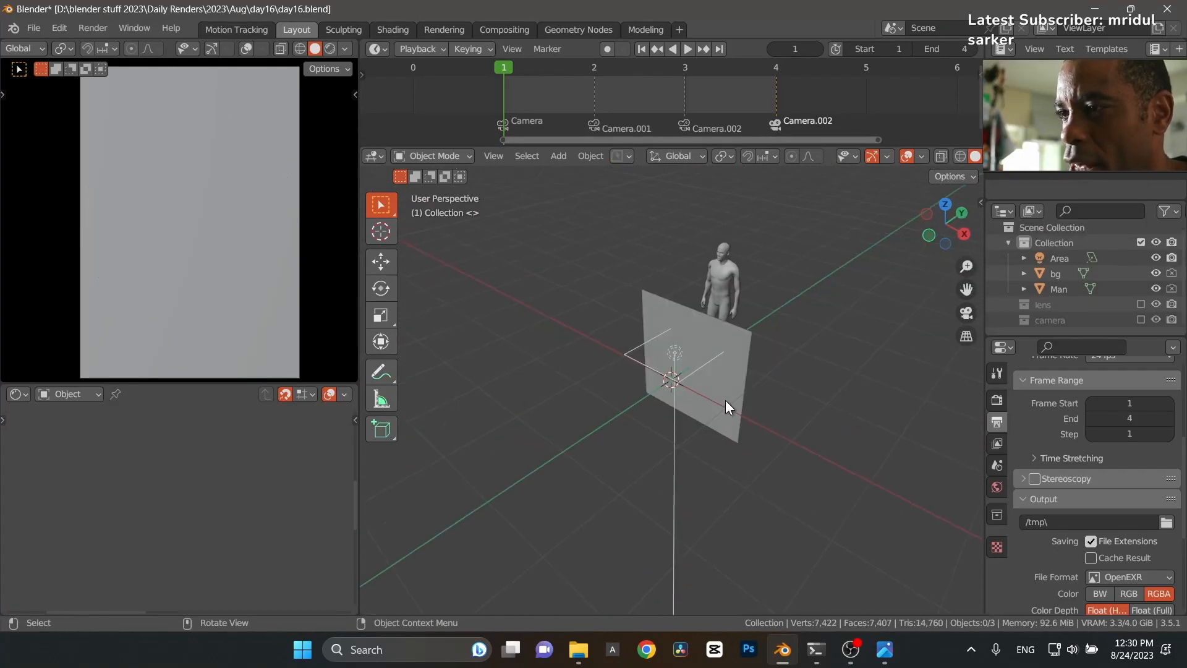
Step: Hide the bg plane and the Area light in the viewport
middle_click_drag(725, 407, 700, 392)
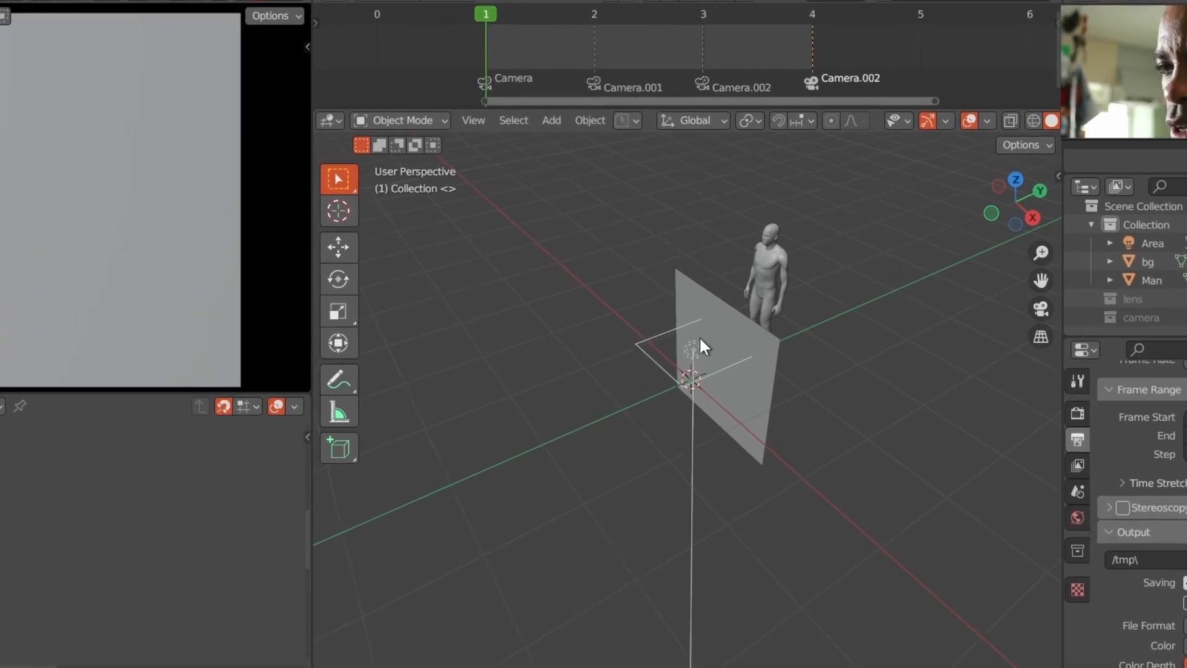
middle_click_drag(682, 339, 999, 347)
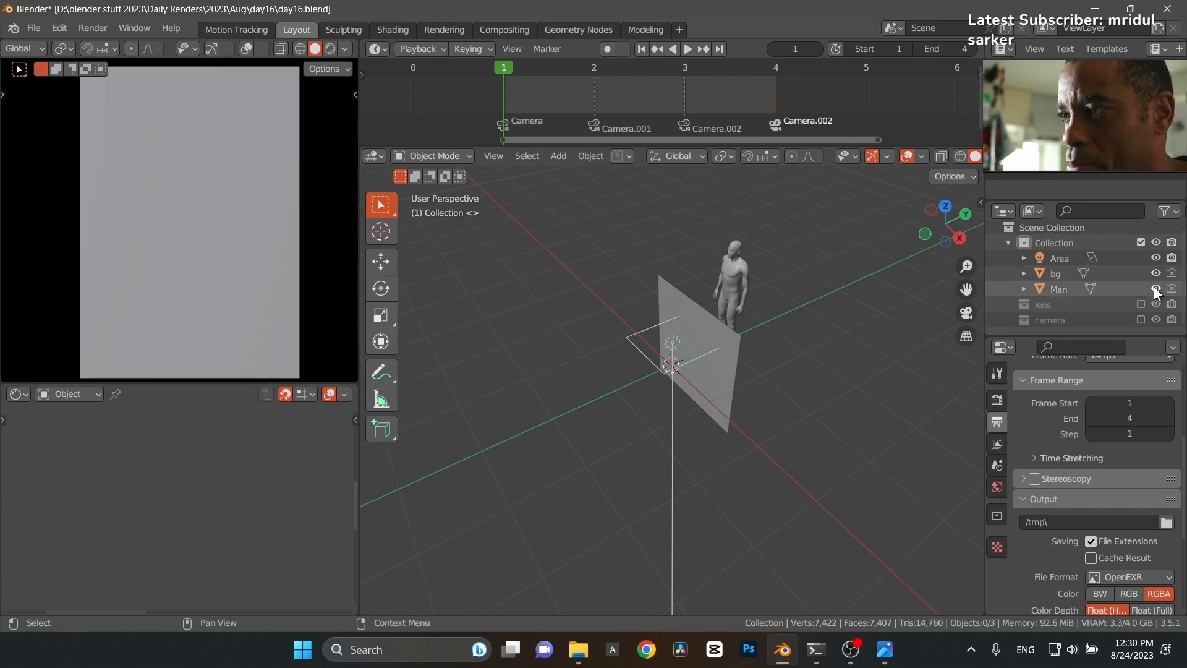
left_click_drag(1155, 273, 1156, 257)
middle_click_drag(705, 332, 730, 302)
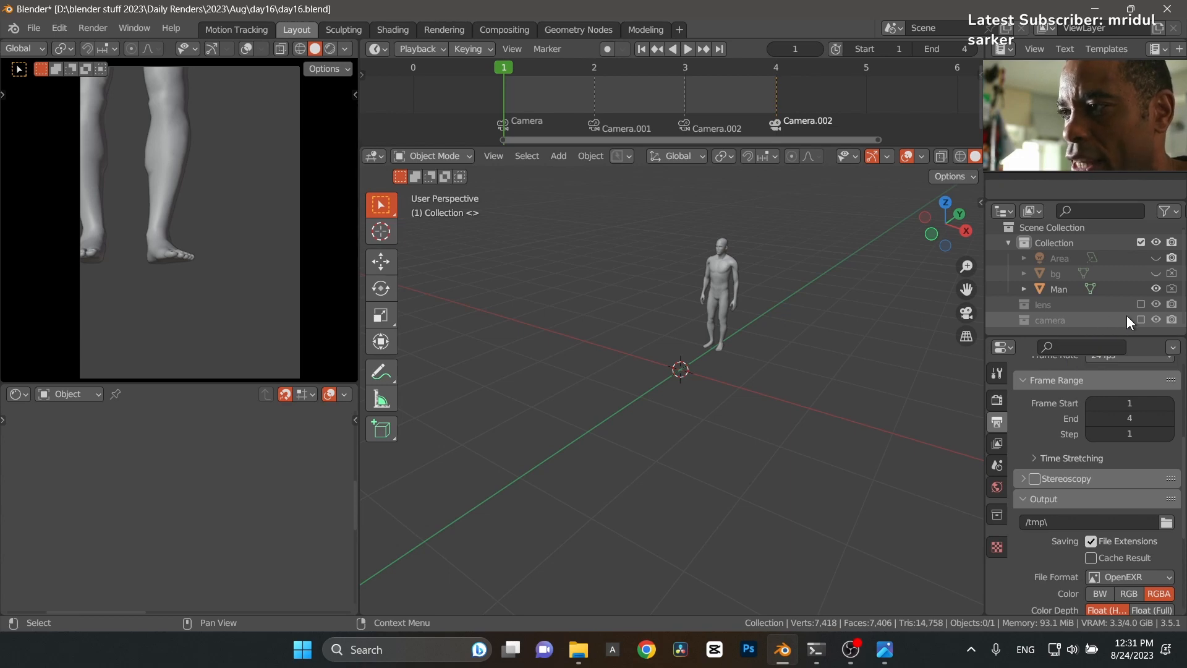
Step: Hide the Man object and enable the lens collection to show the finished lens model
middle_click_drag(692, 362, 734, 372)
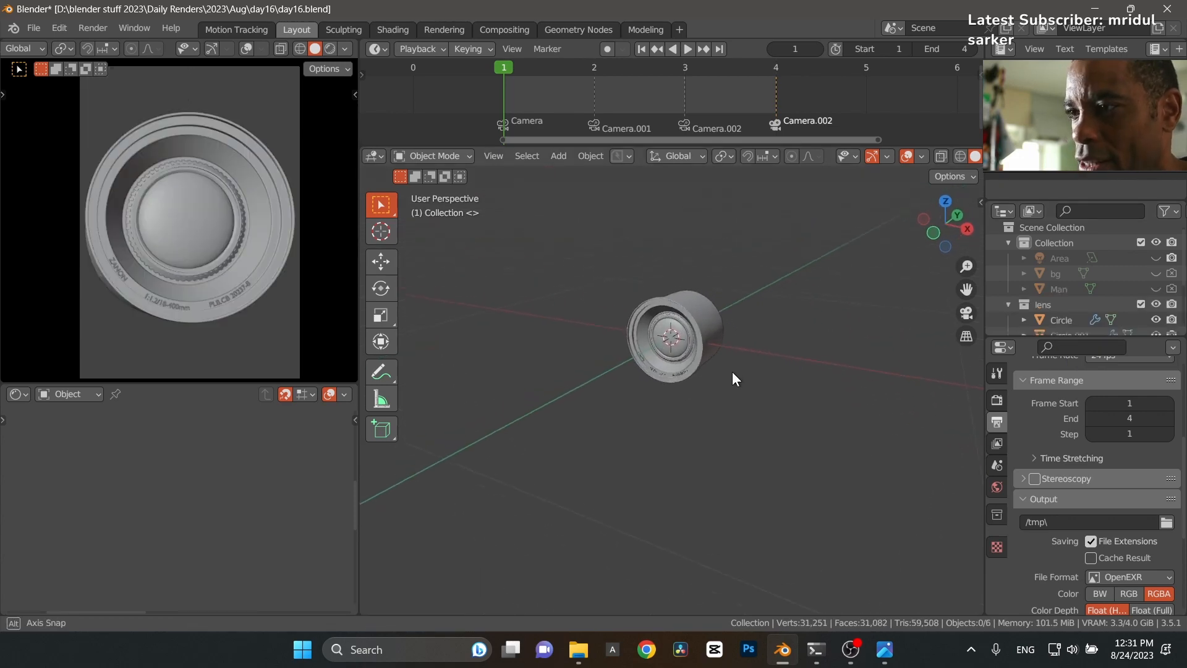
scroll(731, 372, "up", 1)
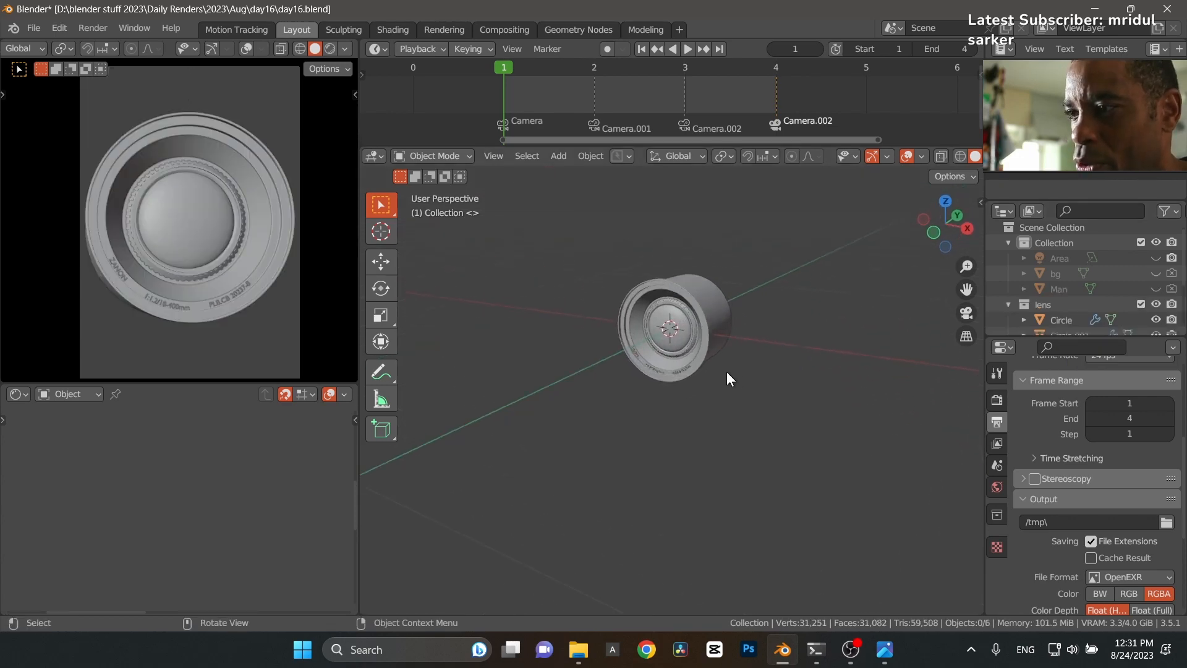
scroll(727, 377, "up", 1)
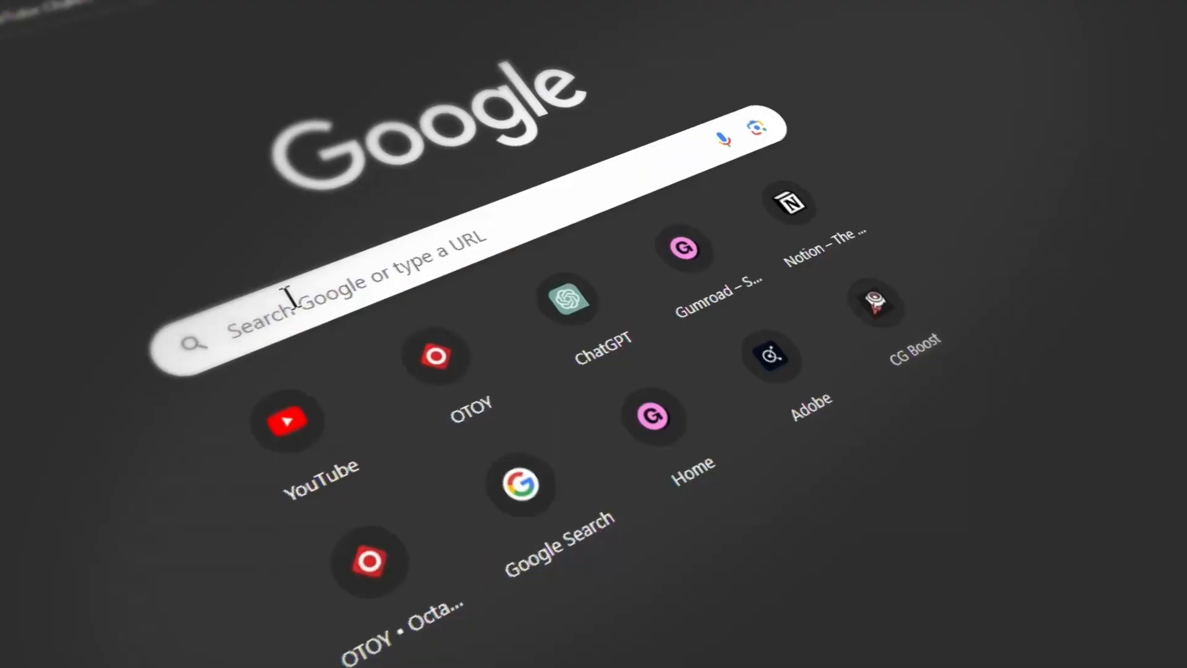
Step: Switch to Chrome and search Google for "free obj lens"
type("free obj lens")
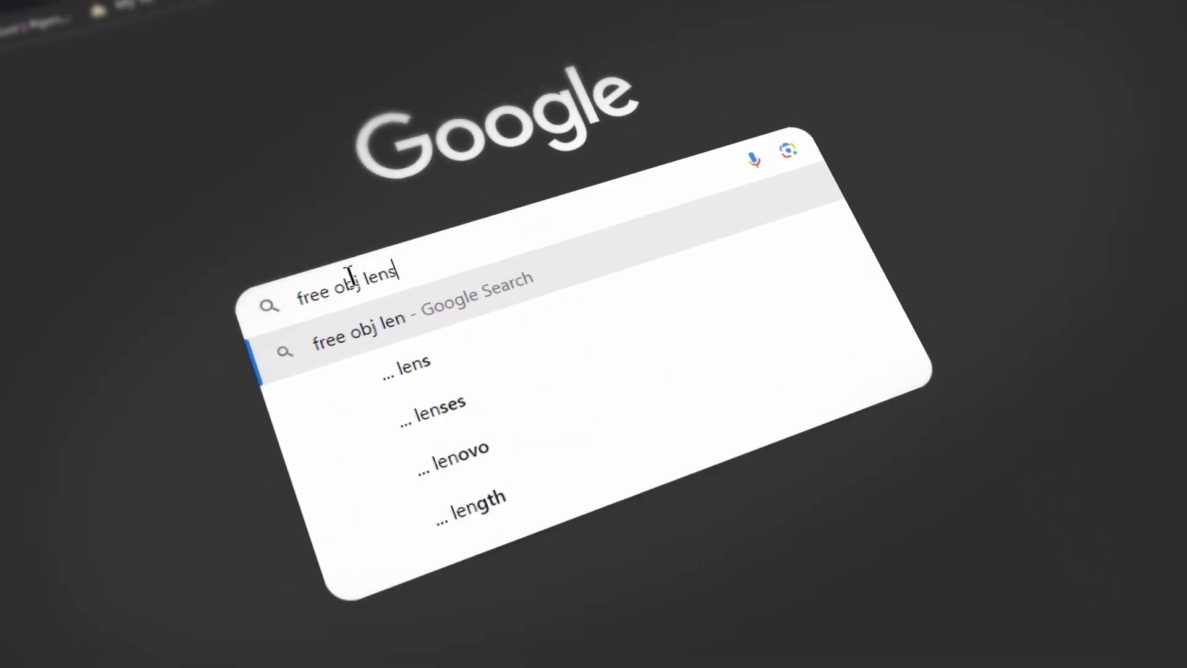
key("Return")
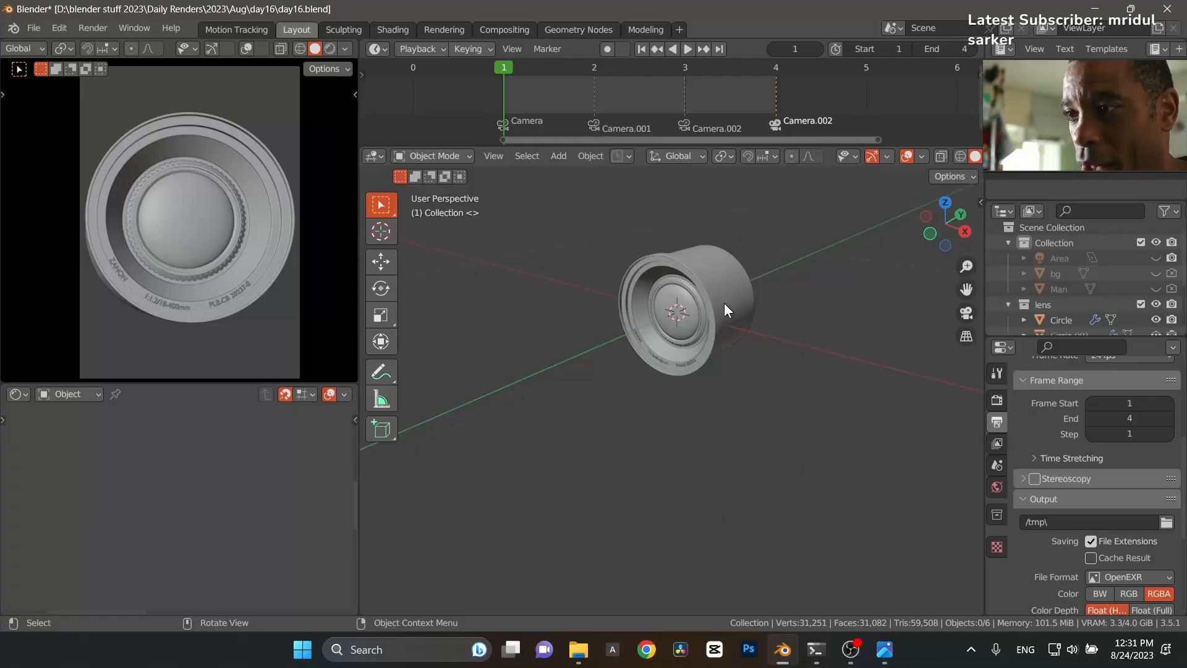
Step: Return to Blender, exclude the lens collection, and add a scaled-down mesh circle rotated 90° about the global X axis
middle_click_drag(726, 298, 702, 407)
scroll(685, 359, "up", 4)
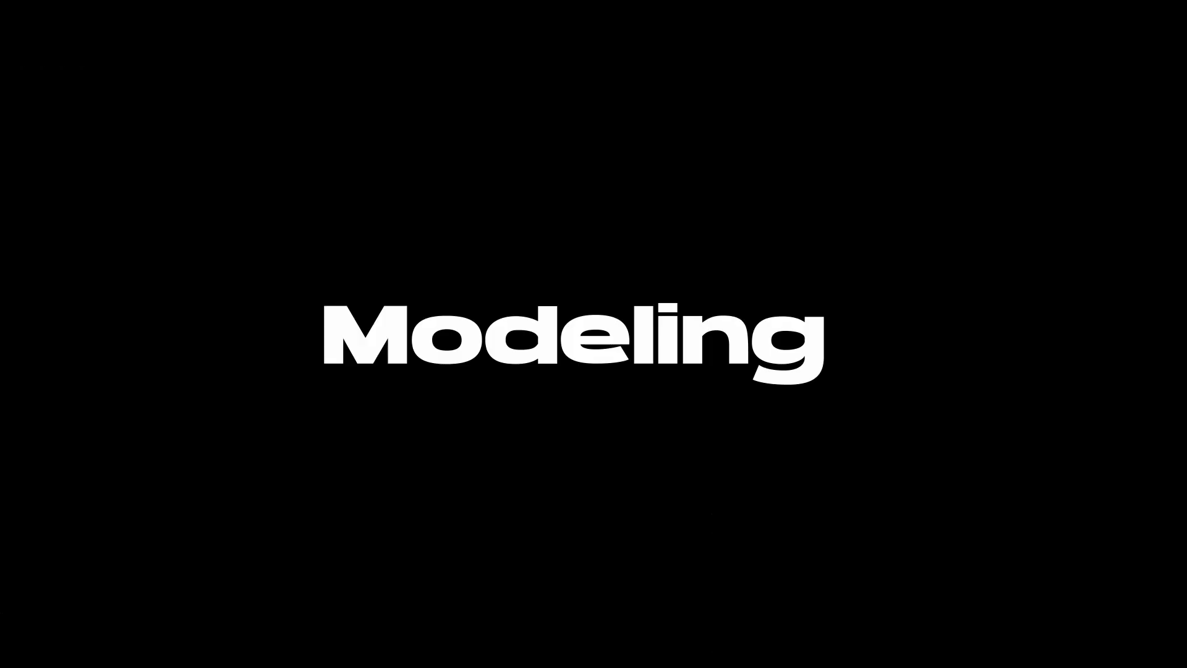
key("shift+a")
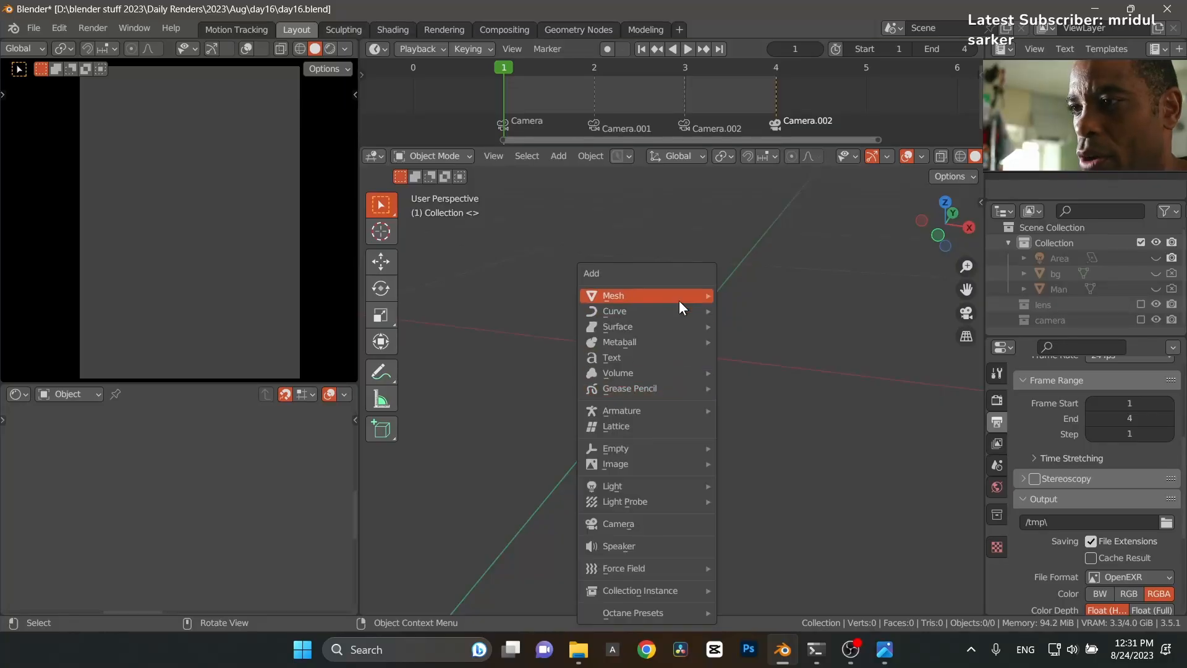
mouse_move(679, 301)
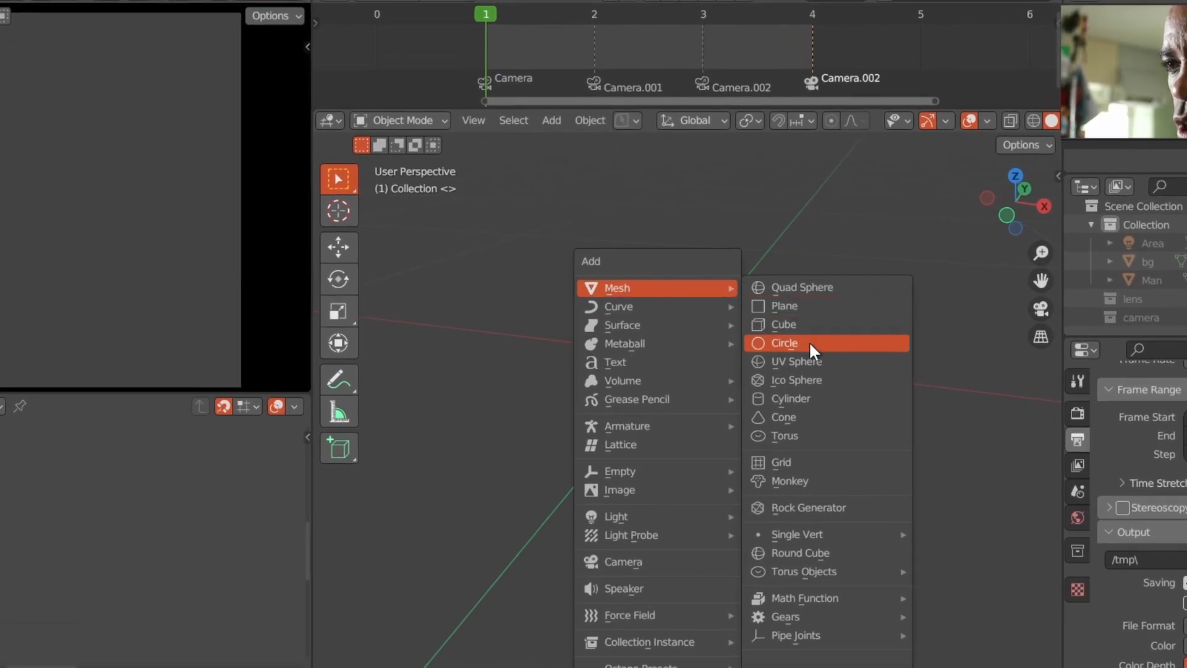
left_click(810, 343)
key("r")
key("x")
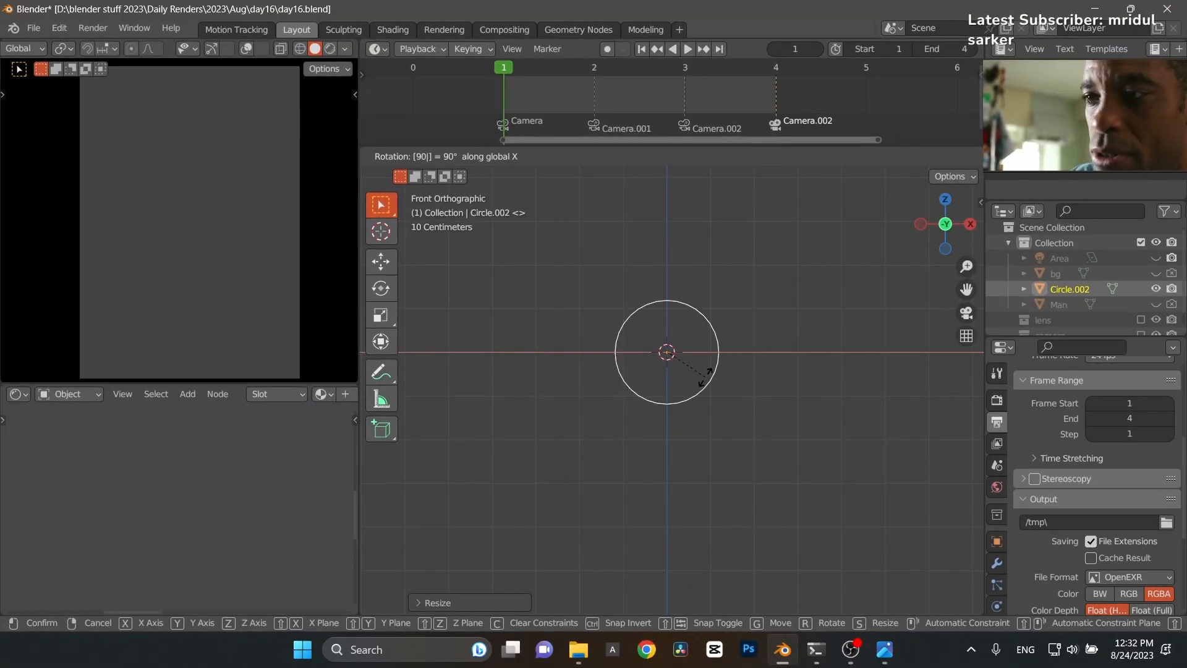
left_click(704, 375)
Step: In edge editing mode, extrude the circle's edges inward twice by scaling, forming a narrow outer rim and a wider inner band
scroll(704, 379, "up", 4)
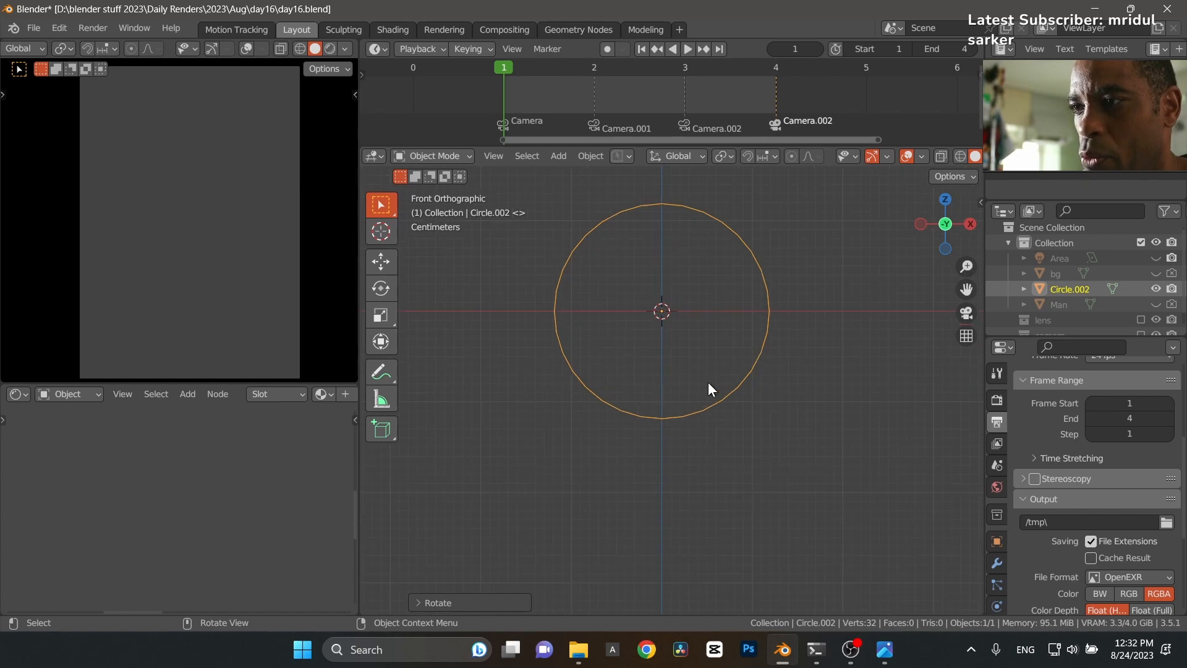
key("ctrl+Tab")
left_click(712, 470)
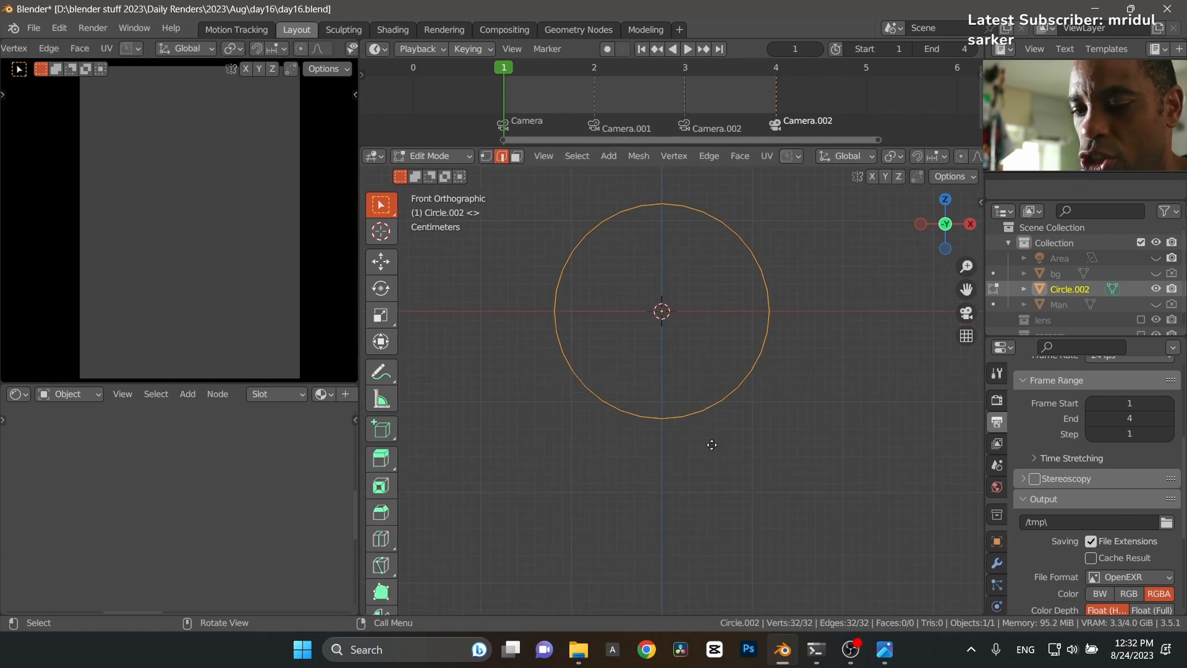
key("e")
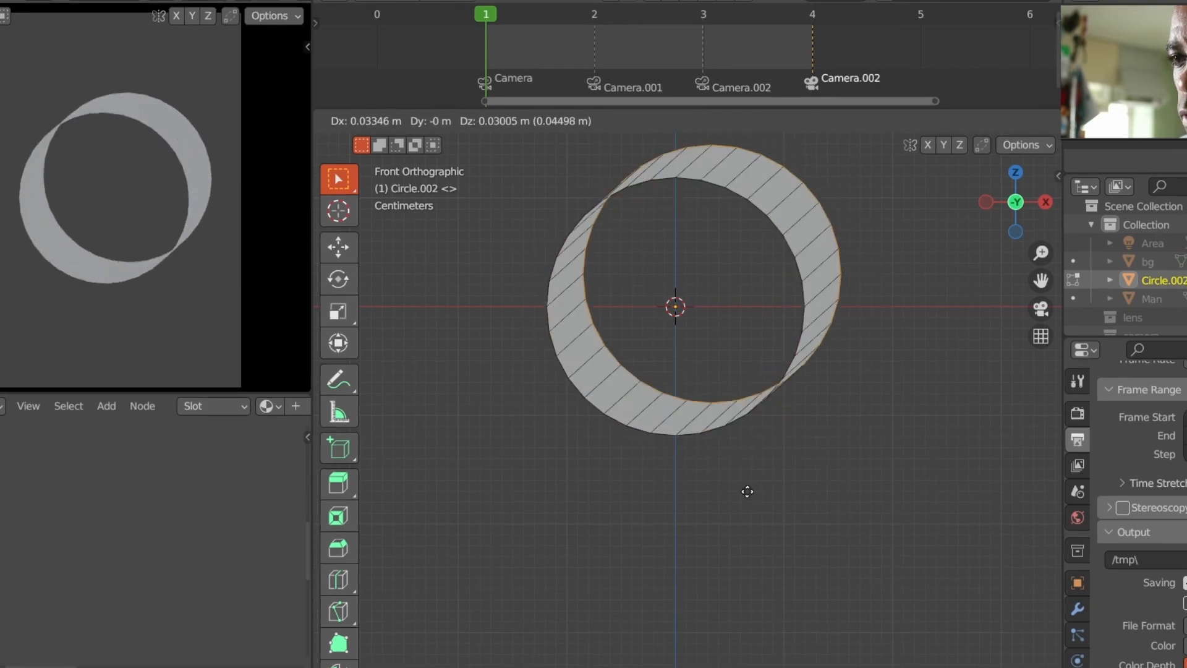
right_click(758, 480)
key("s")
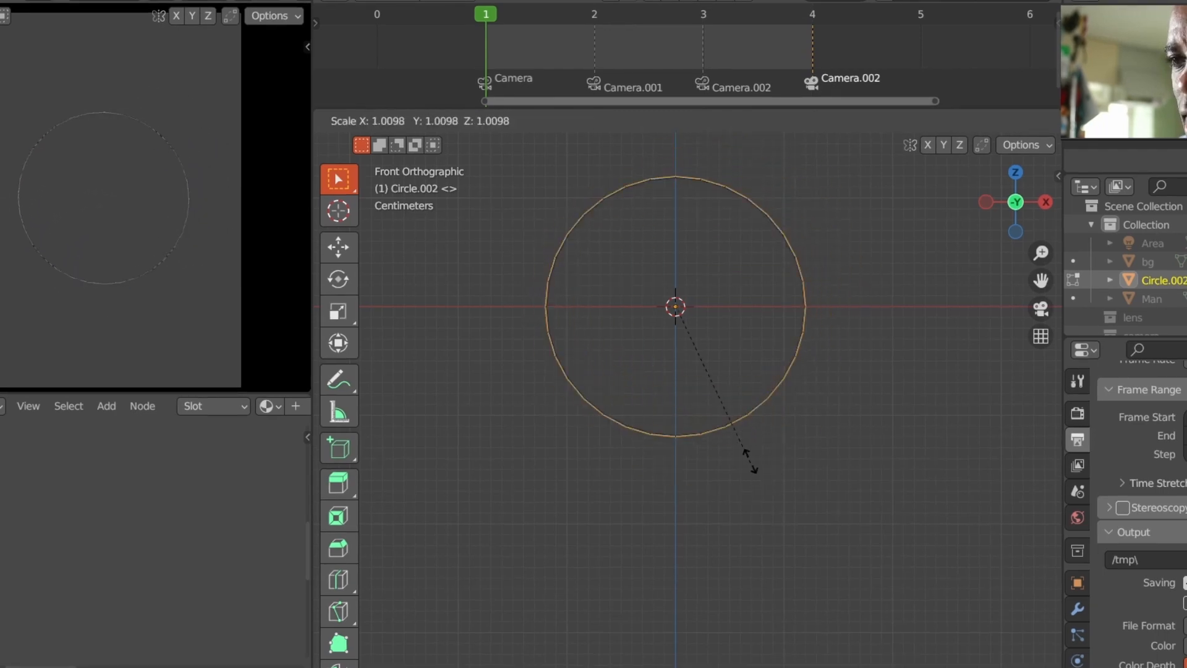
left_click(744, 455)
key("e")
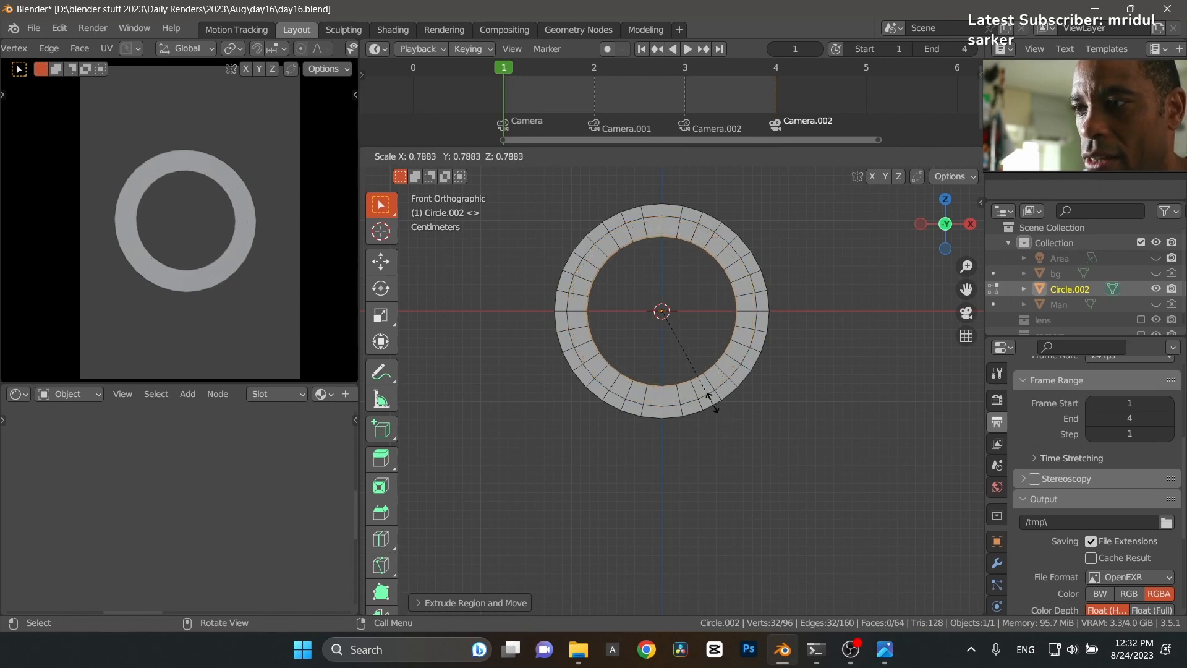
left_click(700, 383)
Step: Move the inner edge loop backward along the Y axis to turn the flat ring into a funnel shape
key("KP_3")
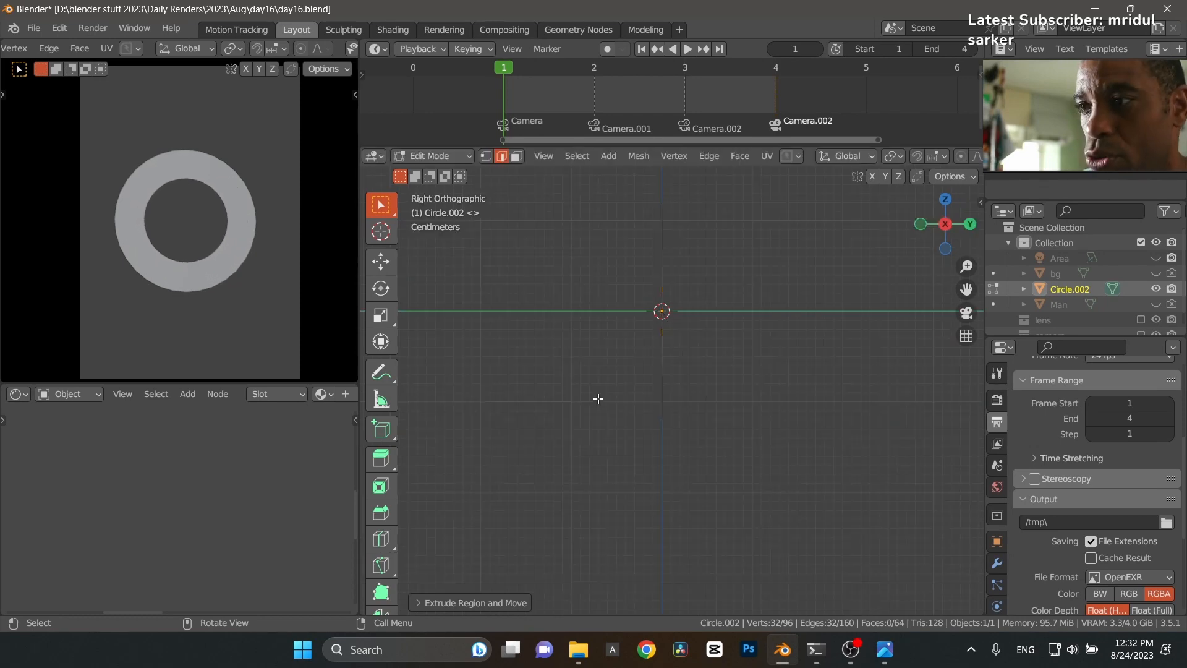
key("g")
key("y")
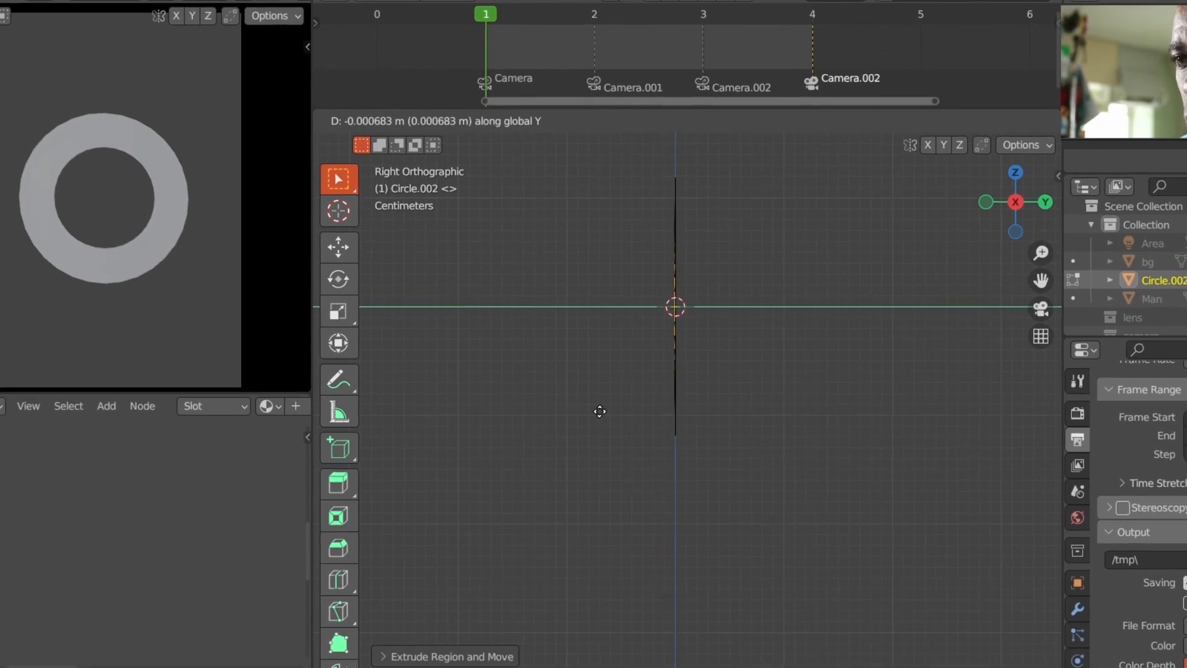
left_click(643, 412)
Step: Extrude the inner edge loop inward twice by scaling, to about 0.84 first and by a thin band second
middle_click_drag(656, 419, 803, 348)
key("g")
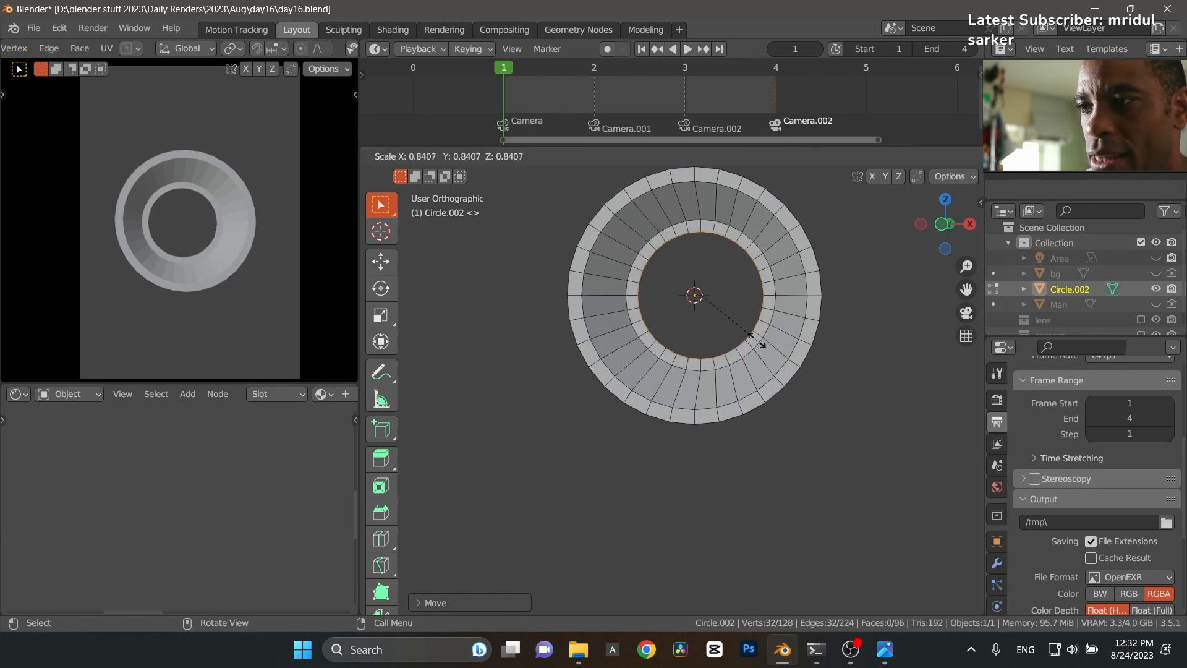
left_click(763, 343)
middle_click_drag(763, 343, 695, 349)
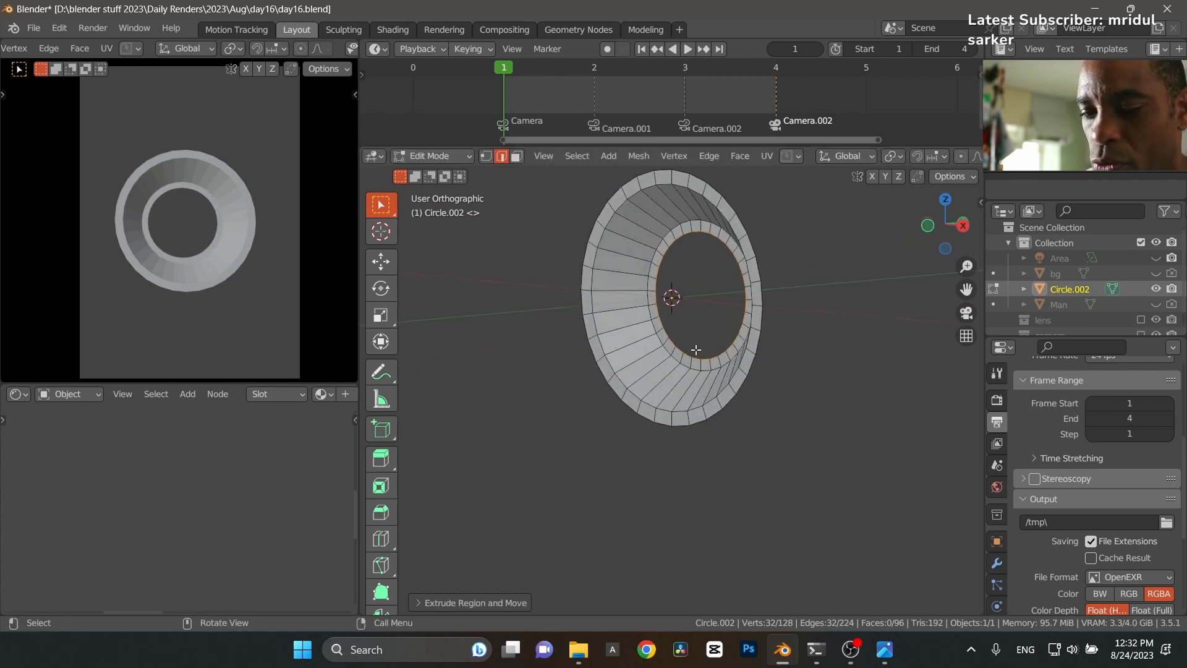
key("e")
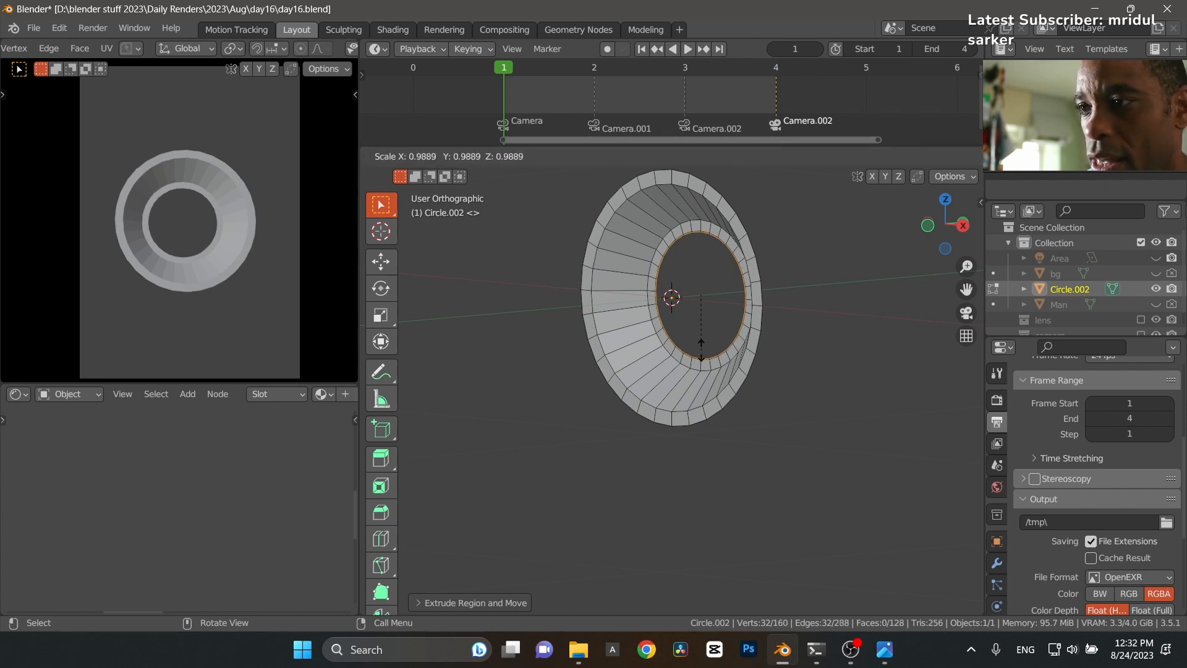
left_click(702, 347)
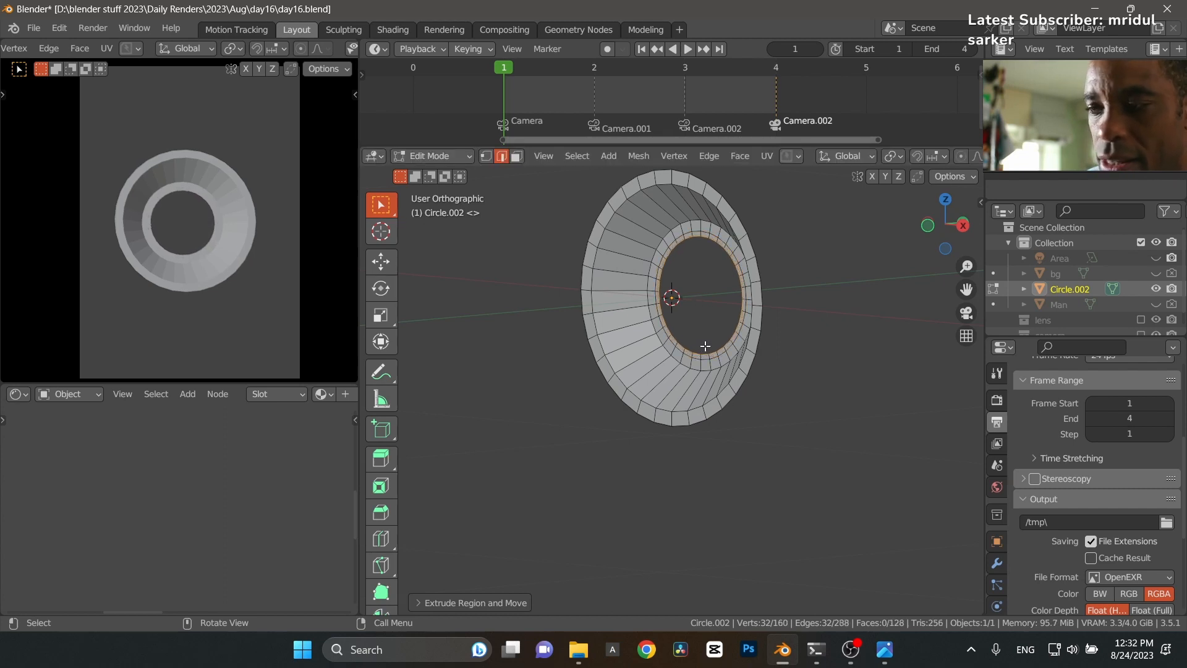
Step: Move the innermost edge loop along the Y axis to add a small depth step at the opening
middle_click_drag(704, 346, 680, 353)
key("g")
key("y")
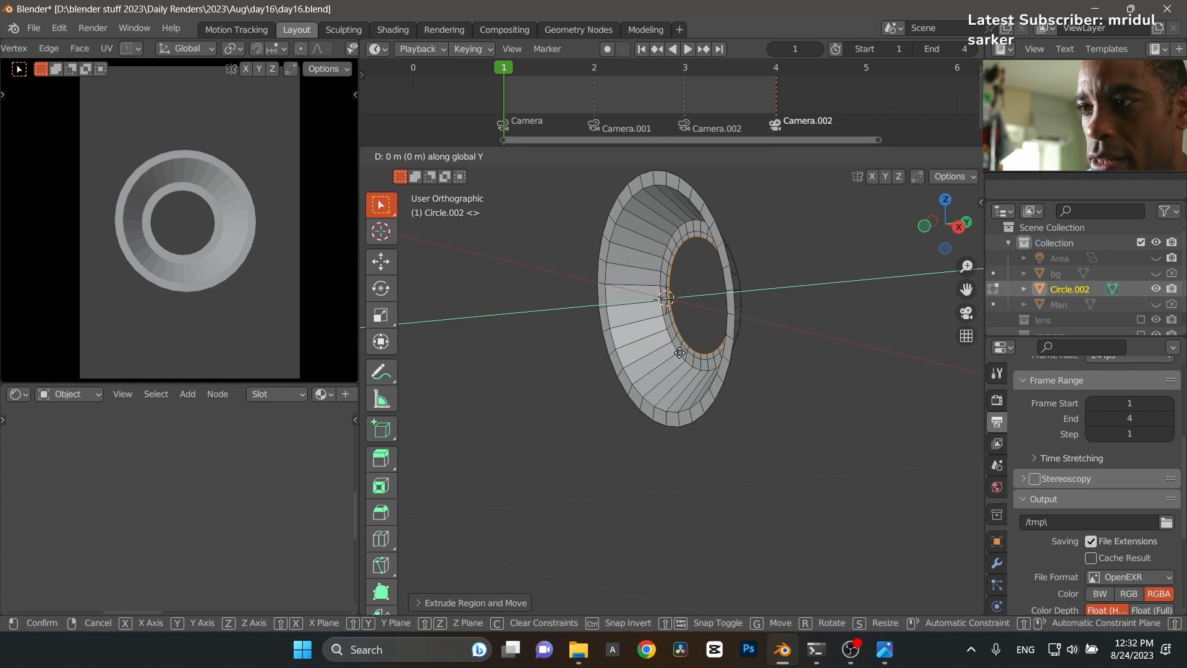
left_click(672, 349)
Step: Extrude the outermost edge loop of the ring and scale it slightly outward
middle_click_drag(673, 349, 698, 415)
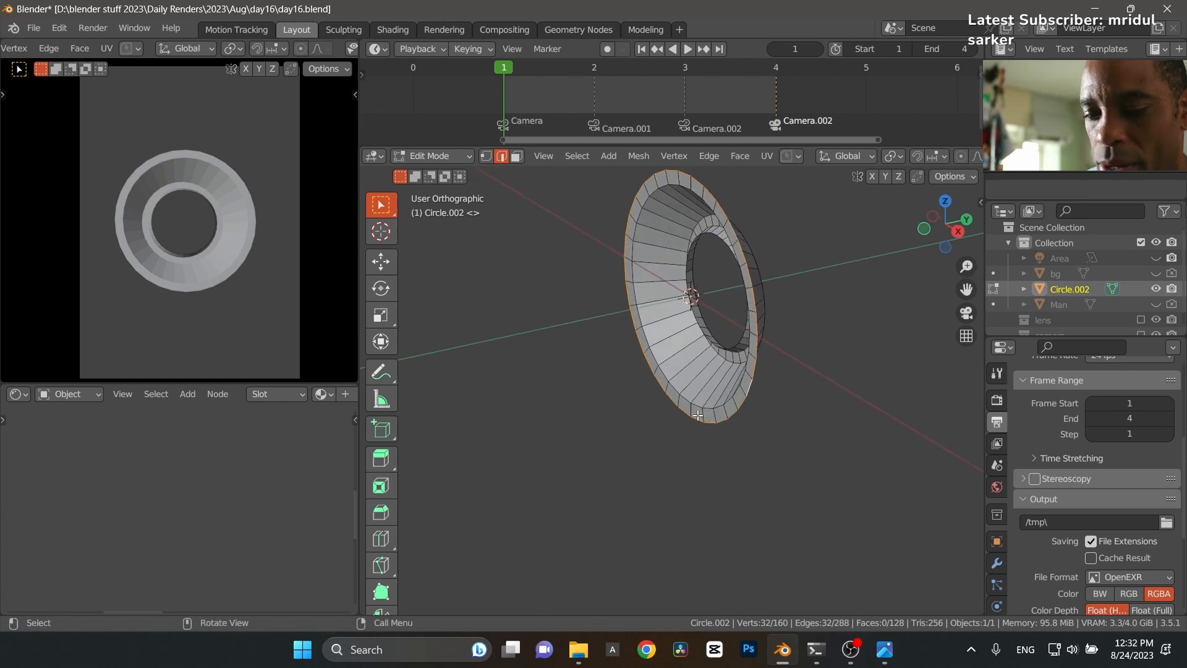
key("e")
key("s")
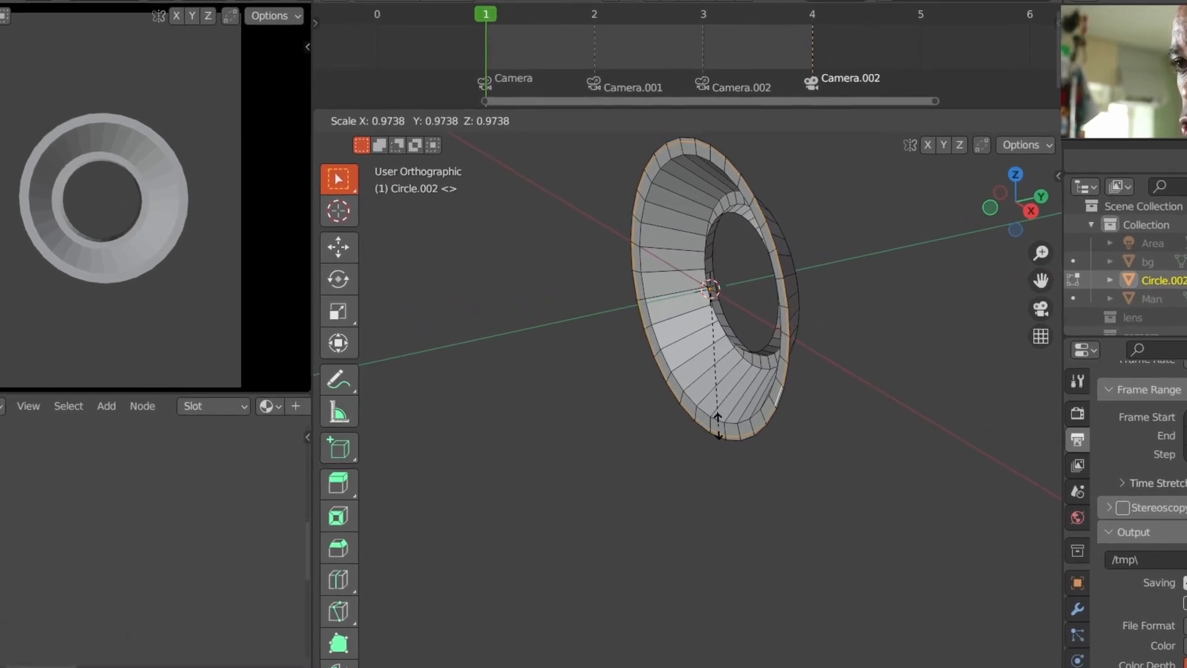
left_click(708, 413)
Step: Extrude the outer edge loop backward about 0.01 m along the Y axis to form the rim's side wall
middle_click_drag(731, 431, 708, 420)
key("e")
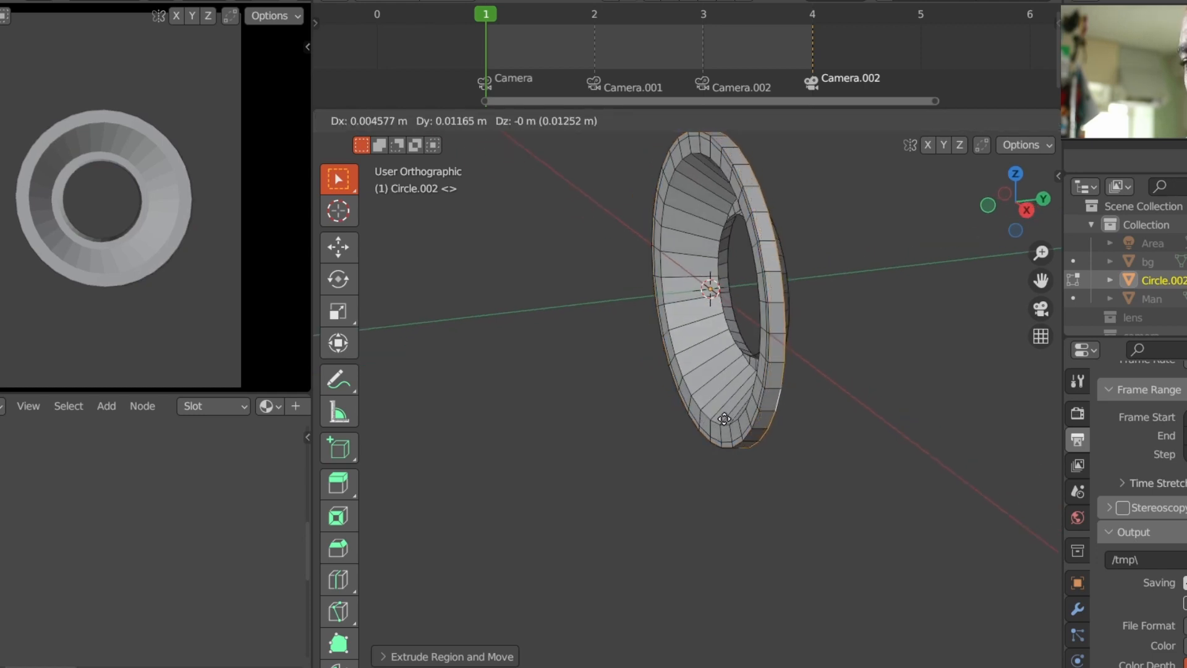
key("y")
left_click(719, 416)
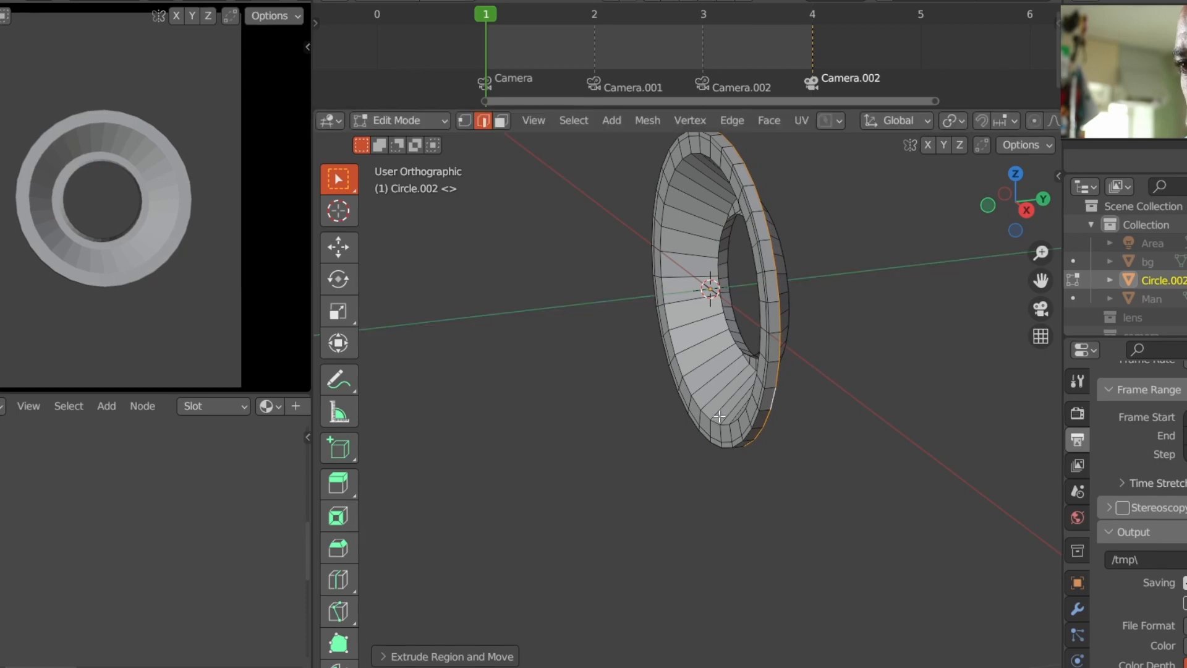
Step: Return to Object Mode and apply Shade Smooth to the ring
key("ctrl+Tab")
left_click(810, 303)
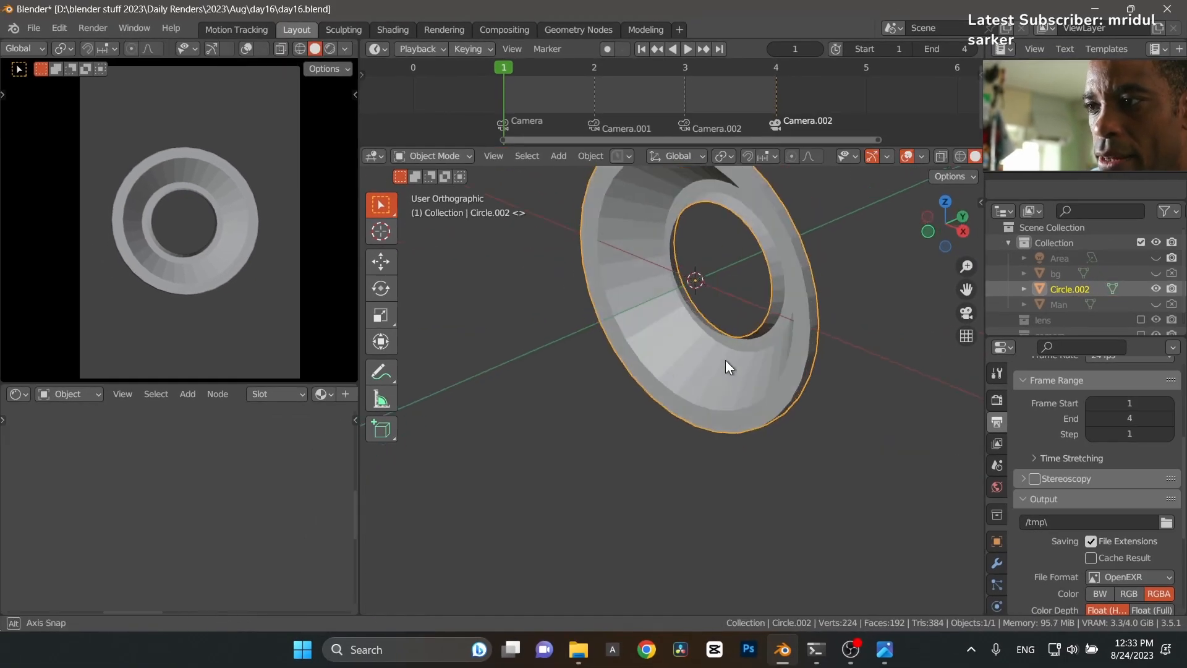
middle_click_drag(726, 361, 713, 415)
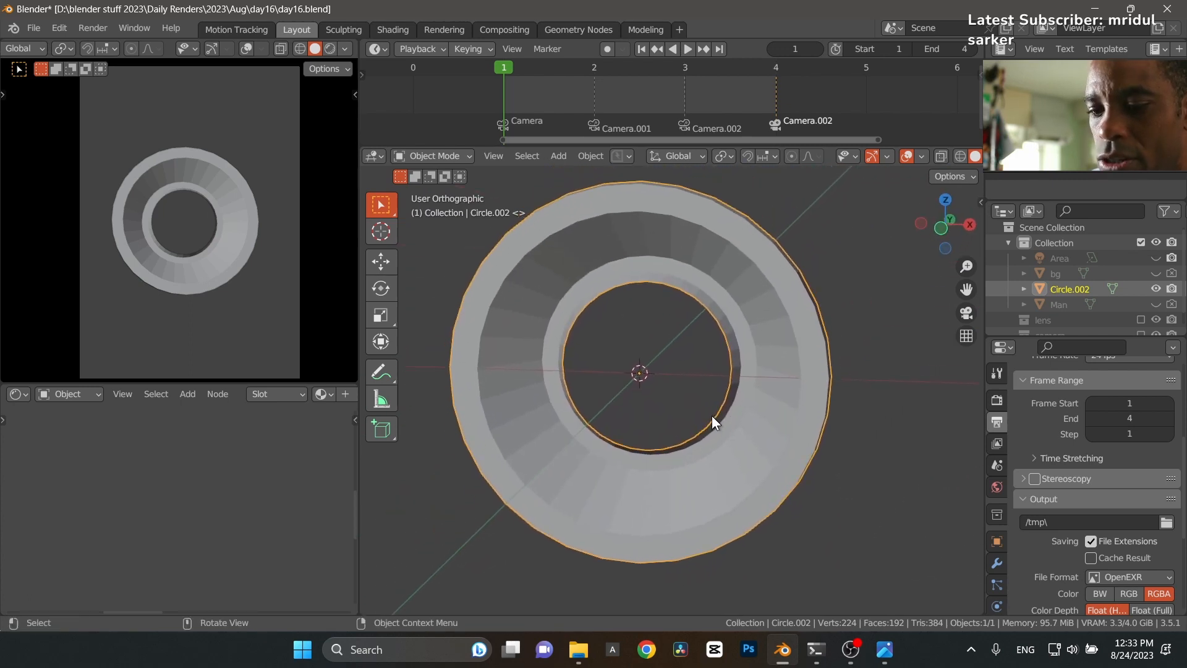
right_click(689, 284)
left_click(685, 300)
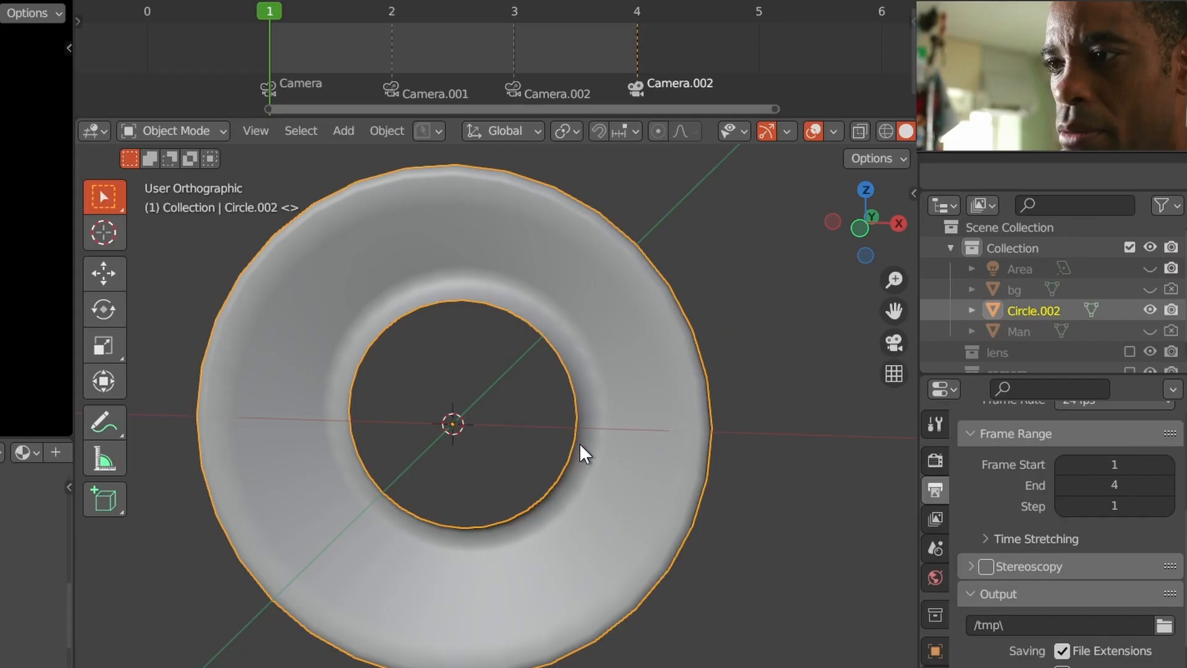
middle_click_drag(580, 443, 409, 328)
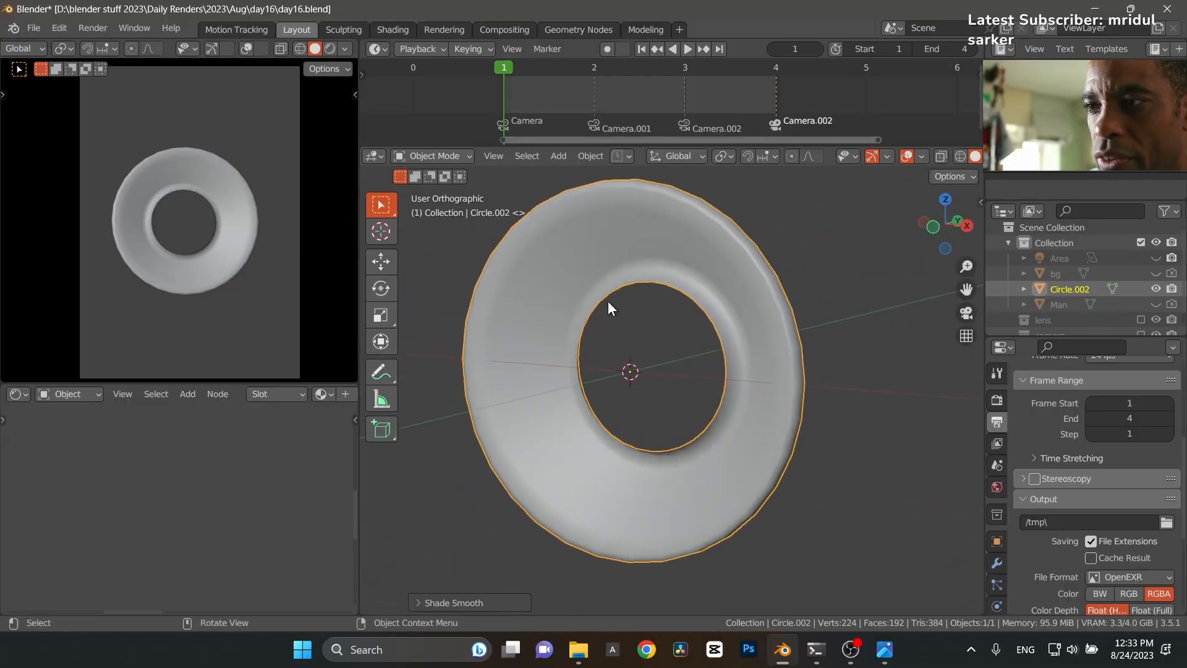
middle_click_drag(784, 308, 640, 435)
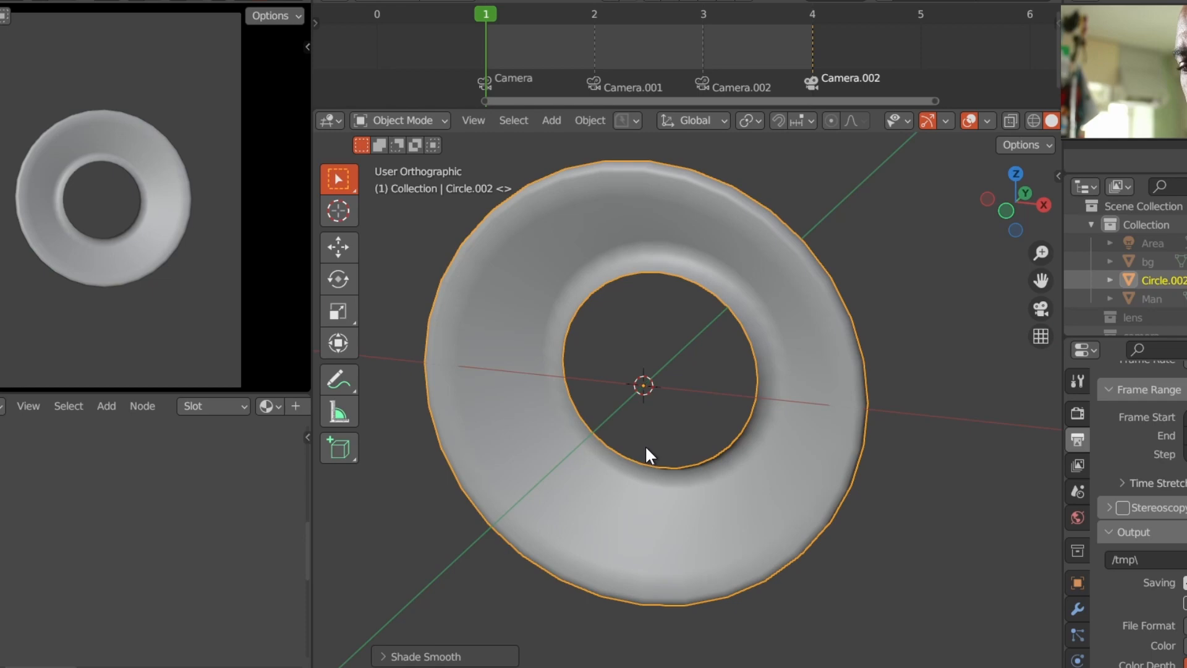
Step: Enter edge editing on the ring and select all of its sharp edges
key("Tab")
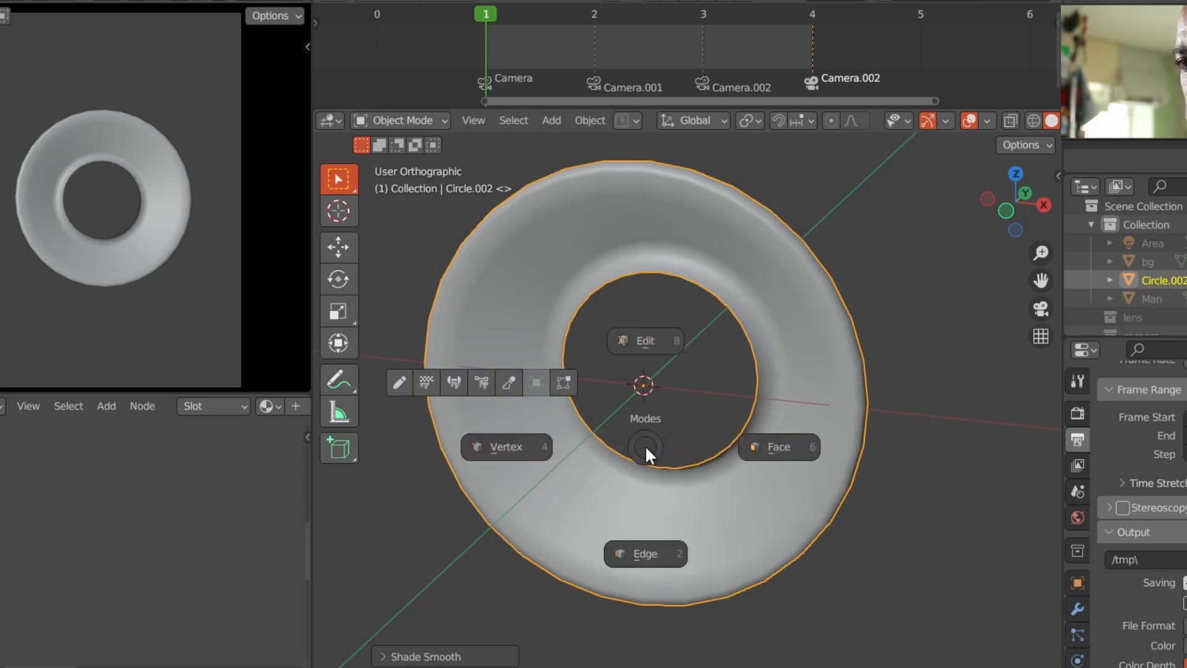
left_click(648, 539)
middle_click_drag(649, 541, 526, 304)
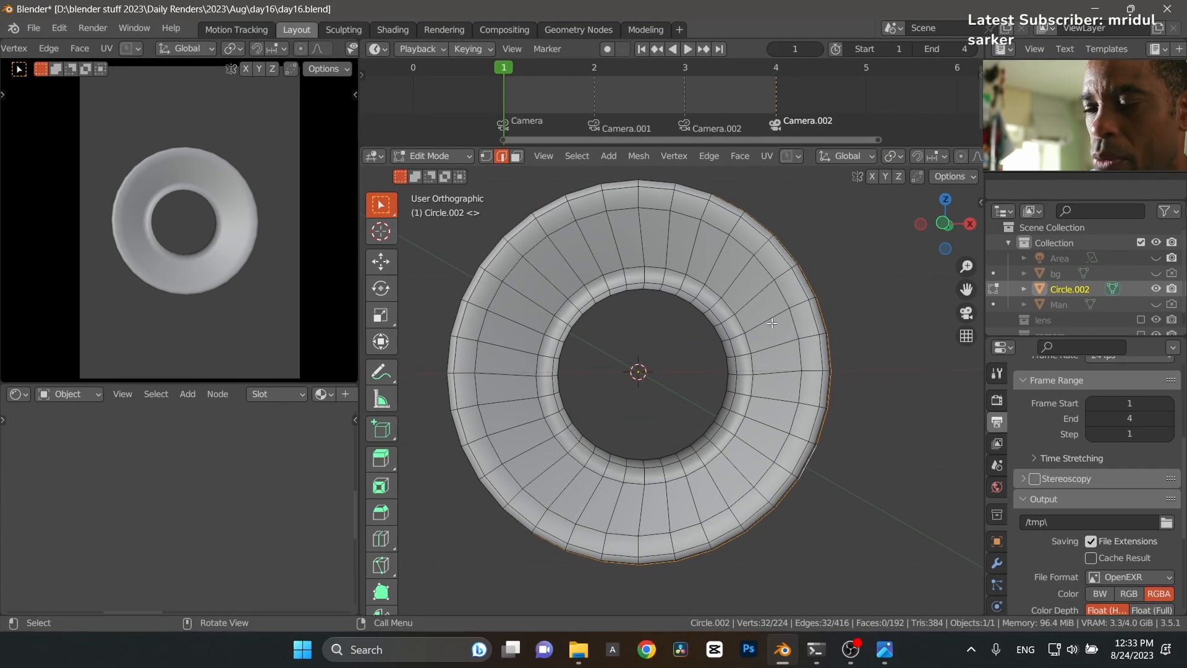
middle_click_drag(772, 323, 687, 346)
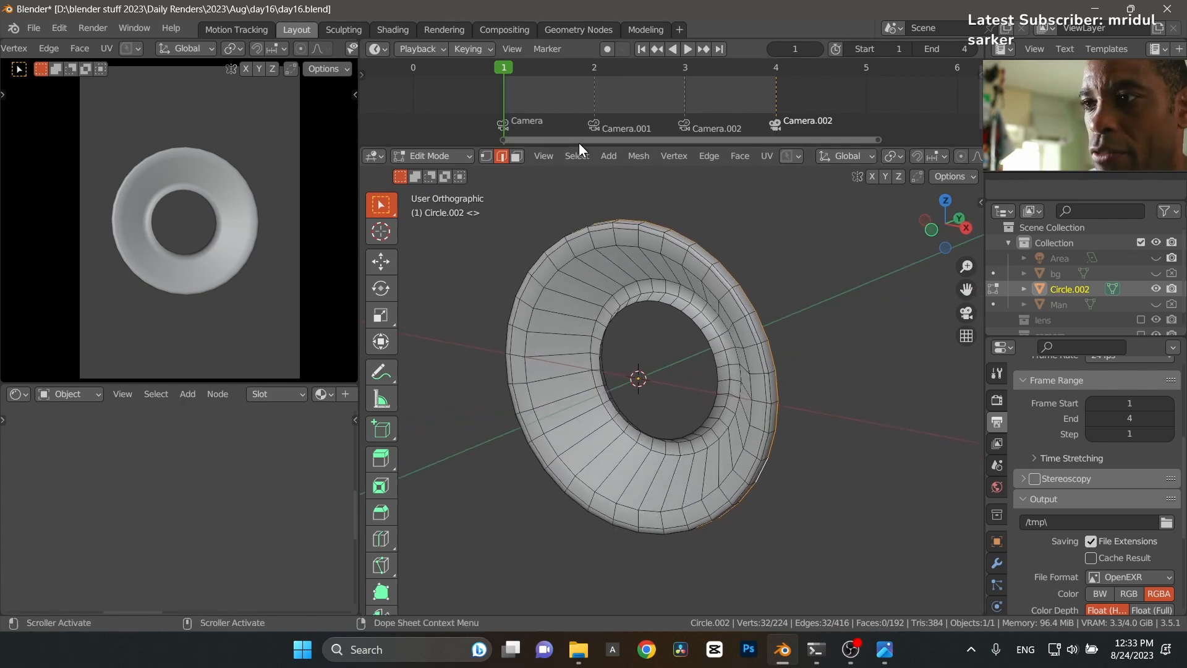
left_click(580, 157)
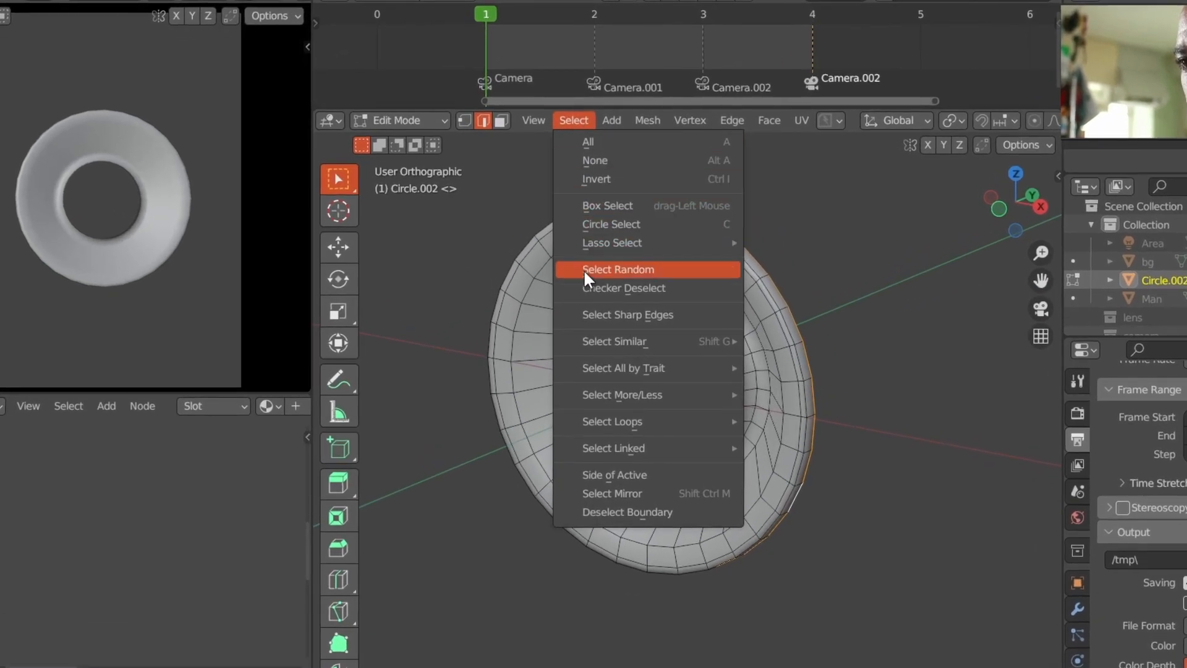
left_click(637, 315)
middle_click_drag(637, 319, 509, 308)
scroll(537, 312, "up", 3)
middle_click_drag(591, 314, 638, 408)
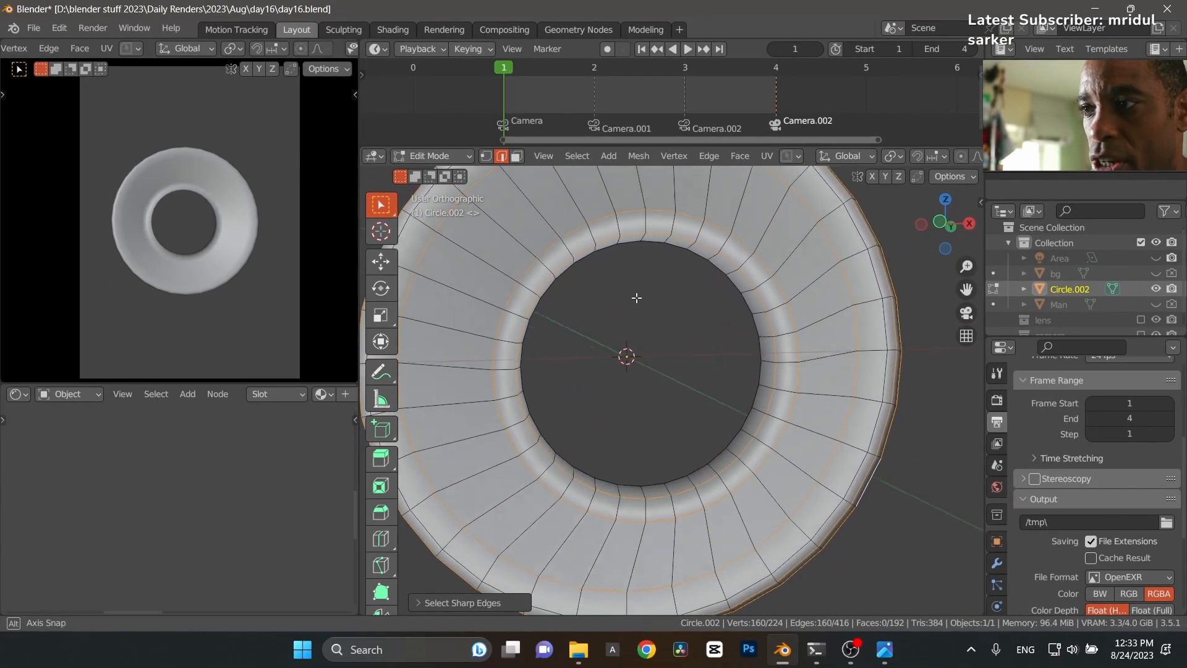
Step: Apply the ring's object transform in Object Mode and return to edge editing
key("Tab")
left_click(696, 238)
key("ctrl+a")
left_click(646, 366)
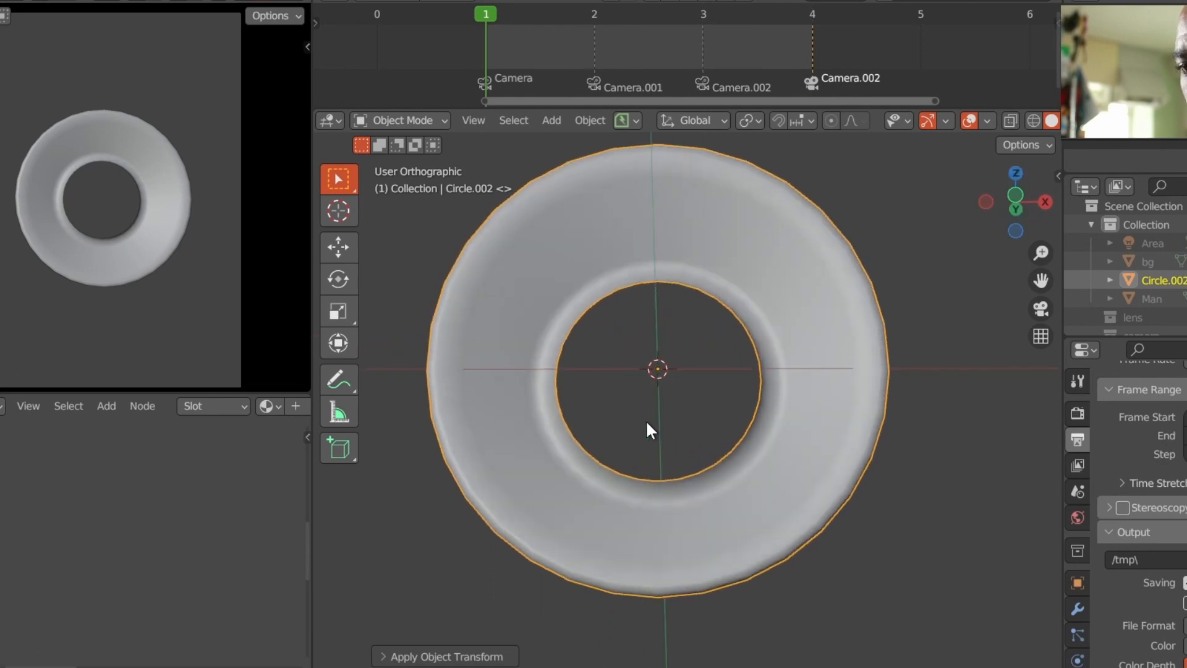
key("ctrl+Tab")
left_click(658, 532)
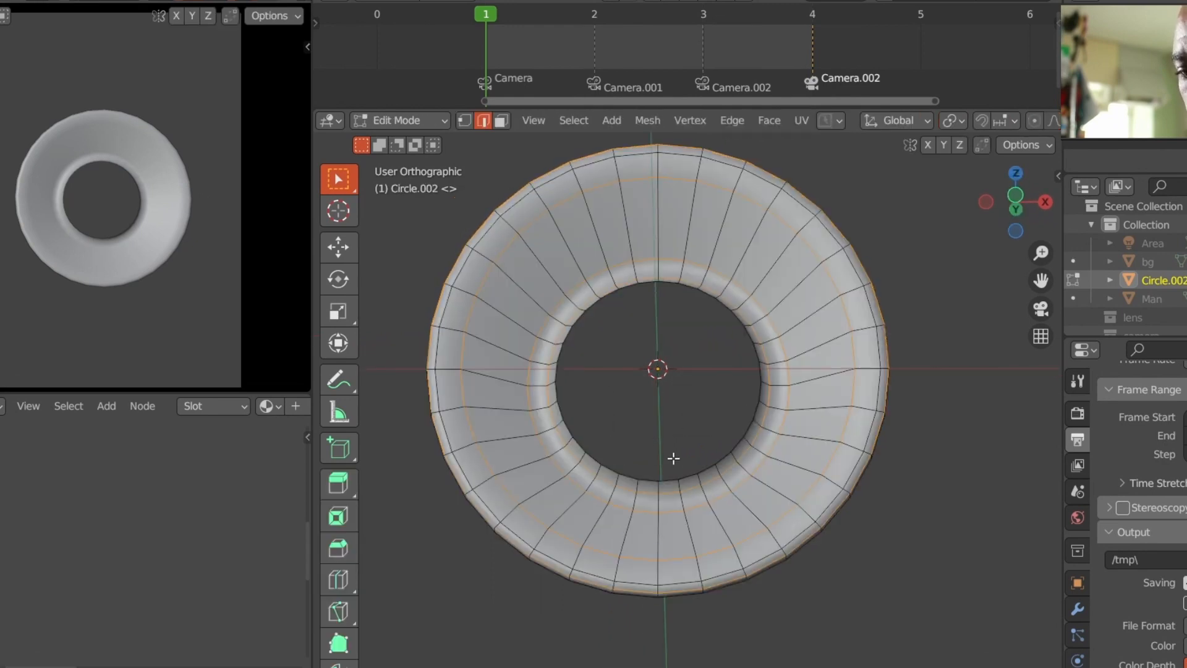
Step: Bevel the selected sharp edge loops by 0.0019 m with 2 segments, shape 1.000 and an Arc outer miter
middle_click_drag(667, 418, 654, 370)
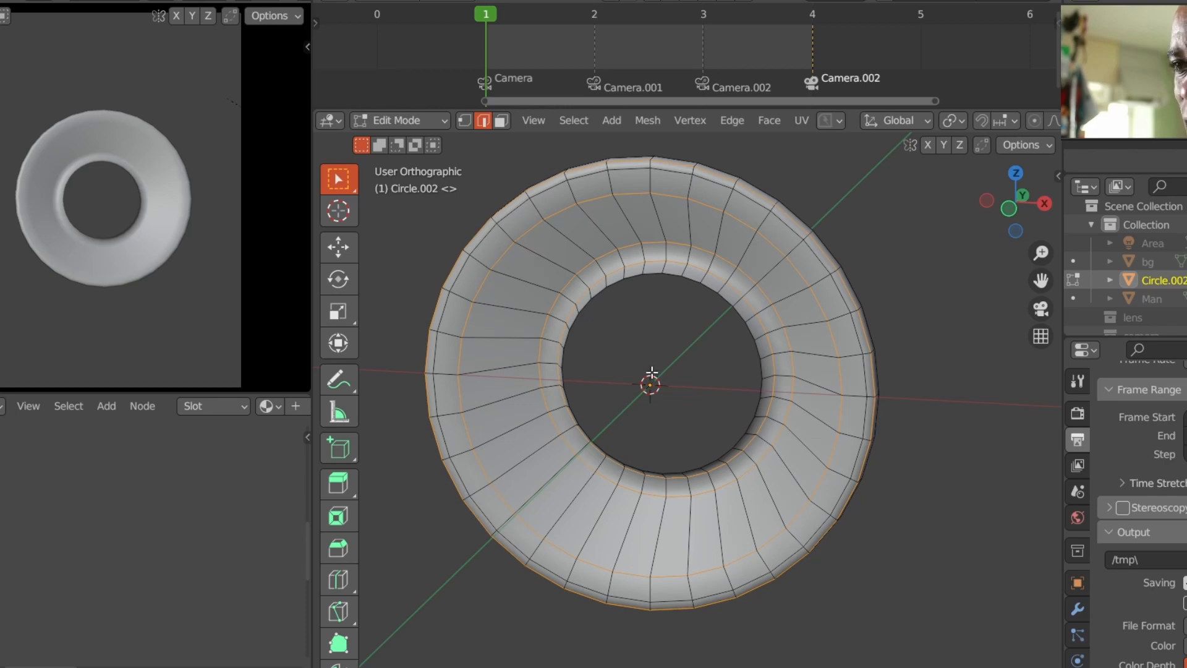
key("ctrl+z")
left_click(631, 382)
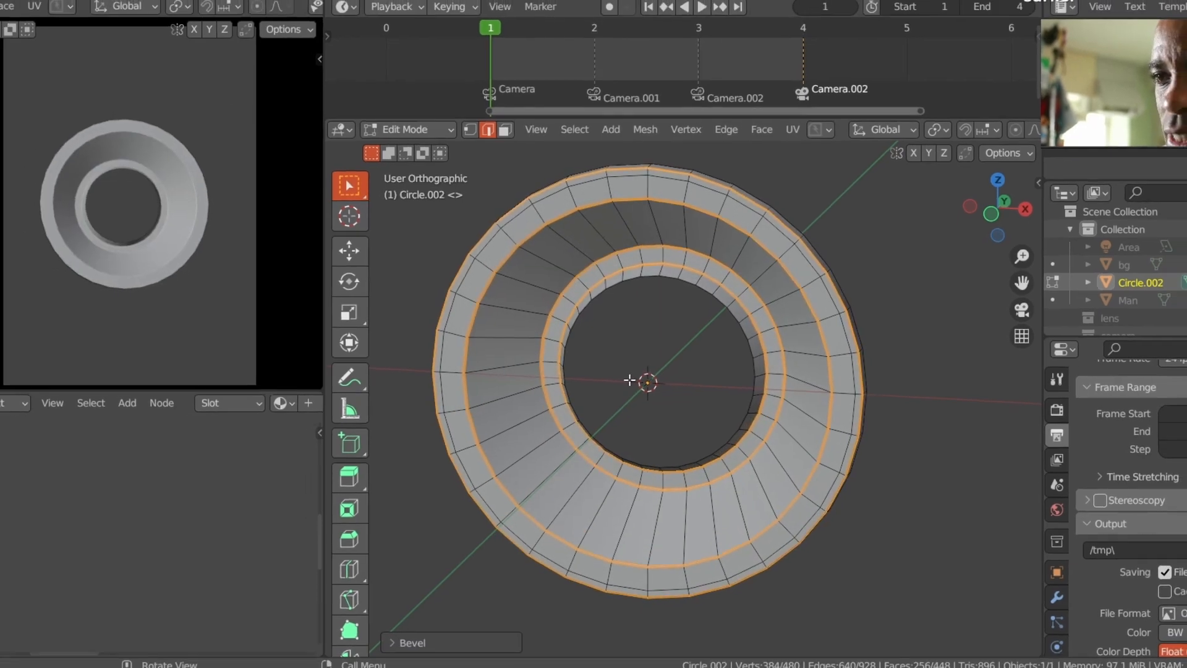
left_click(451, 601)
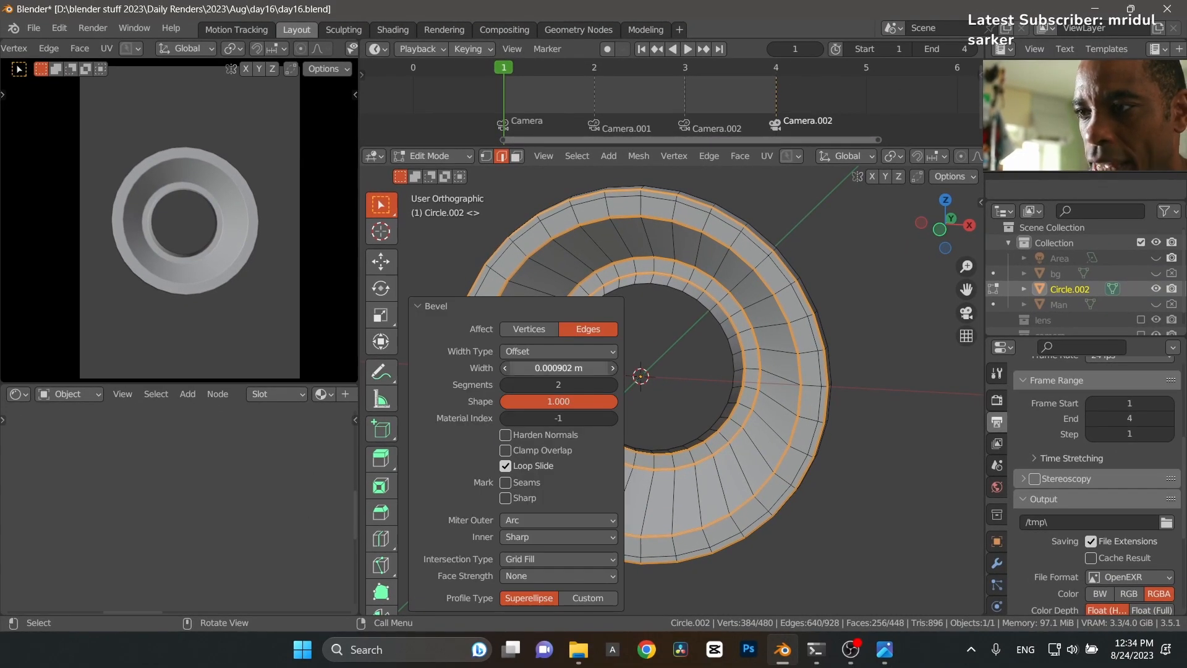
mouse_move(558, 368)
left_mouse_down()
mouse_move(579, 368)
mouse_move(560, 368)
left_mouse_up()
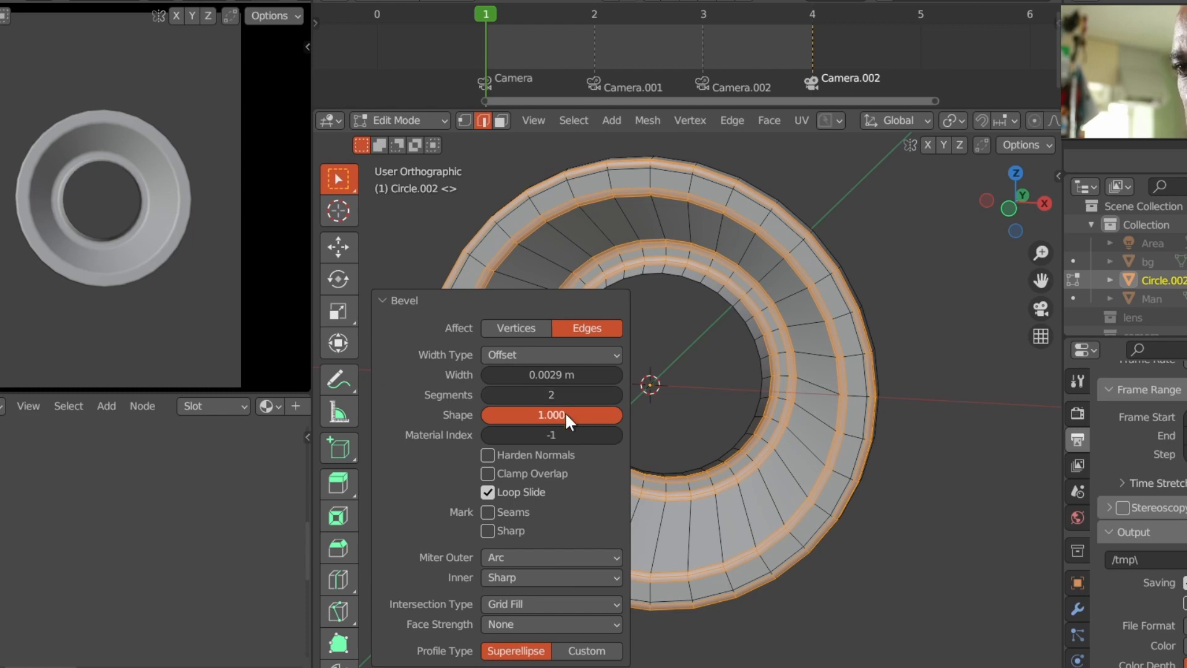
left_click_drag(550, 414, 617, 401)
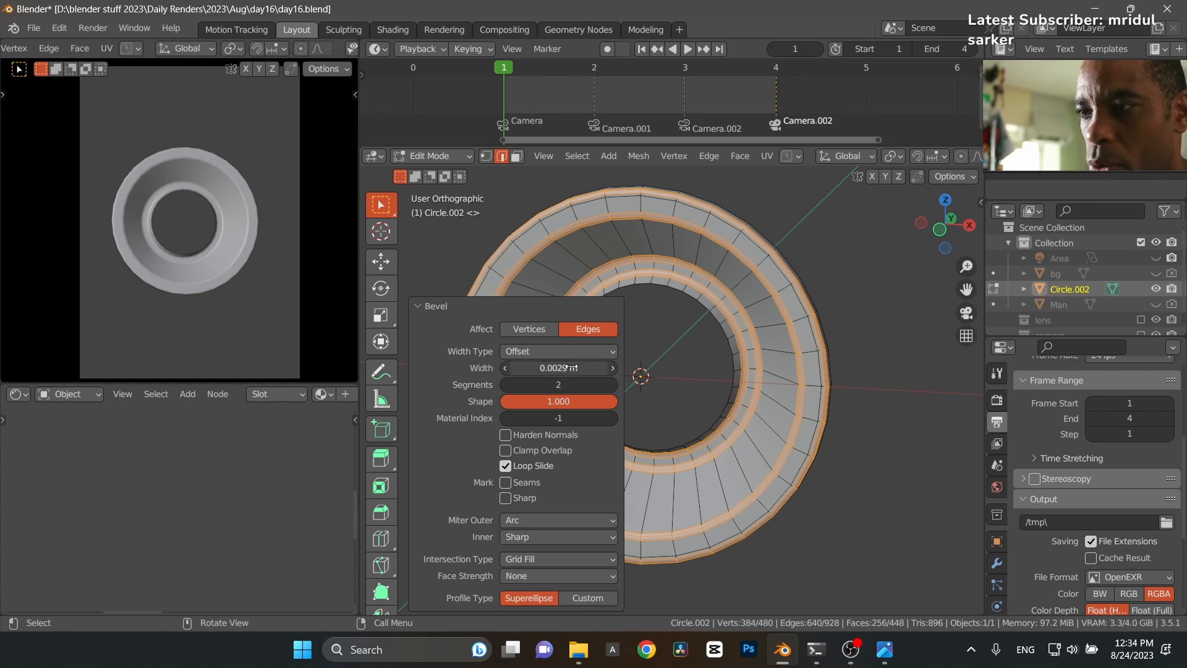
left_click_drag(558, 368, 559, 374)
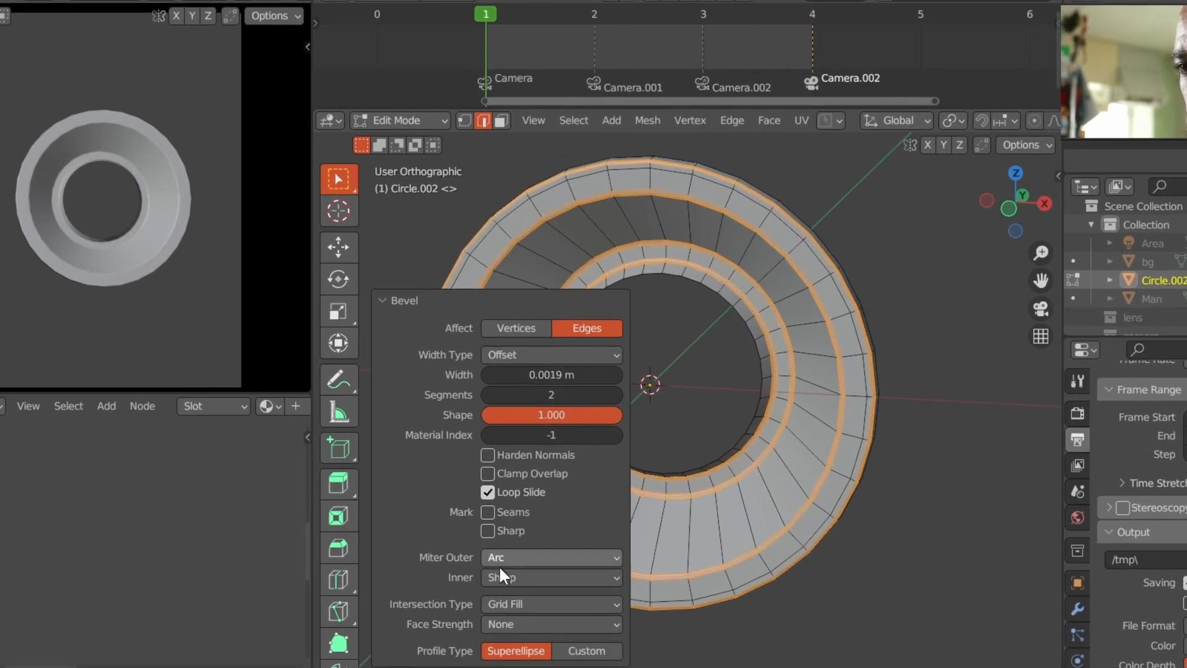
left_click(554, 557)
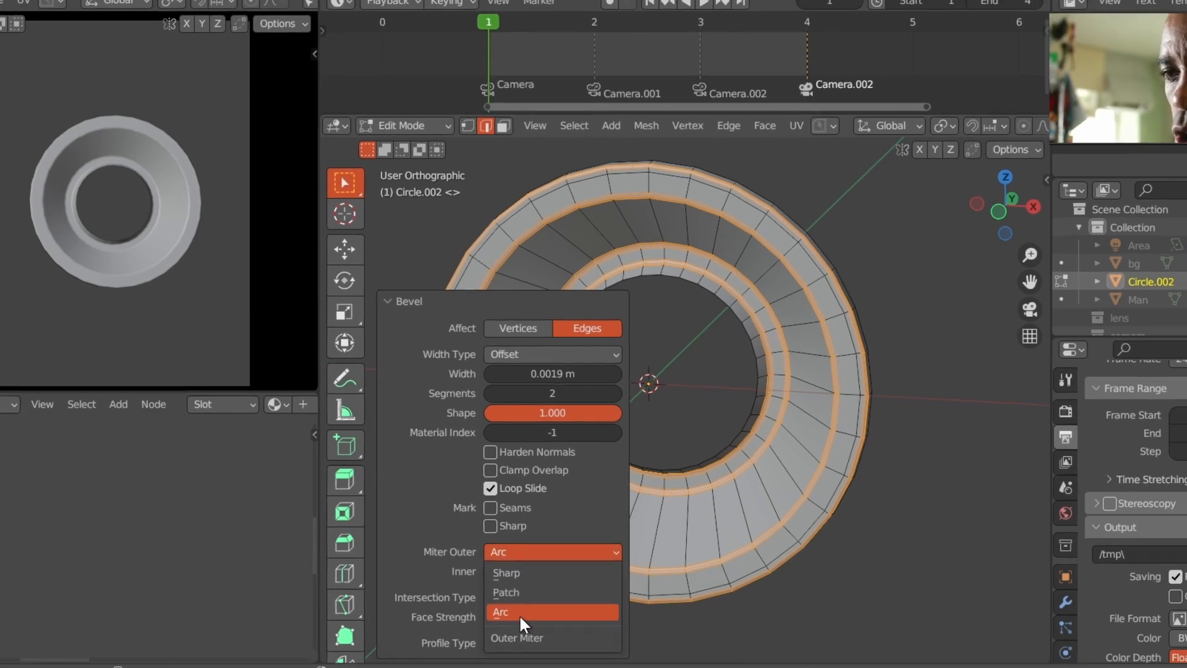
left_click(518, 614)
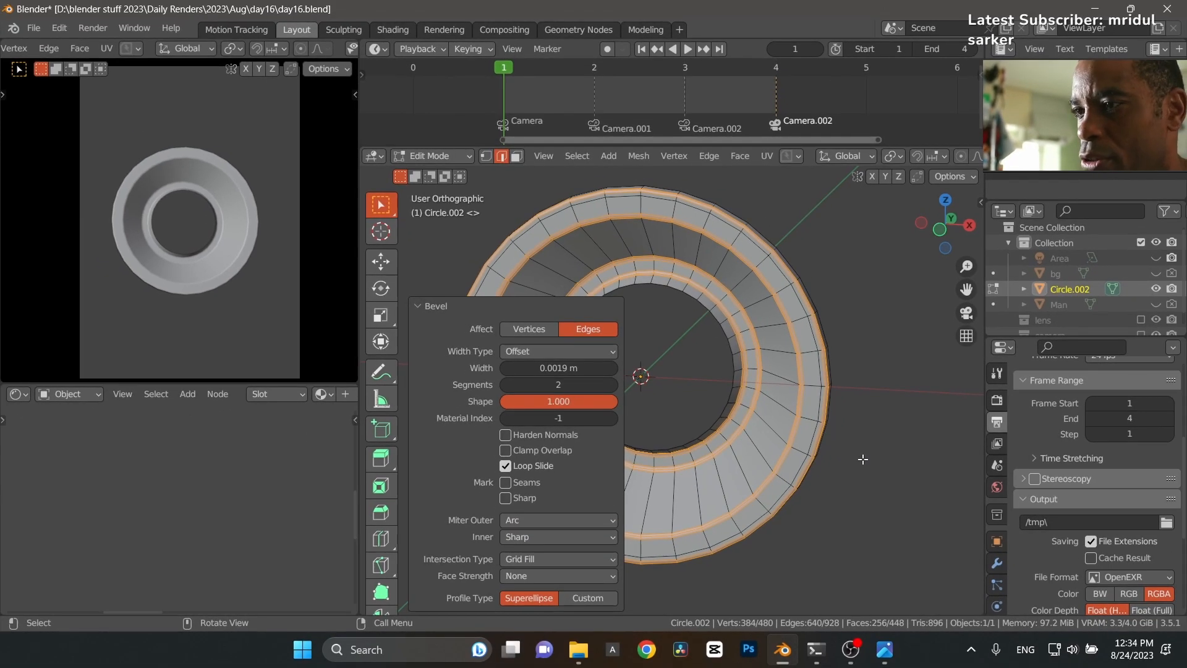
left_click(863, 458)
Step: Return to Object Mode and add a level 2 subdivision to the ring
middle_click_drag(669, 460, 632, 436)
key("ctrl+Tab")
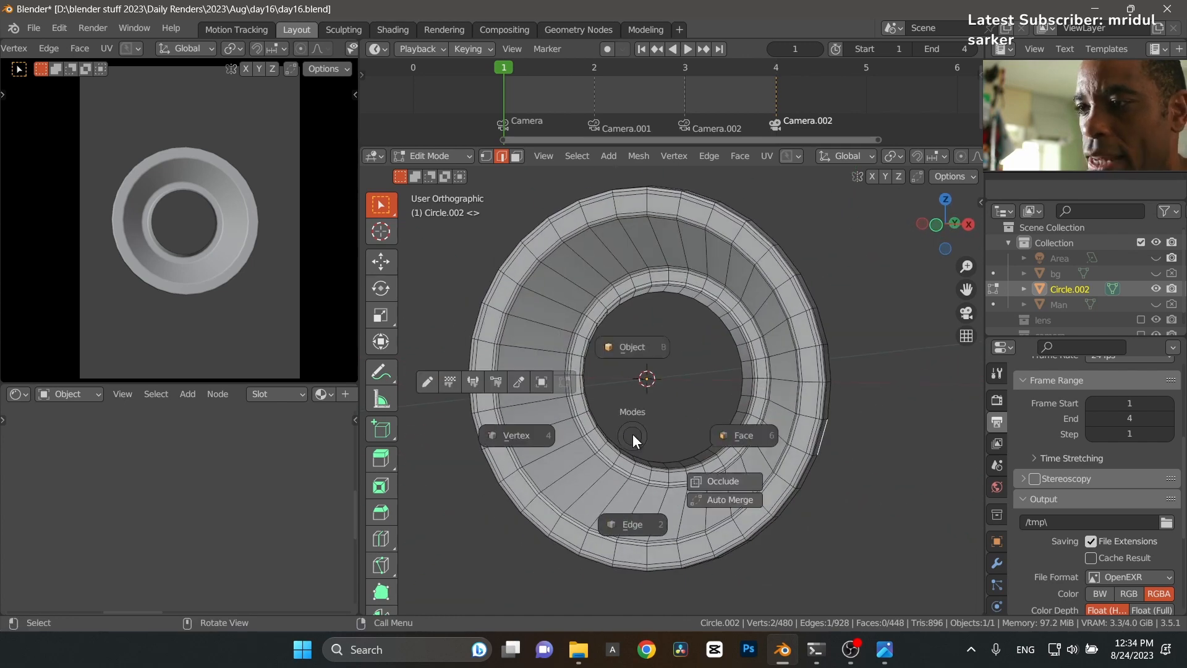
left_click(648, 356)
scroll(770, 406, "up", 3)
middle_click_drag(770, 407, 721, 422)
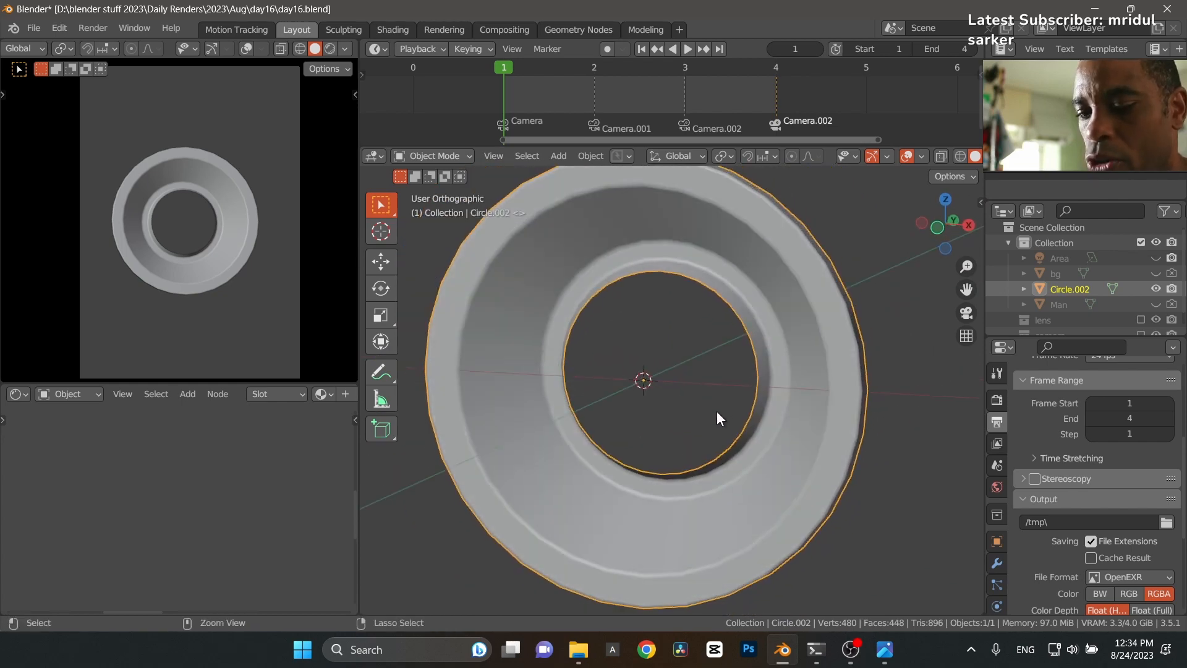
key("ctrl+2")
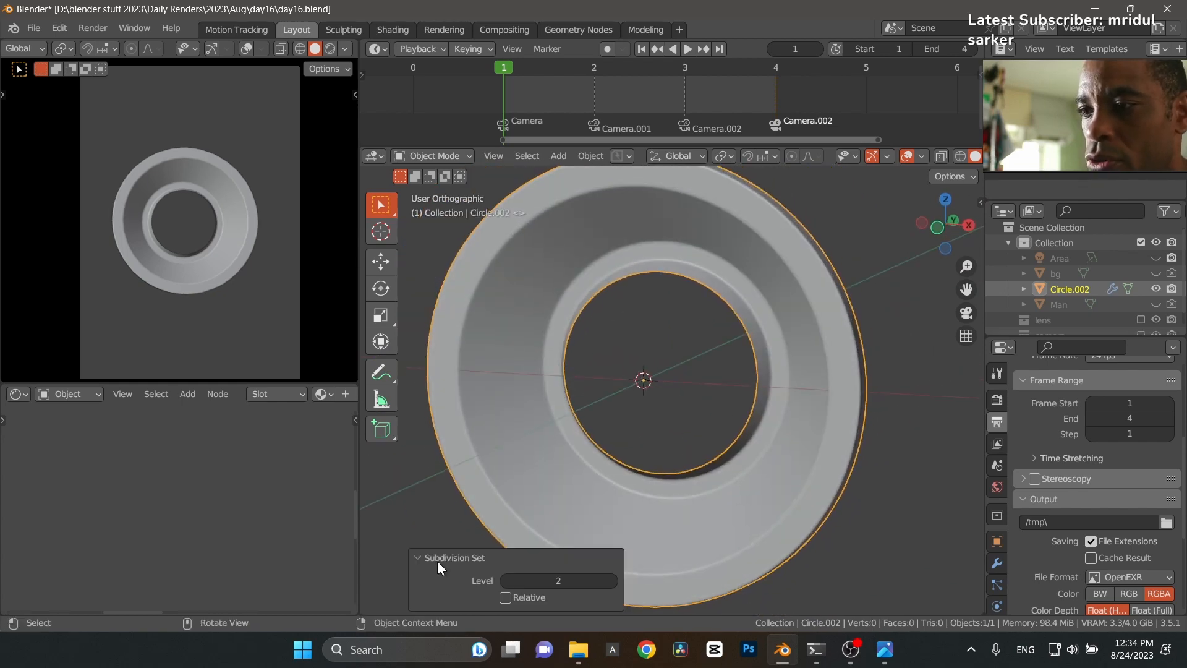
left_click(419, 556)
middle_click_drag(621, 443, 614, 376)
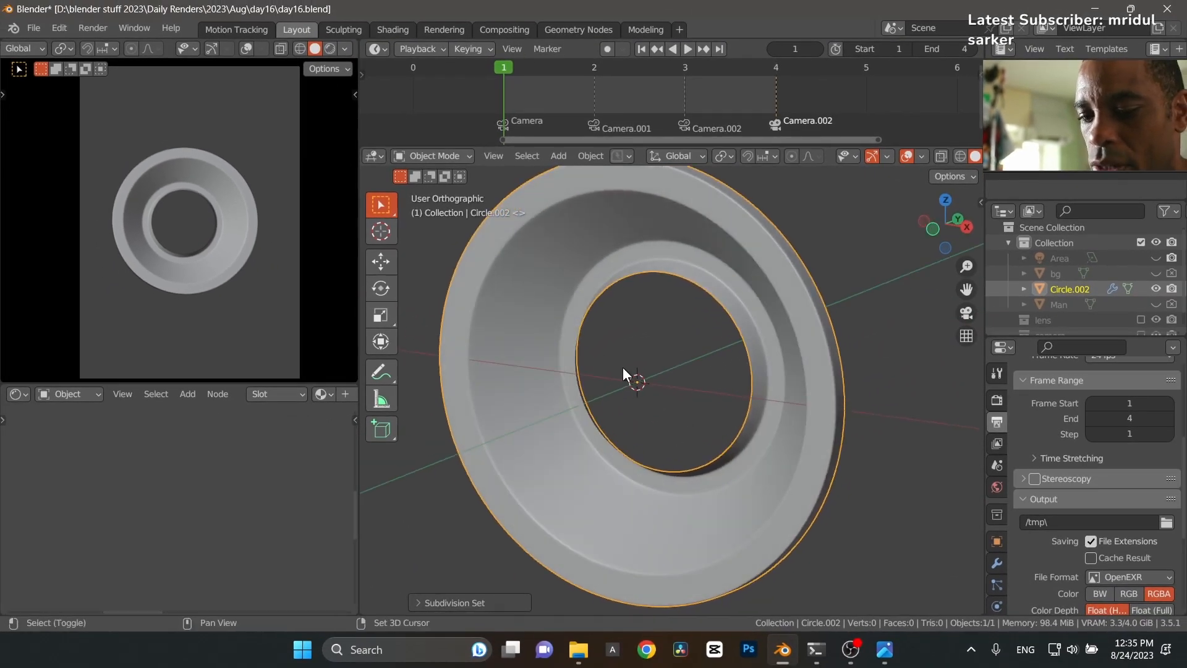
Step: Add a Quad Sphere at the ring's centre and scale its mesh down to about the size of the opening
key("shift+a")
mouse_move(615, 302)
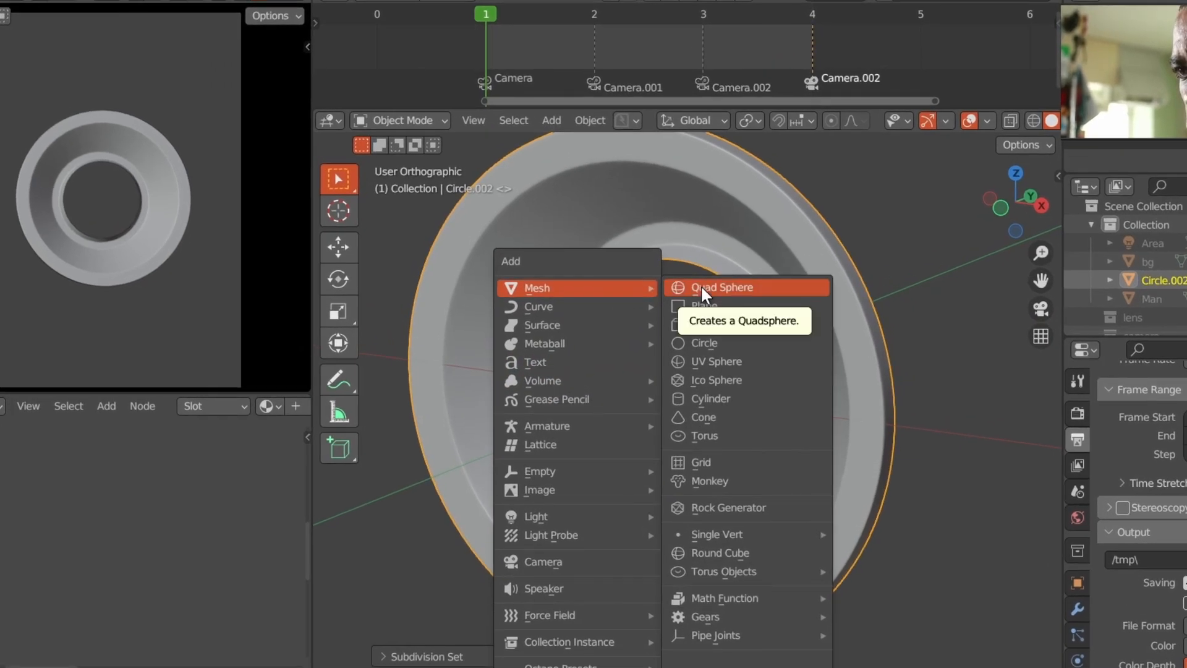
left_click(700, 284)
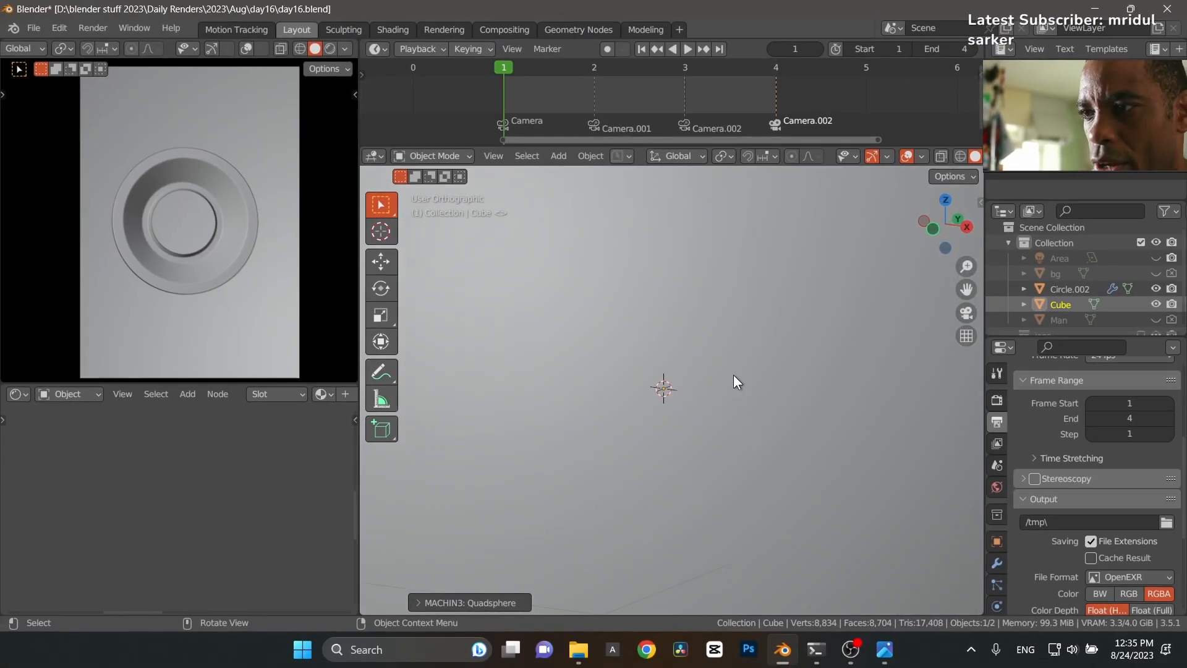
key("s")
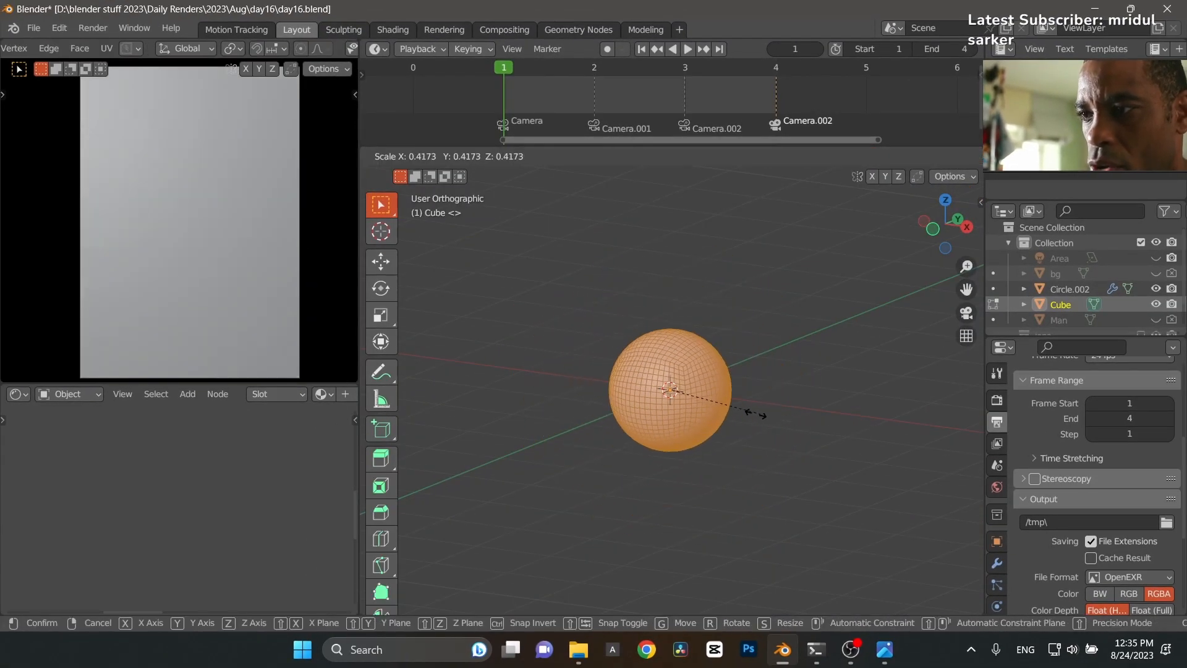
left_click(756, 451)
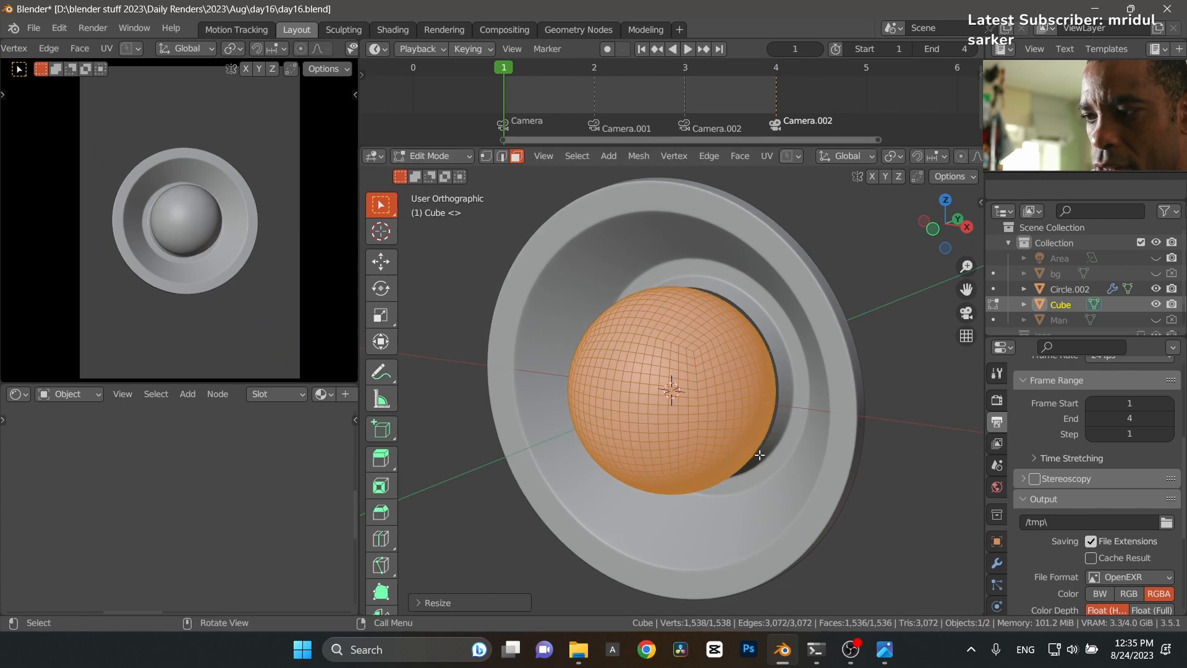
Step: Flatten the sphere's mesh along the Y axis into a thin lens element
key("KP_1")
middle_click_drag(865, 451, 776, 451)
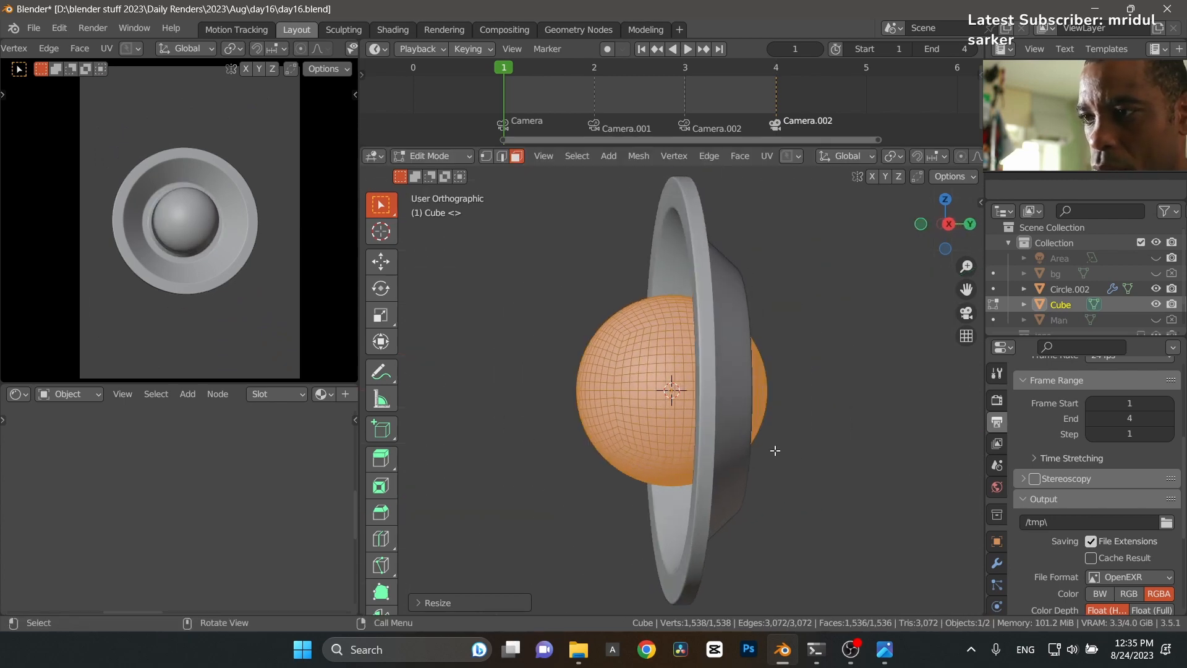
key("s")
key("y")
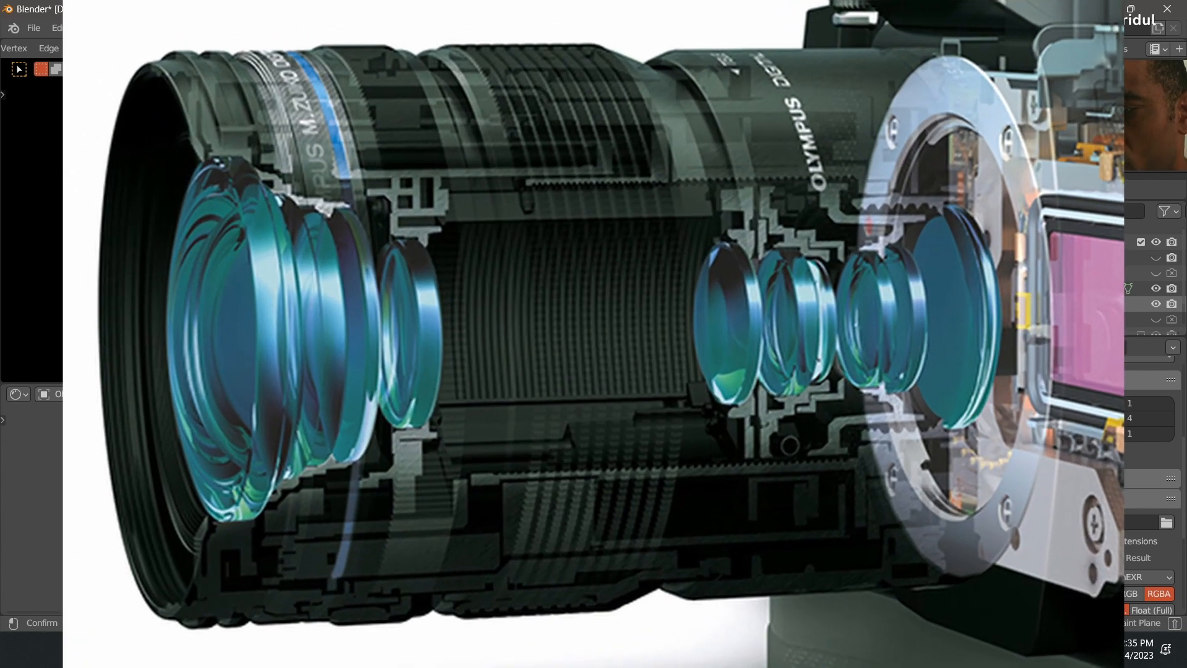
left_click(708, 416)
middle_click_drag(707, 416, 709, 415)
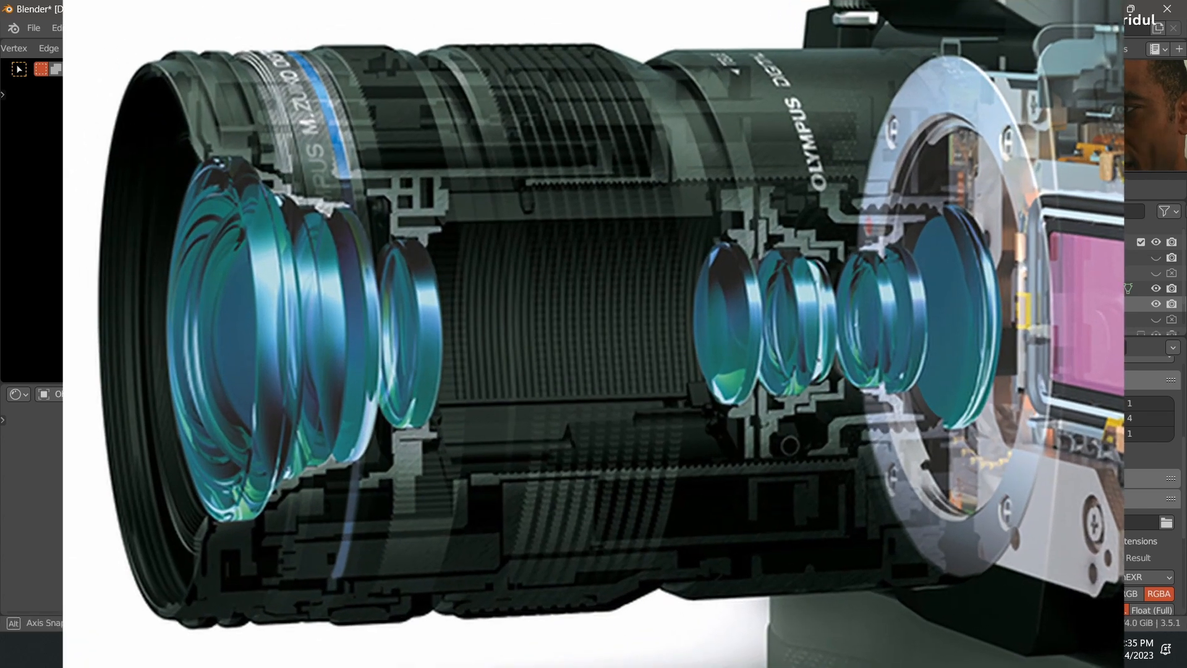
Step: Move the flattened lens along the Y axis into the ring's opening in Object Mode and save the file
key("ctrl+Tab")
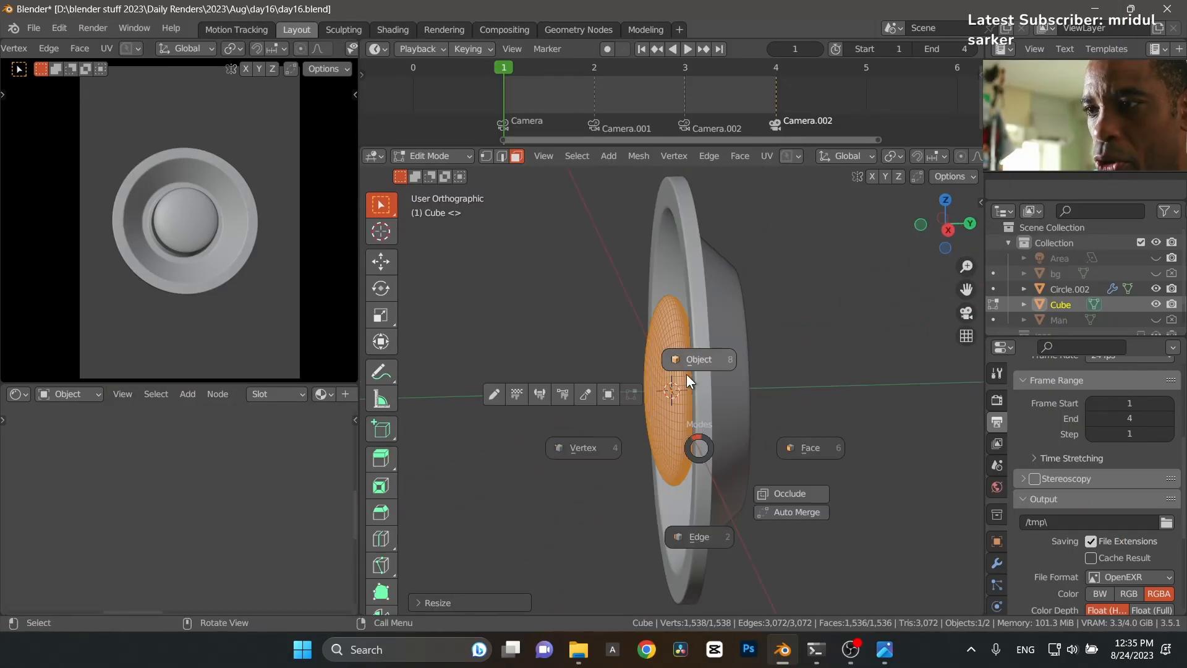
left_click(688, 366)
middle_click_drag(698, 417, 764, 485)
scroll(836, 501, "up", 1)
left_click(837, 523)
left_click(762, 441)
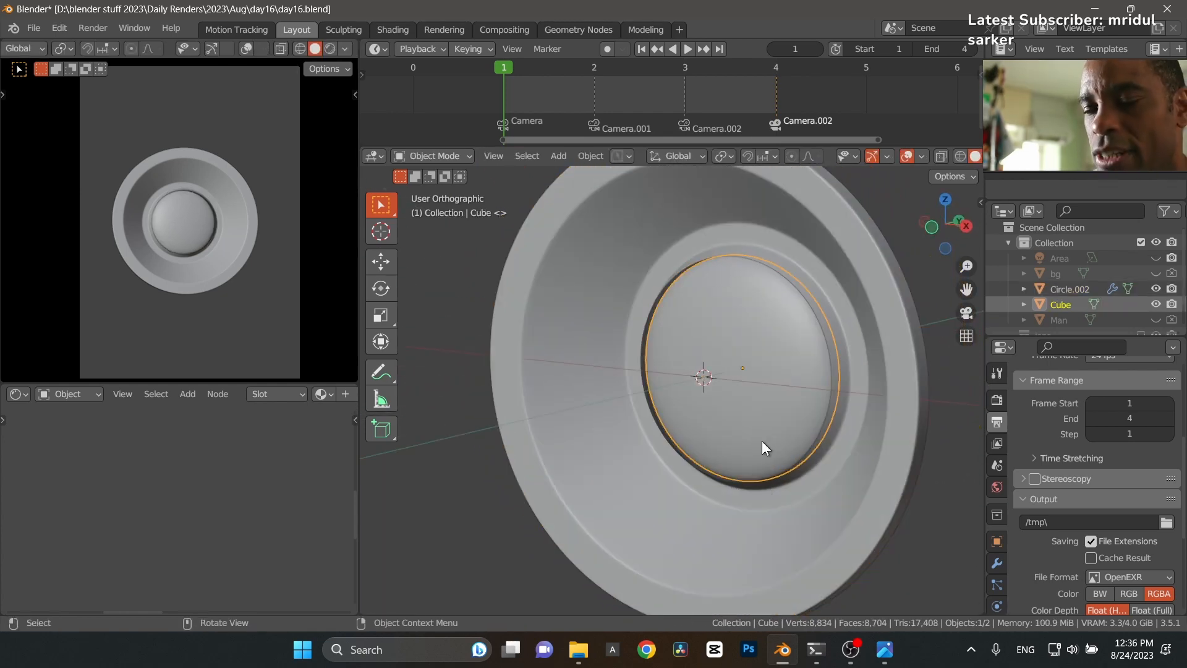
key("ctrl+s")
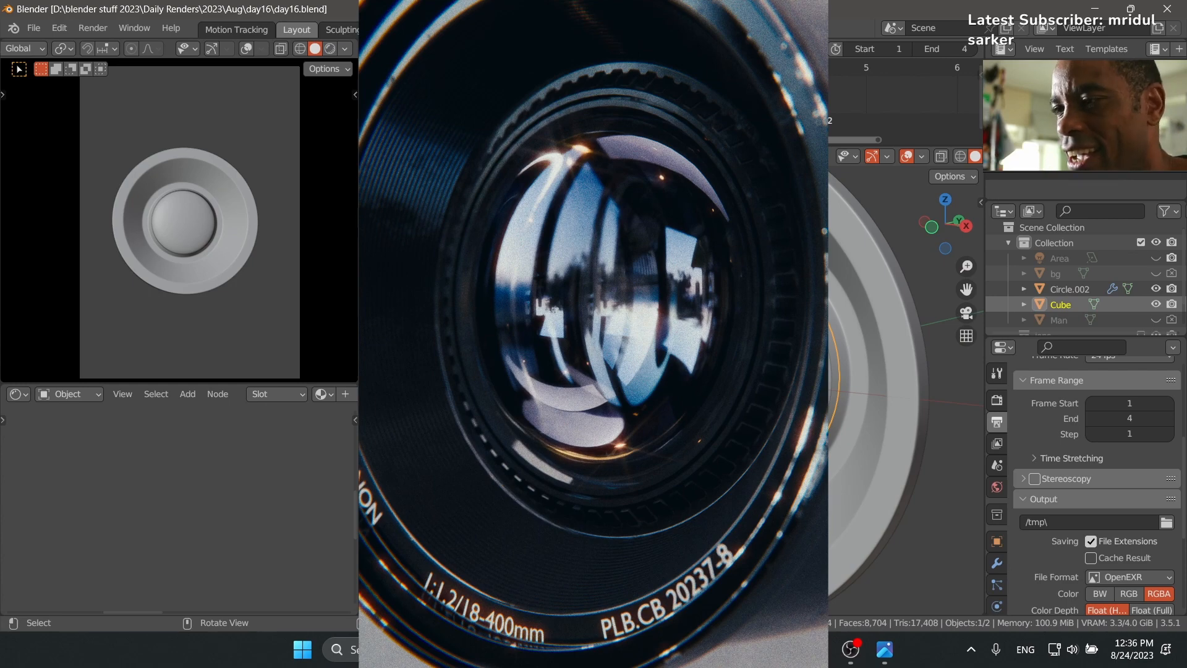
Step: Open the lens for face editing and isolate it in the right orthographic view
key("Tab")
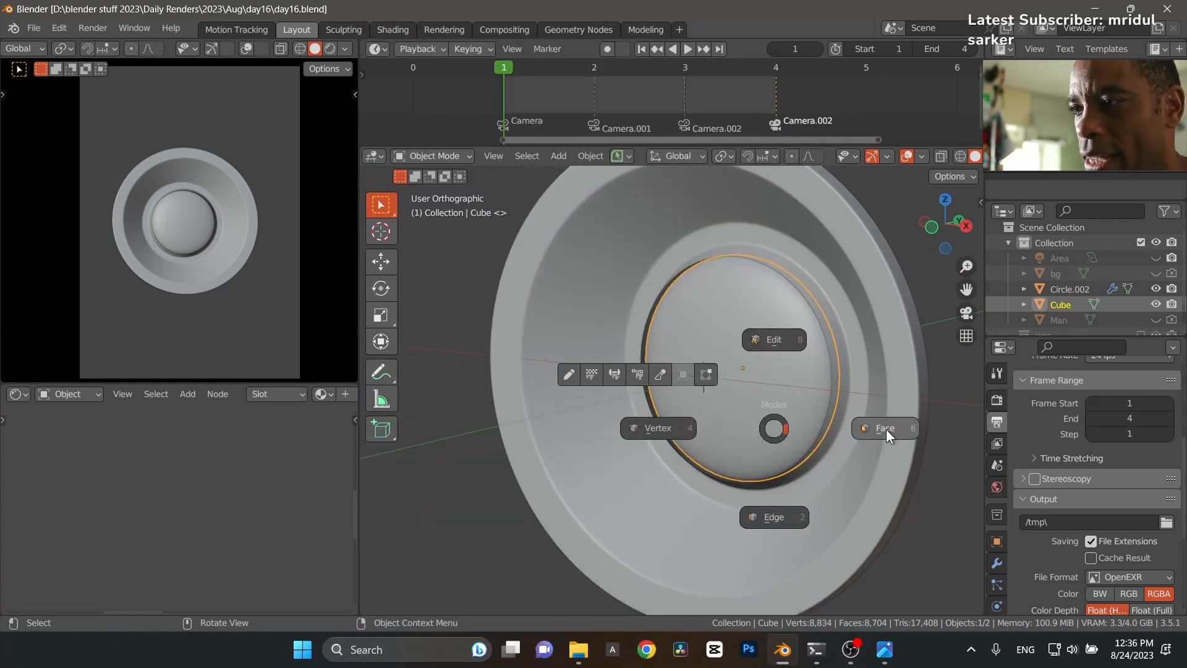
left_click(887, 429)
key("KP_3")
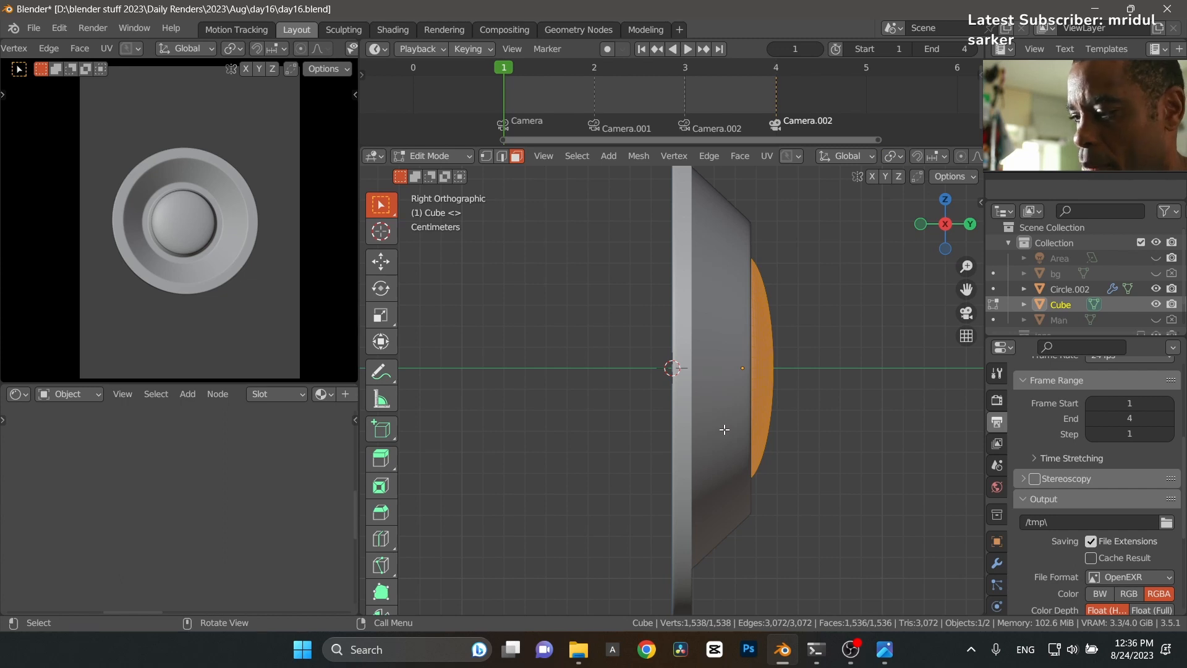
key("KP_Divide")
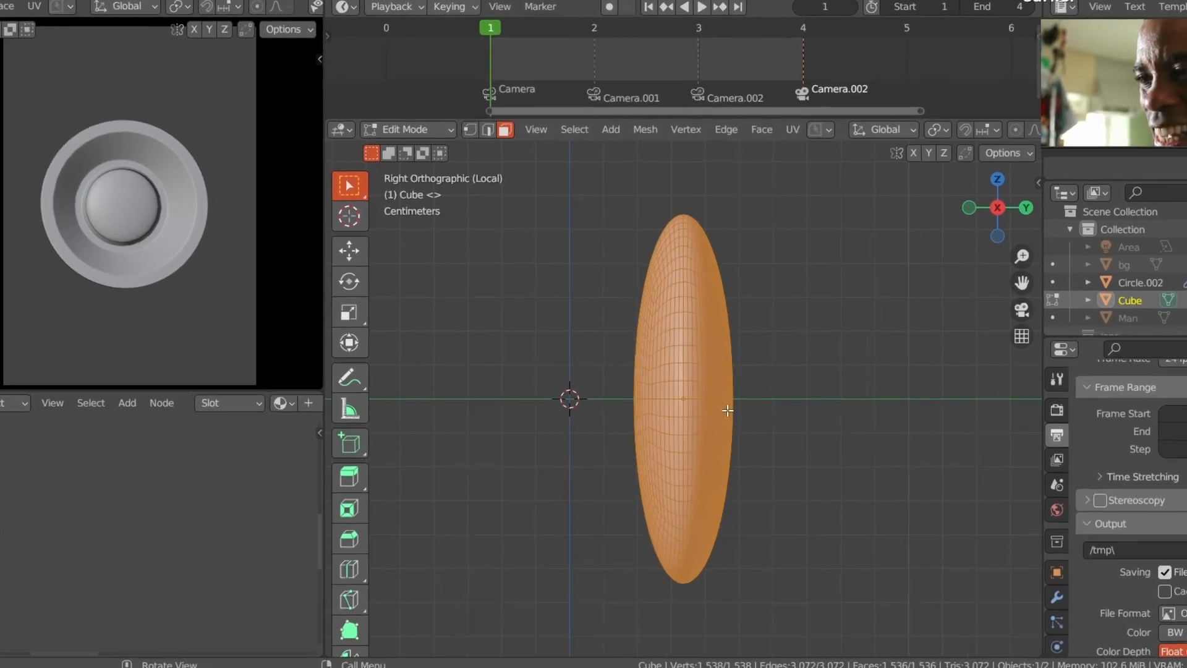
Step: Duplicate the lens mesh along the Y axis behind the original and scale the copy down to roughly three quarters
key("shift+d")
key("y")
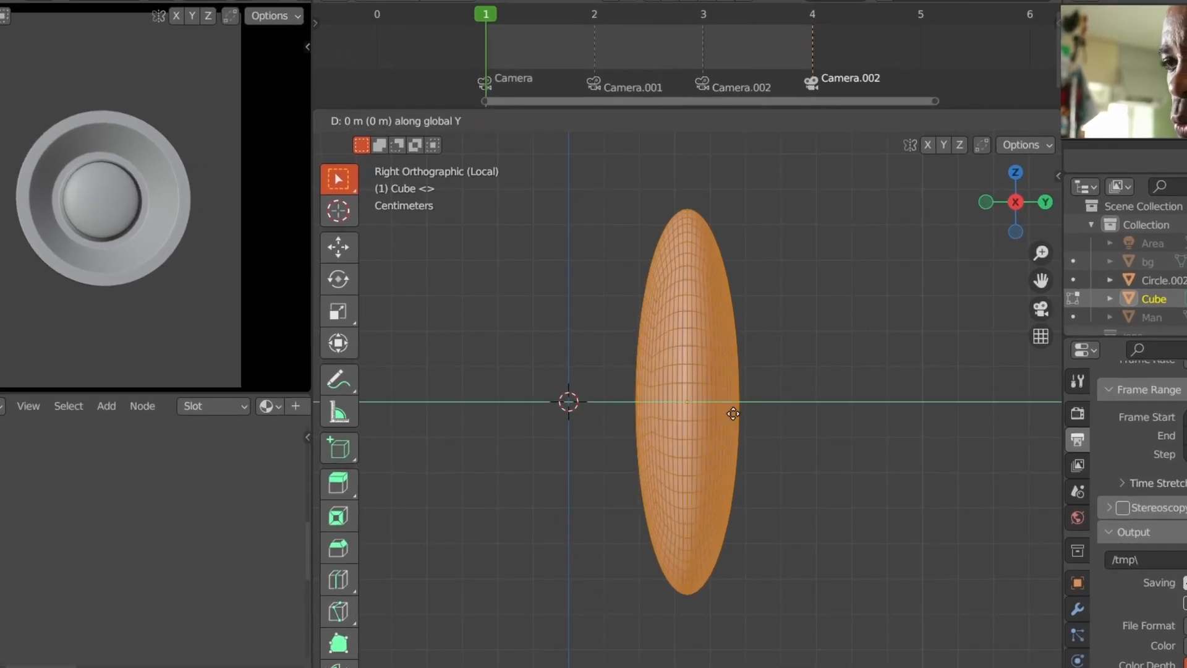
left_click(831, 433)
key("s")
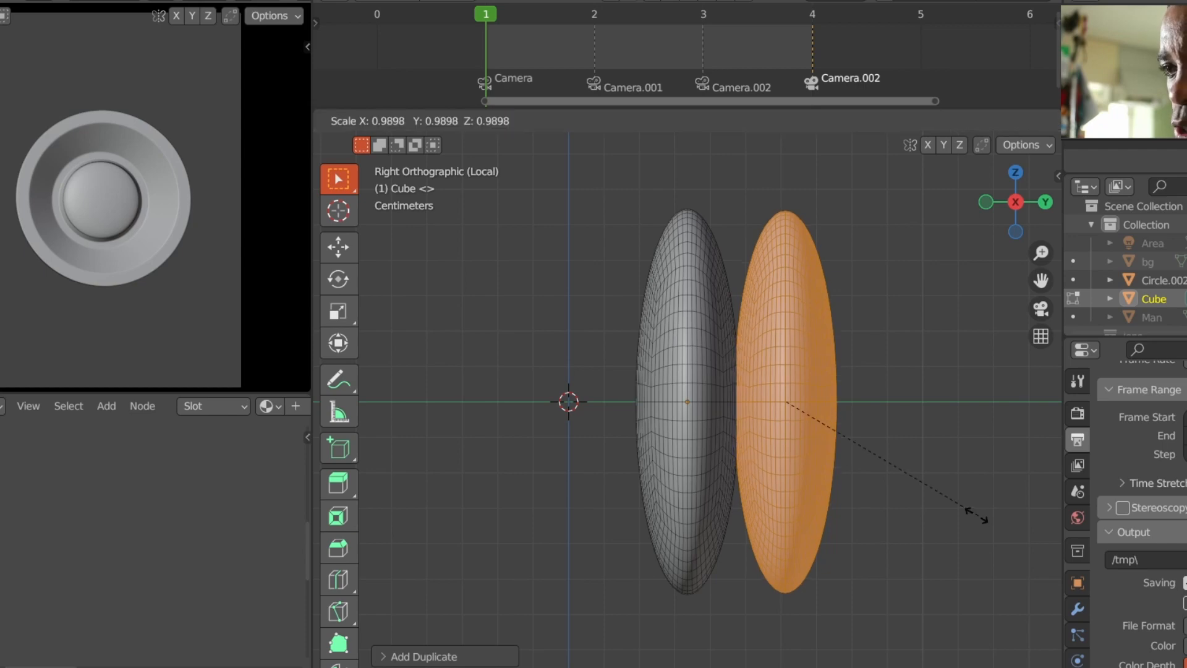
left_click(934, 494)
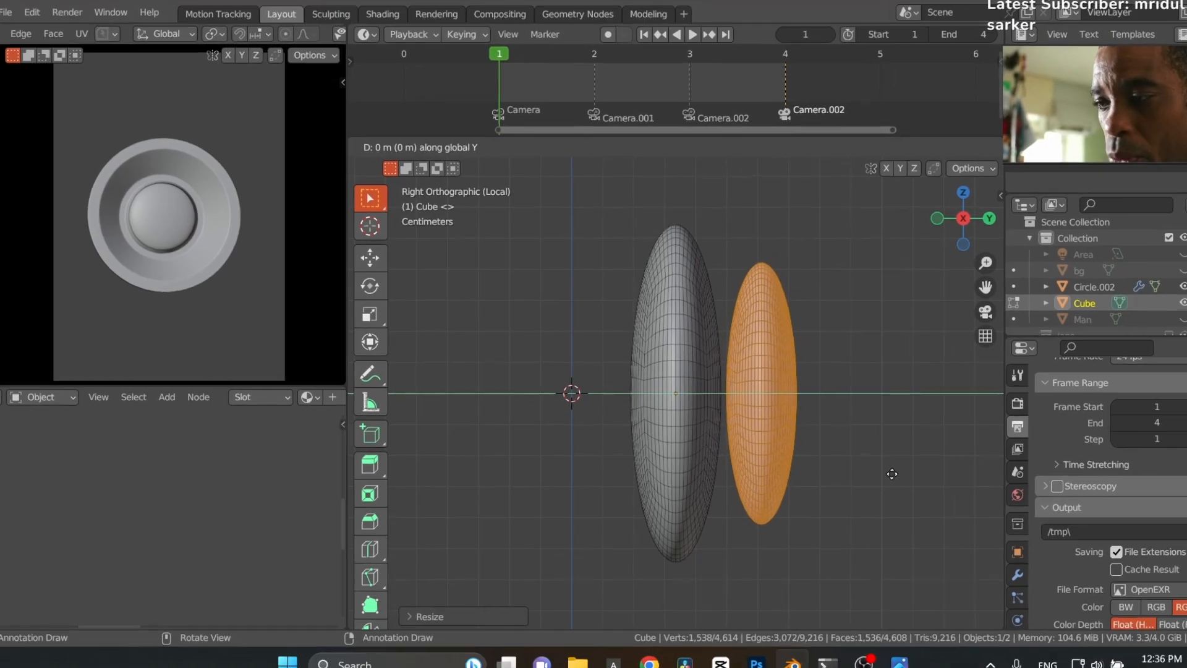
Step: Duplicate the smaller lens element along the Y axis behind itself and scale the new copy down
key("shift+d")
key("y")
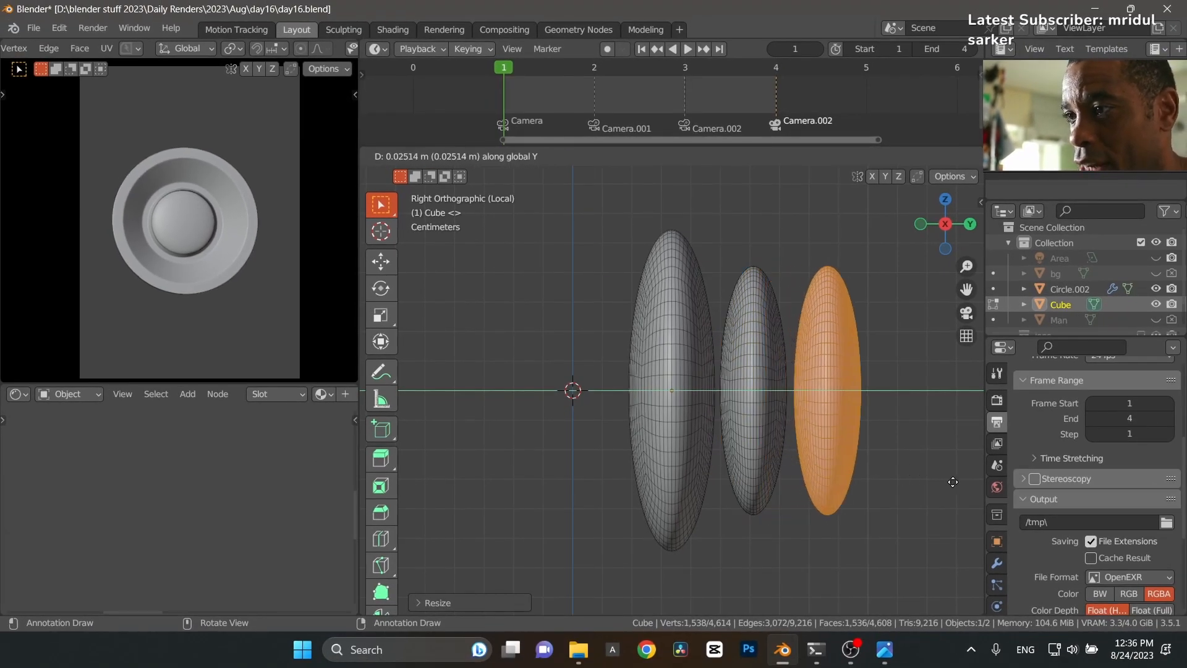
left_click(943, 485)
key("s")
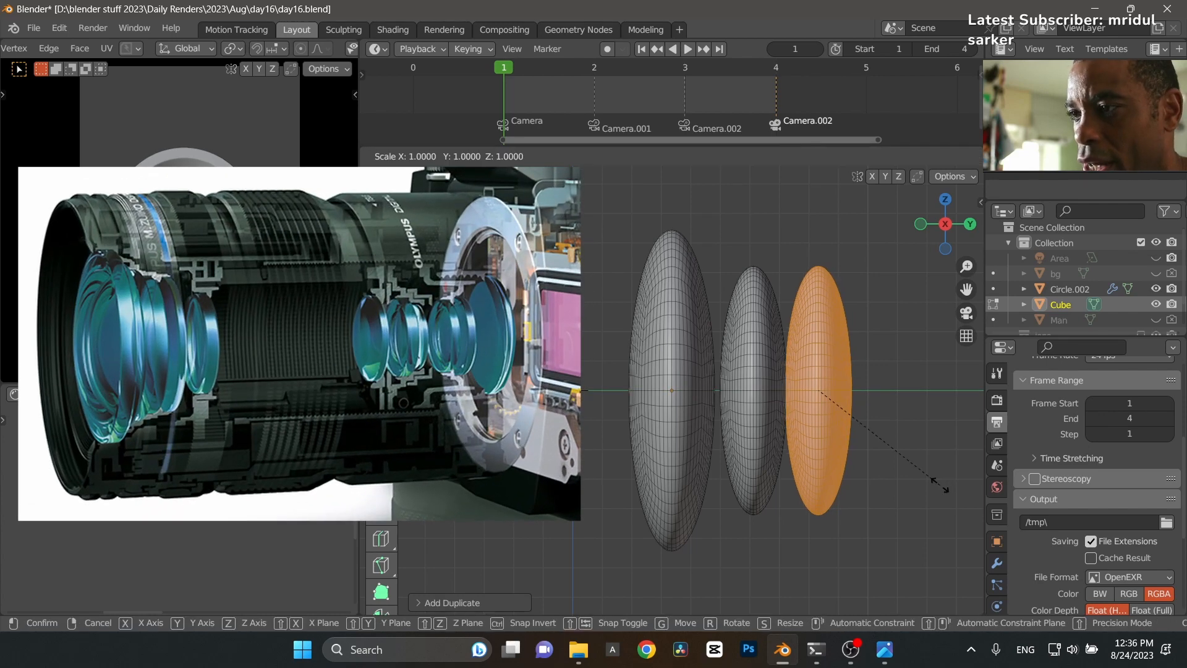
left_click(896, 458)
Step: Return to Object Mode and leave the isolated view of the lens elements
middle_click_drag(896, 458, 800, 475)
key("Tab")
key("slash")
middle_click_drag(731, 400, 627, 429)
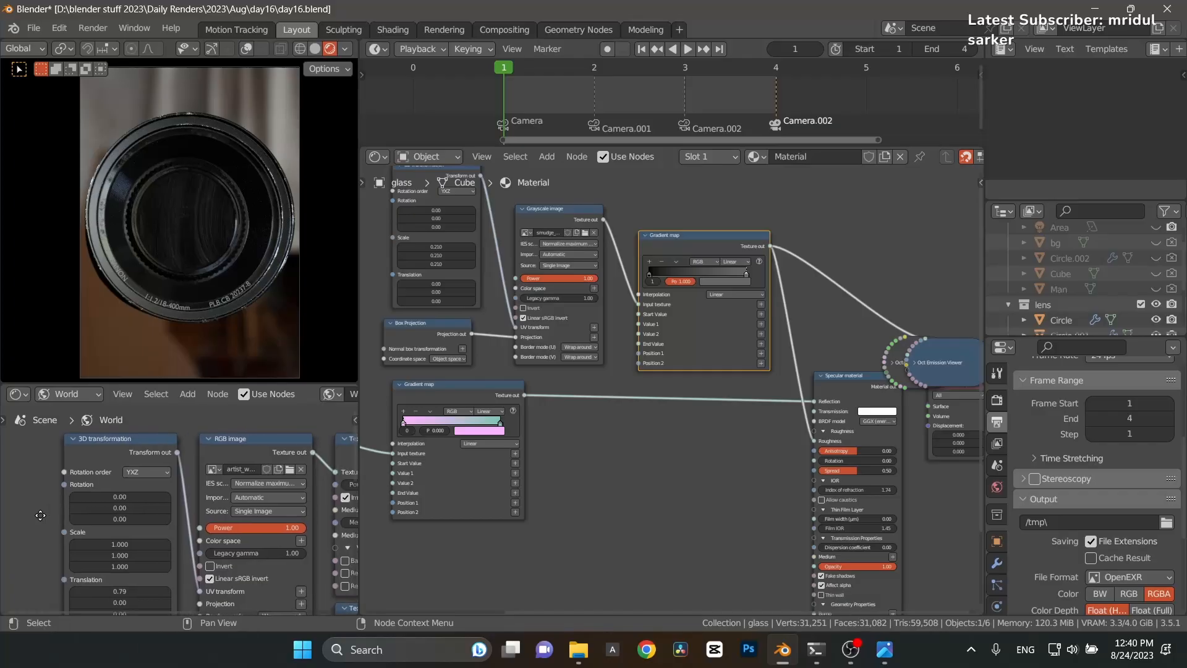
Step: Select the world's RGB image node and examine the Specular material node in the glass material
middle_click_drag(272, 461, 239, 451)
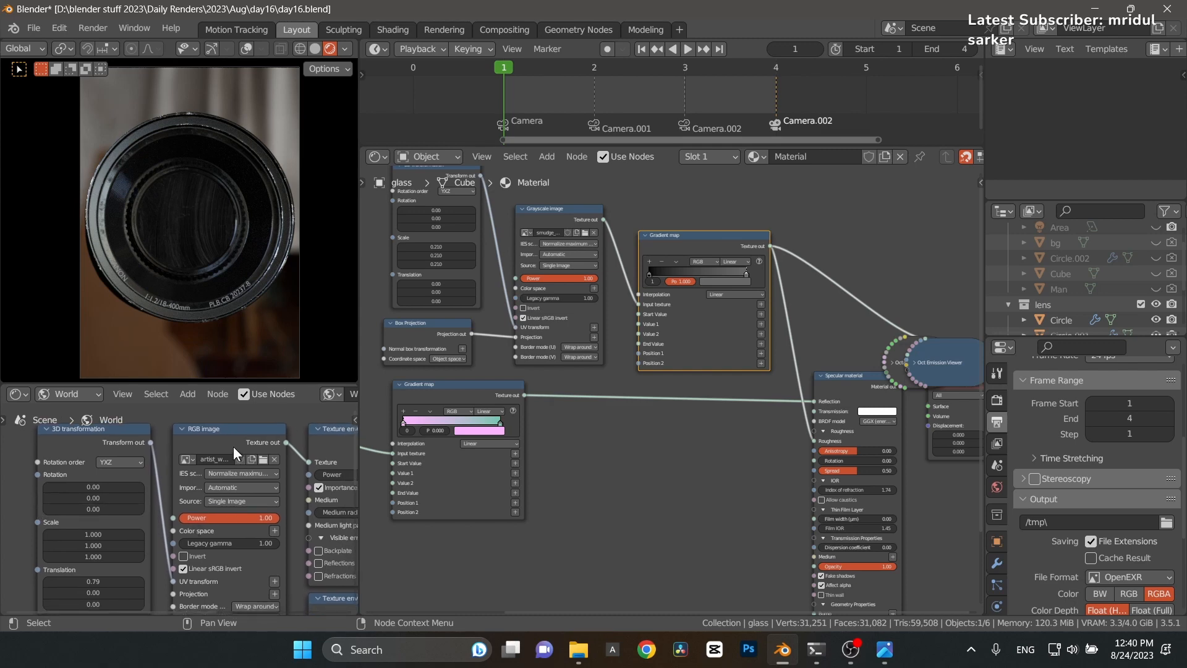
left_click(232, 447)
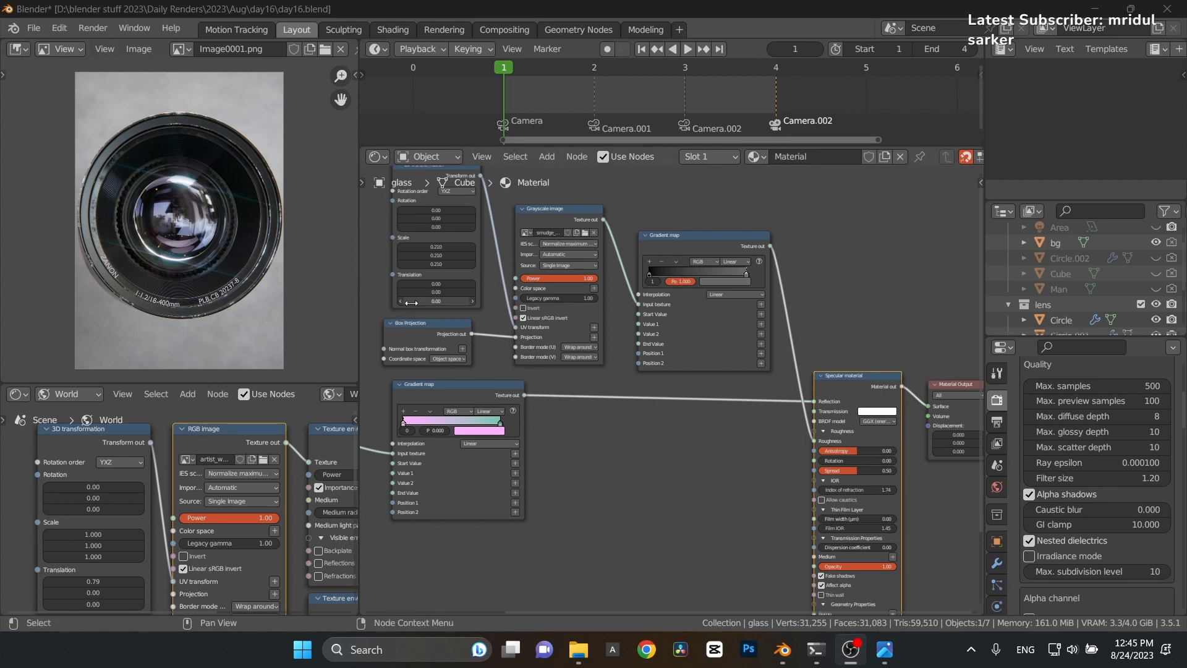
scroll(398, 291, "down", 3, "shift")
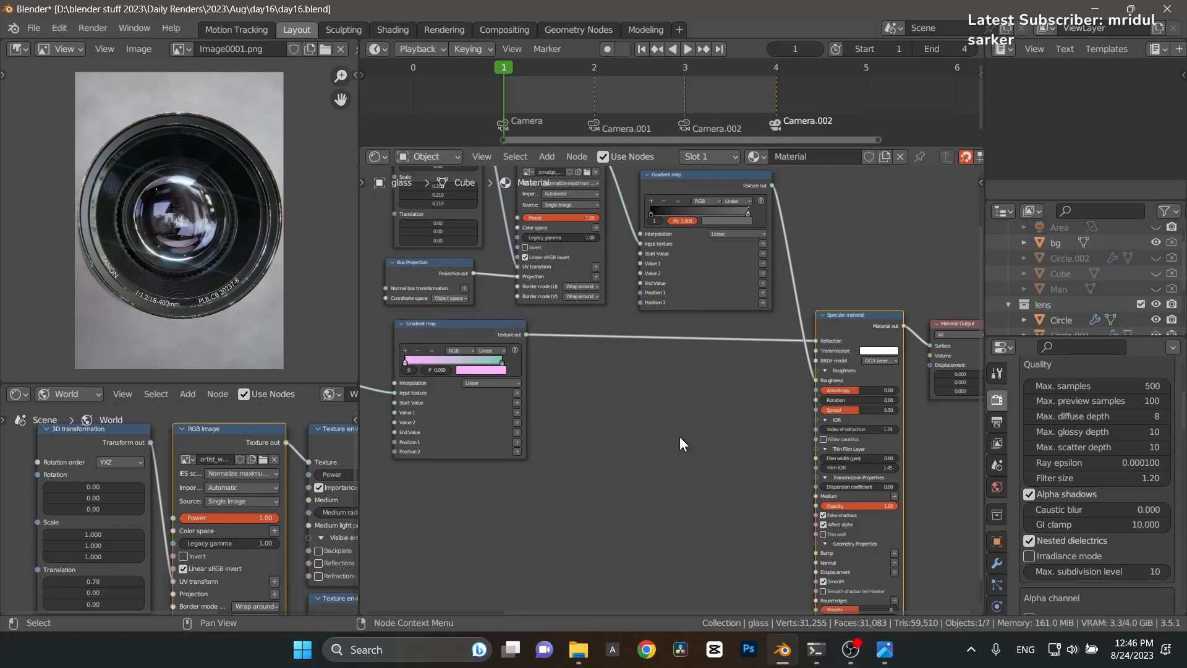
middle_click_drag(725, 456, 614, 238)
scroll(650, 409, "up", 2)
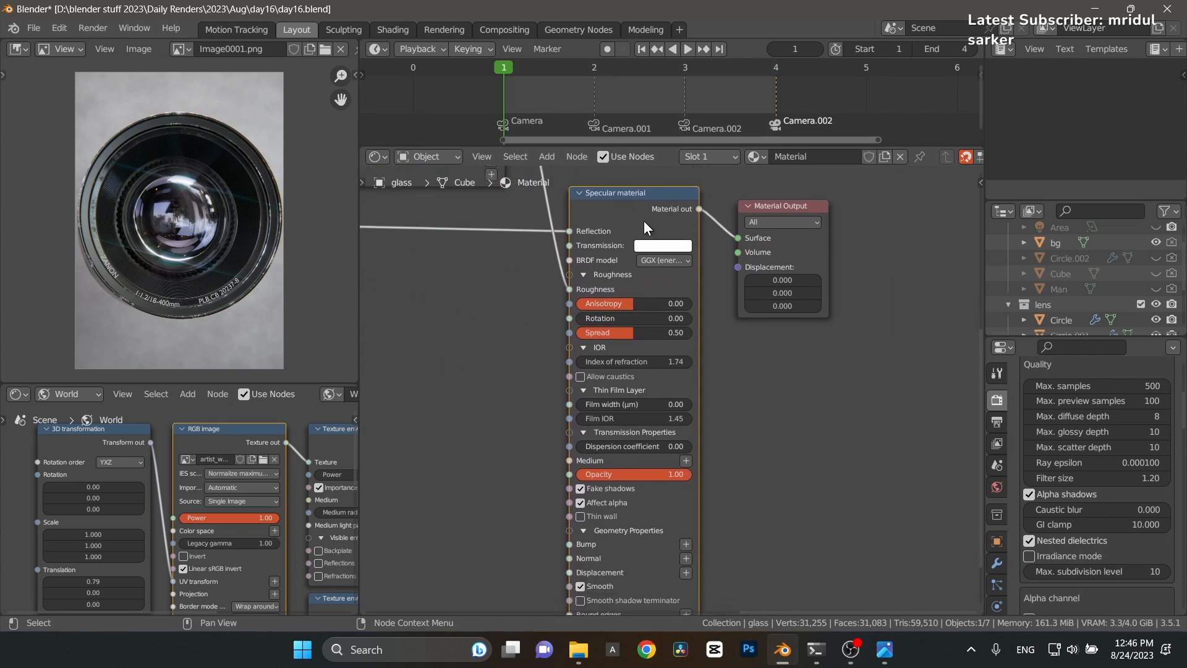
left_click(833, 390)
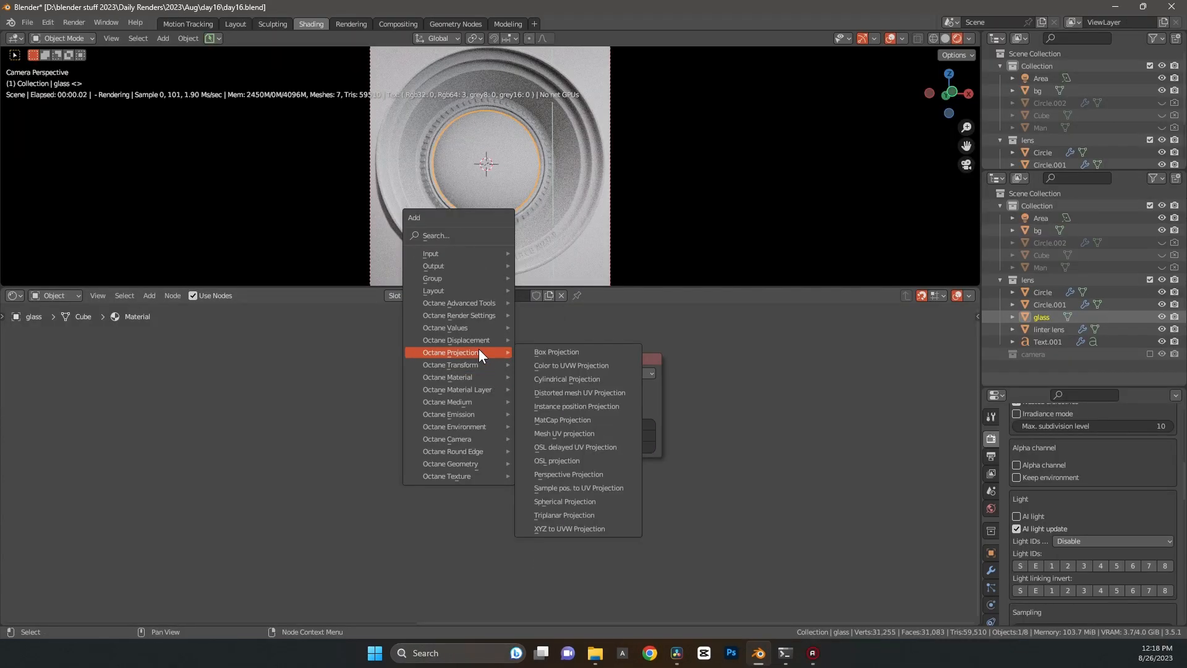
Step: Add an Octane Specular material node to the glass material and connect it to the Material Output's Surface
mouse_move(480, 376)
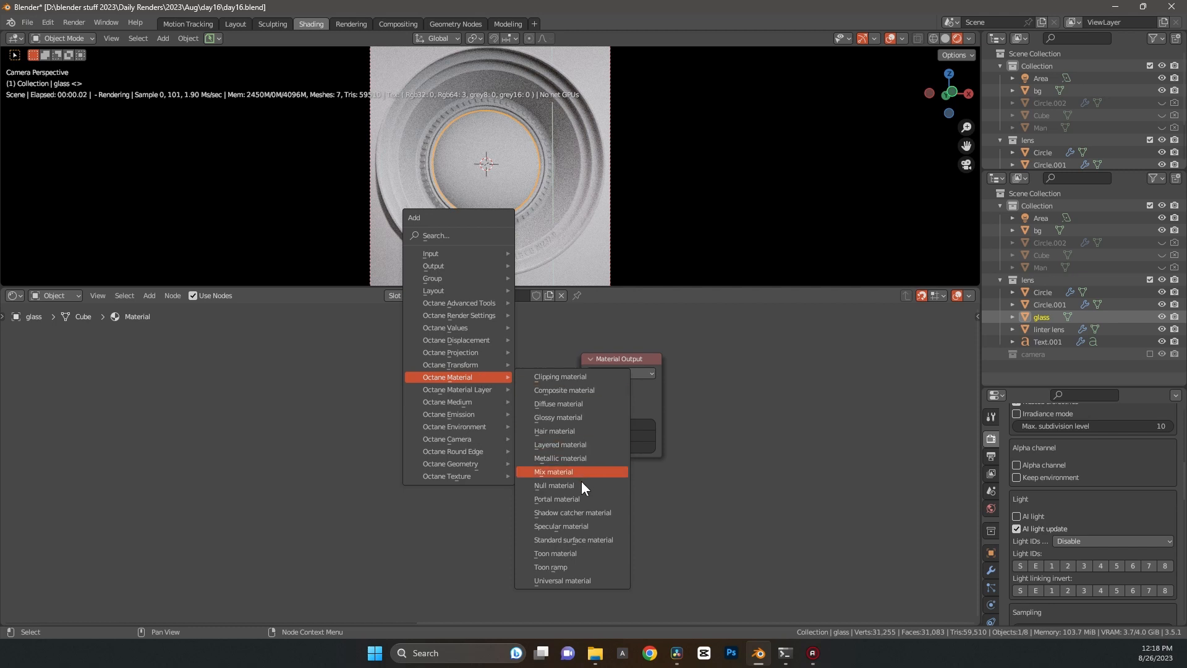
left_click(580, 525)
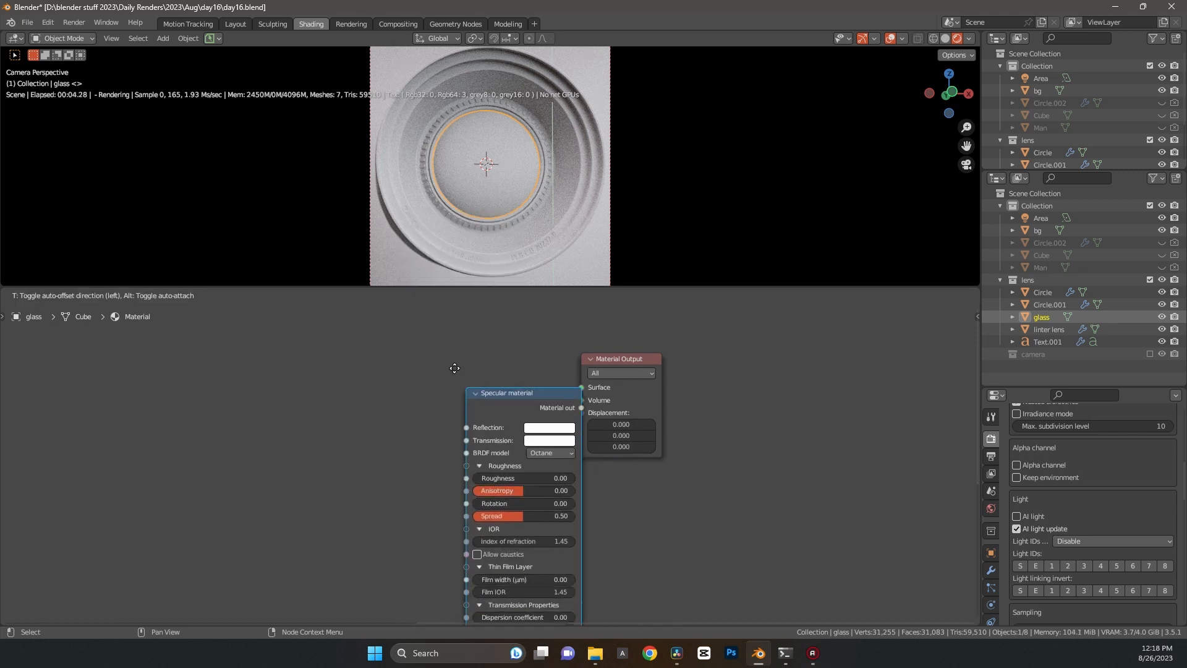
left_click(439, 350)
left_click_drag(558, 373, 582, 386)
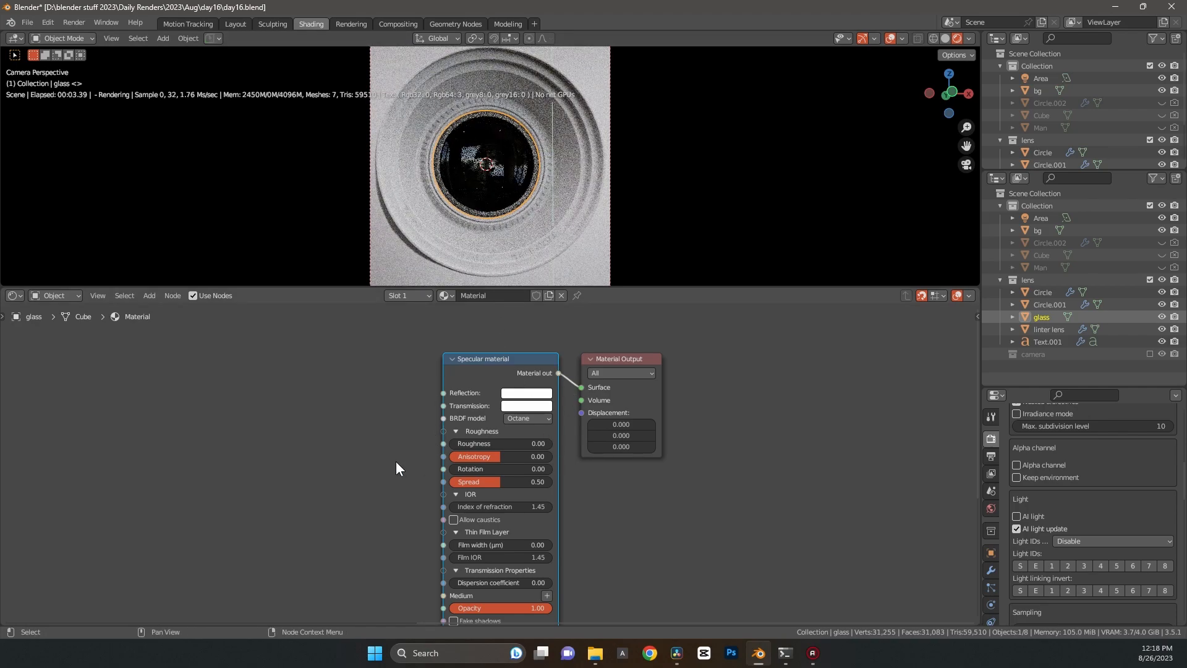
Step: Set the Specular material's BRDF model to GGX (energy preserving)
middle_click_drag(399, 466, 399, 417)
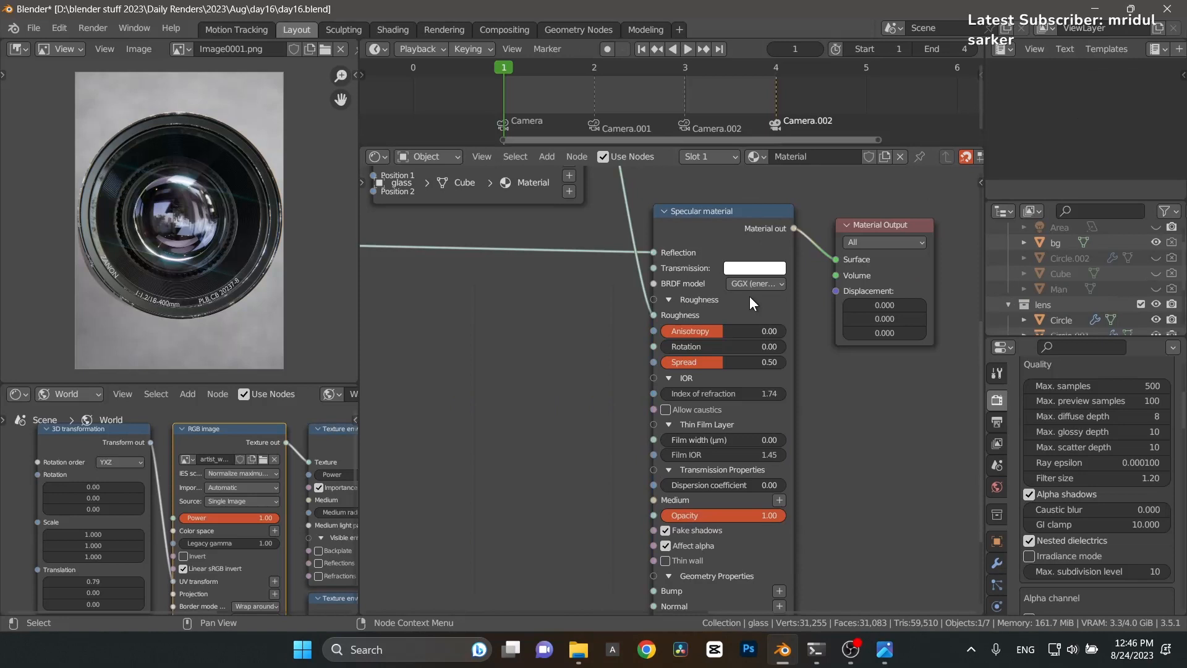
left_click(774, 286)
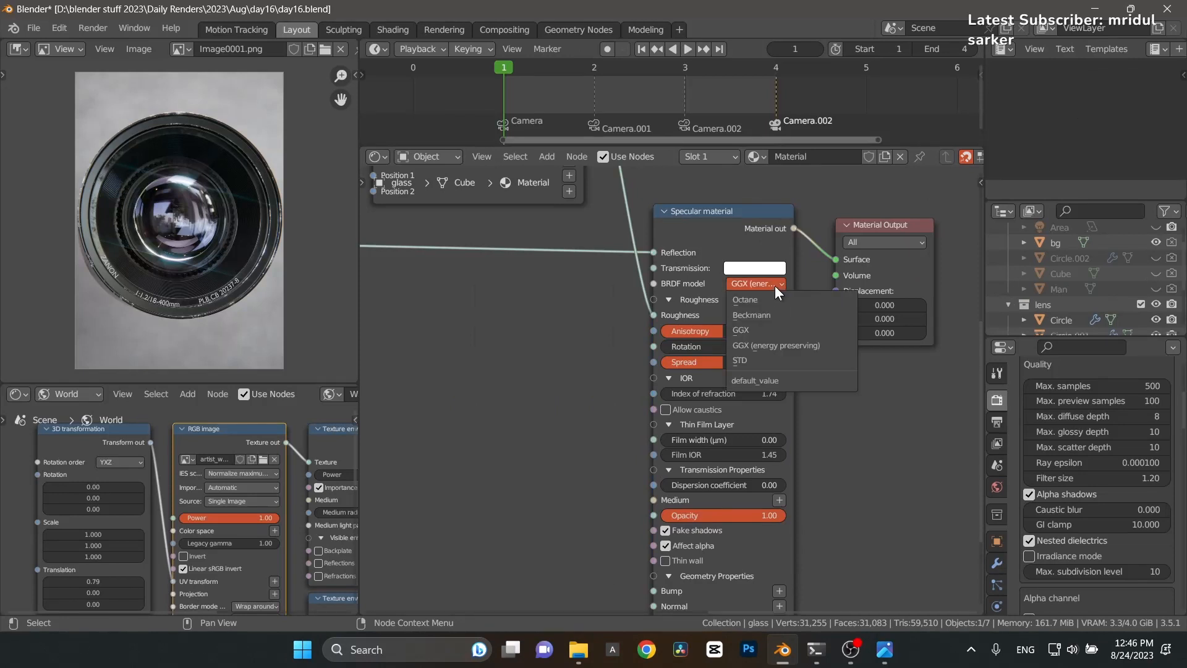
left_click(759, 347)
middle_click_drag(823, 459, 828, 399)
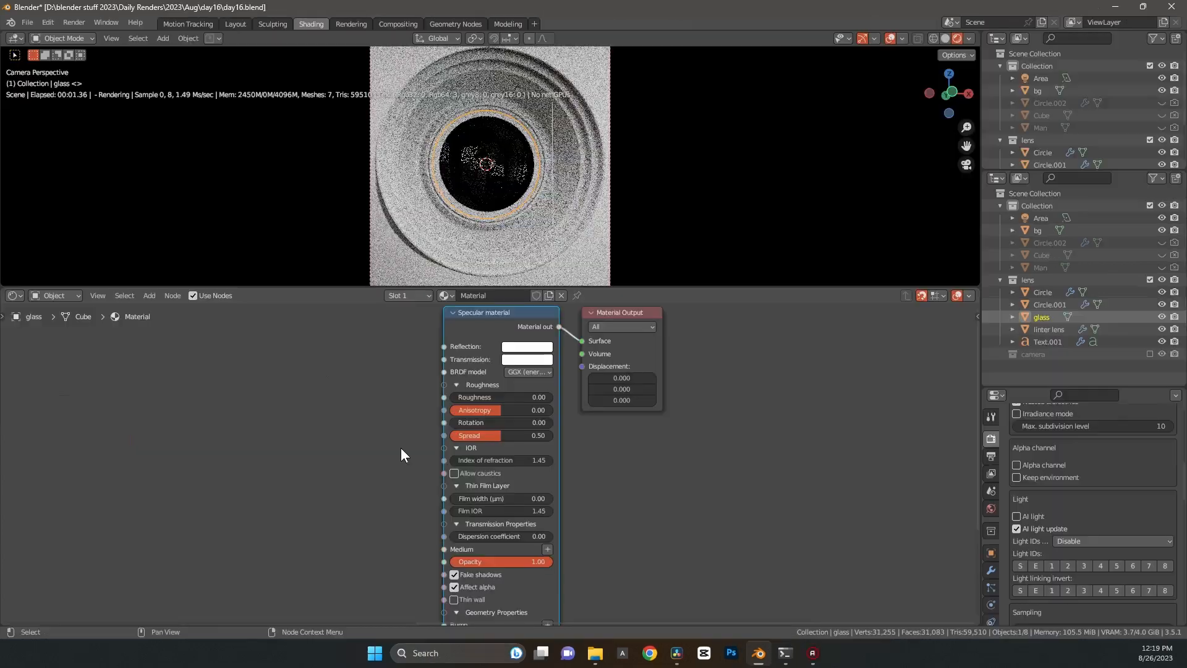
middle_click_drag(401, 449, 418, 469)
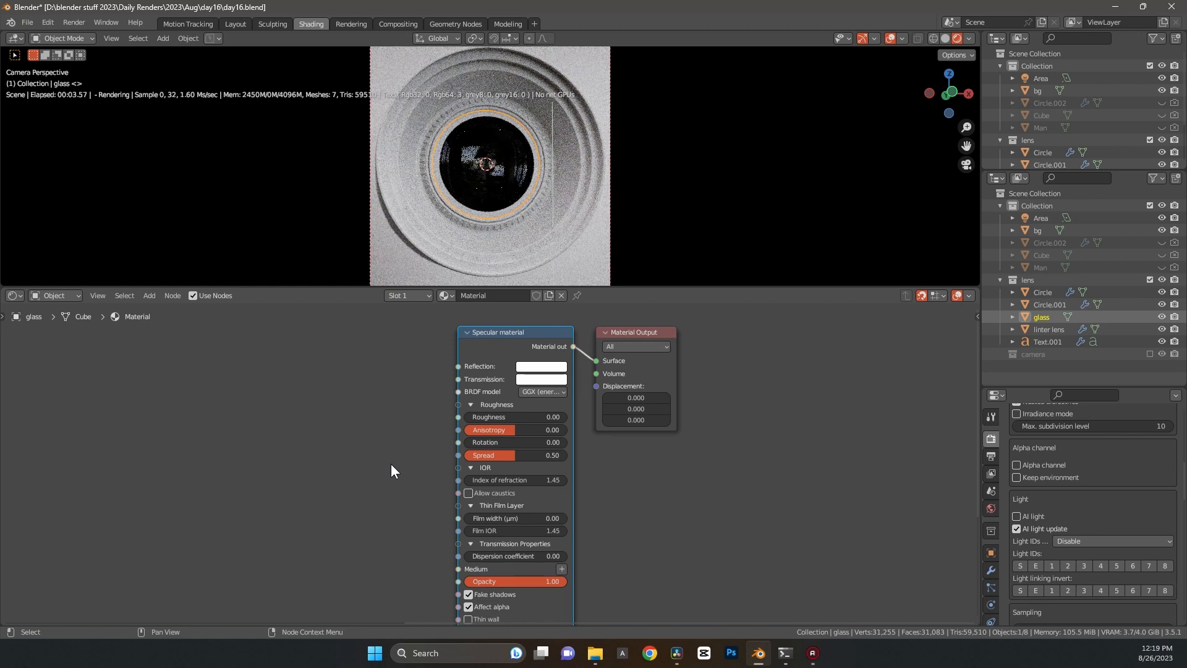
Step: Move the pink-to-green Gradient map node closer to the Specular material node it feeds
scroll(391, 464, "down", 2)
left_click_drag(24, 384, 401, 384)
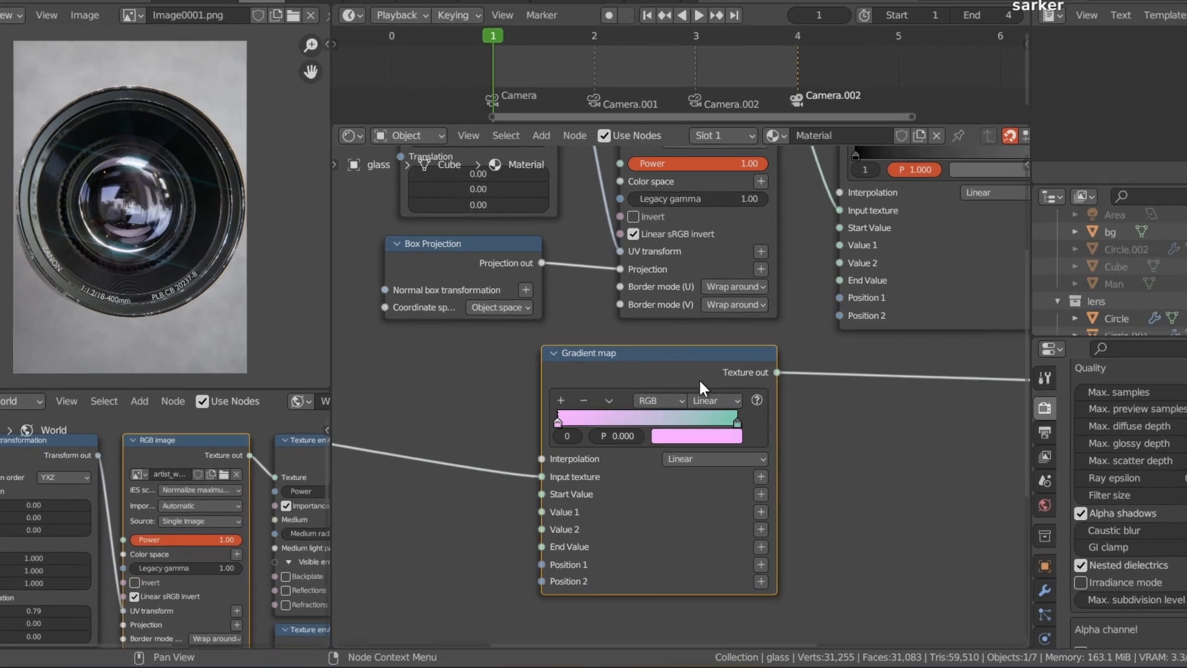
middle_click_drag(628, 376, 467, 375)
scroll(877, 398, "up", 1)
middle_click_drag(652, 386, 676, 391)
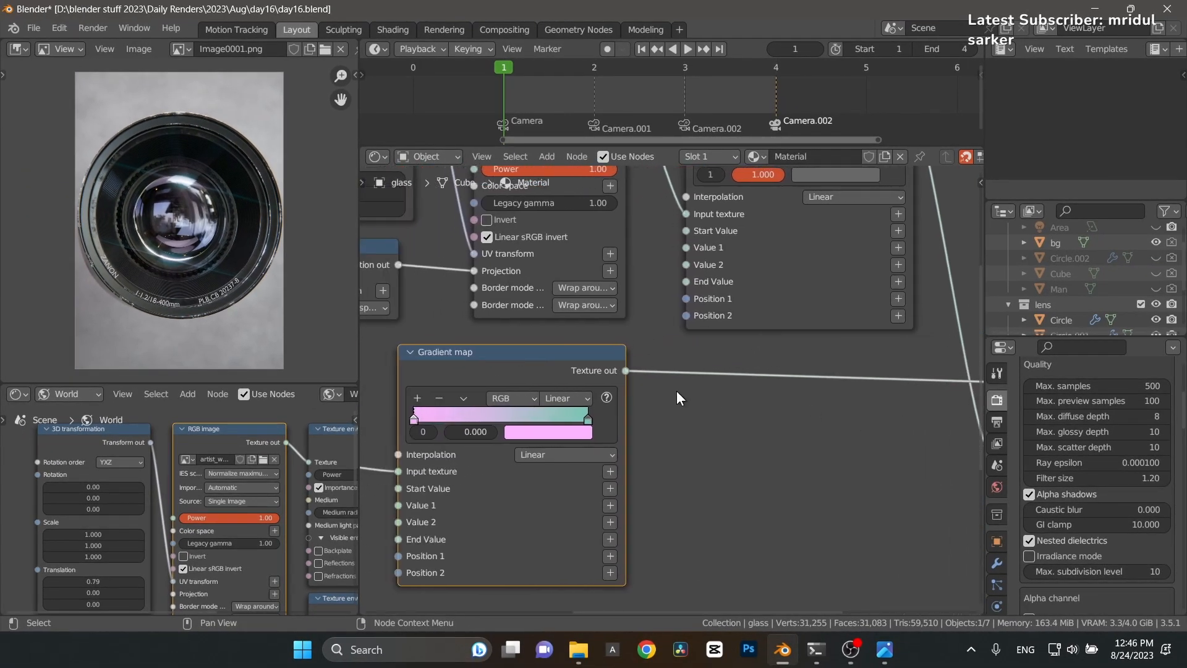
Step: Move the Falloff map node next to the pink-to-green Gradient map node it feeds
middle_click_drag(474, 363, 806, 362)
middle_click_drag(632, 376, 816, 377)
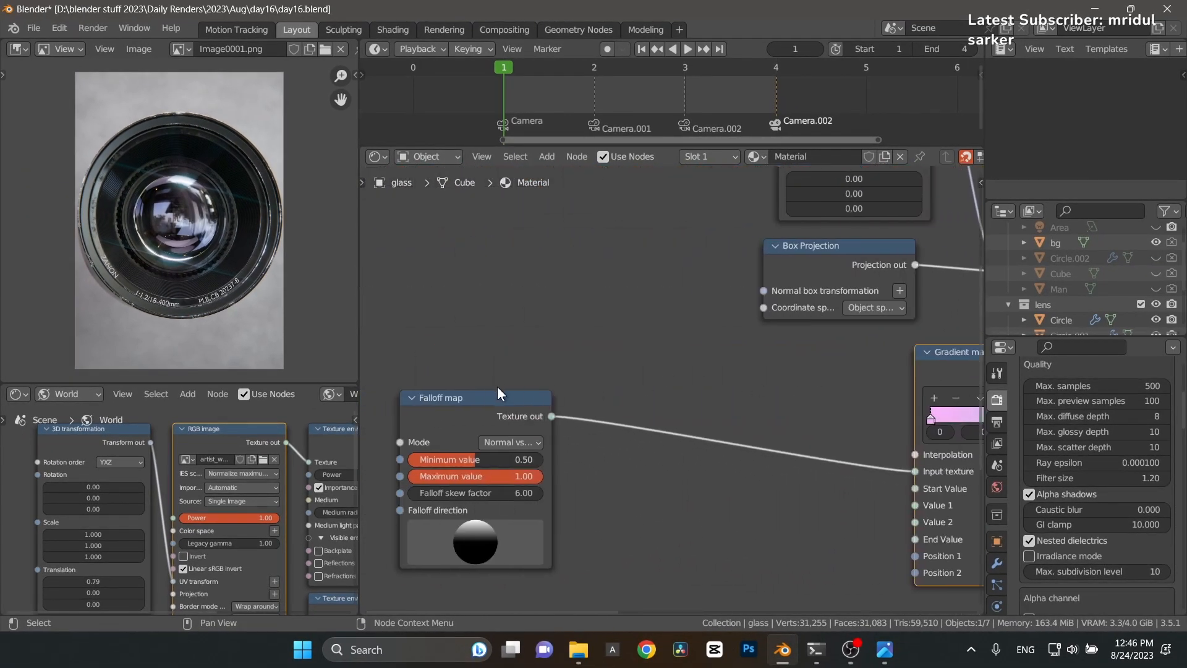
left_click_drag(497, 393, 799, 393)
middle_click_drag(674, 364, 551, 339)
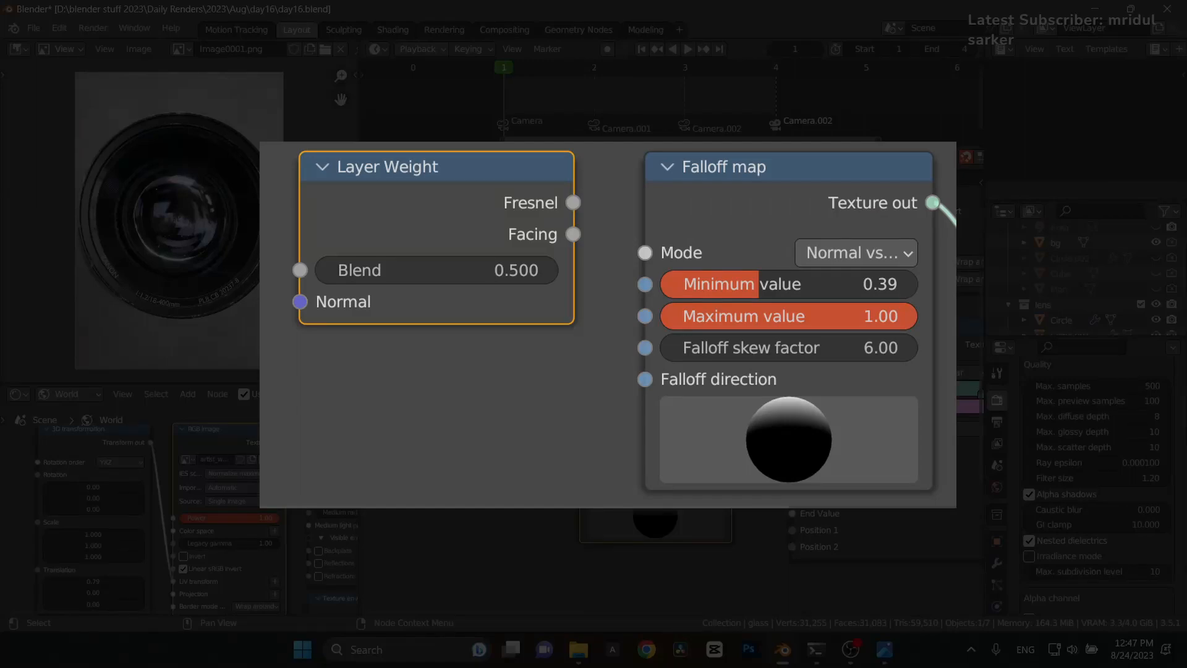
middle_click_drag(674, 365, 634, 358)
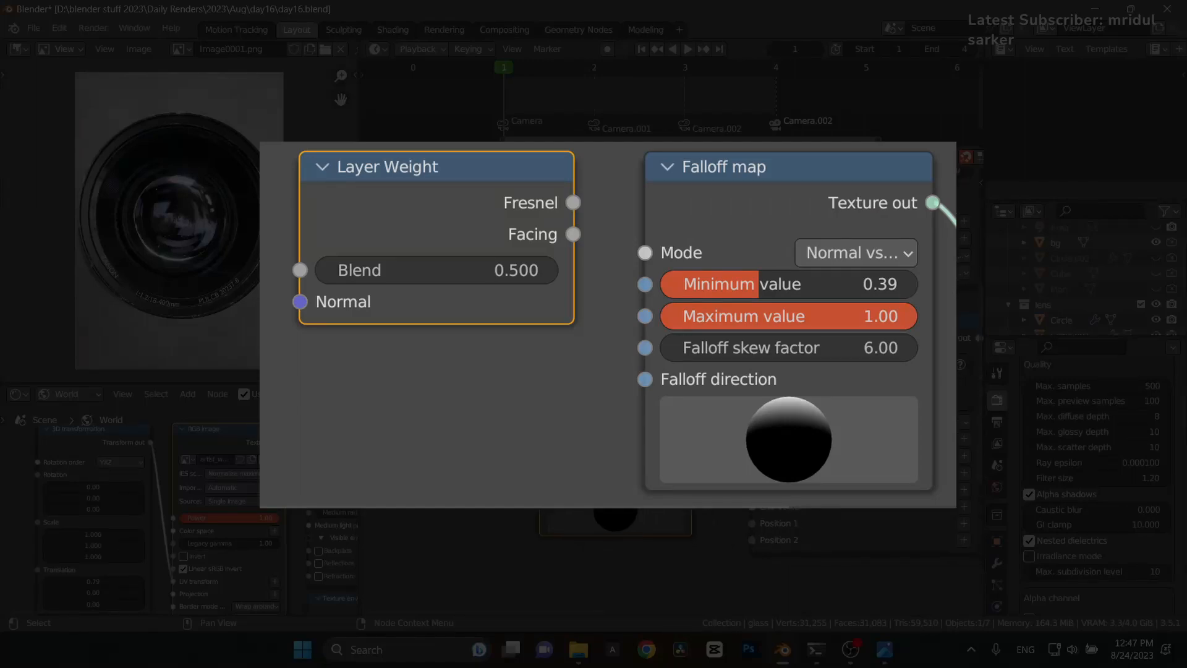
key("ctrl+s")
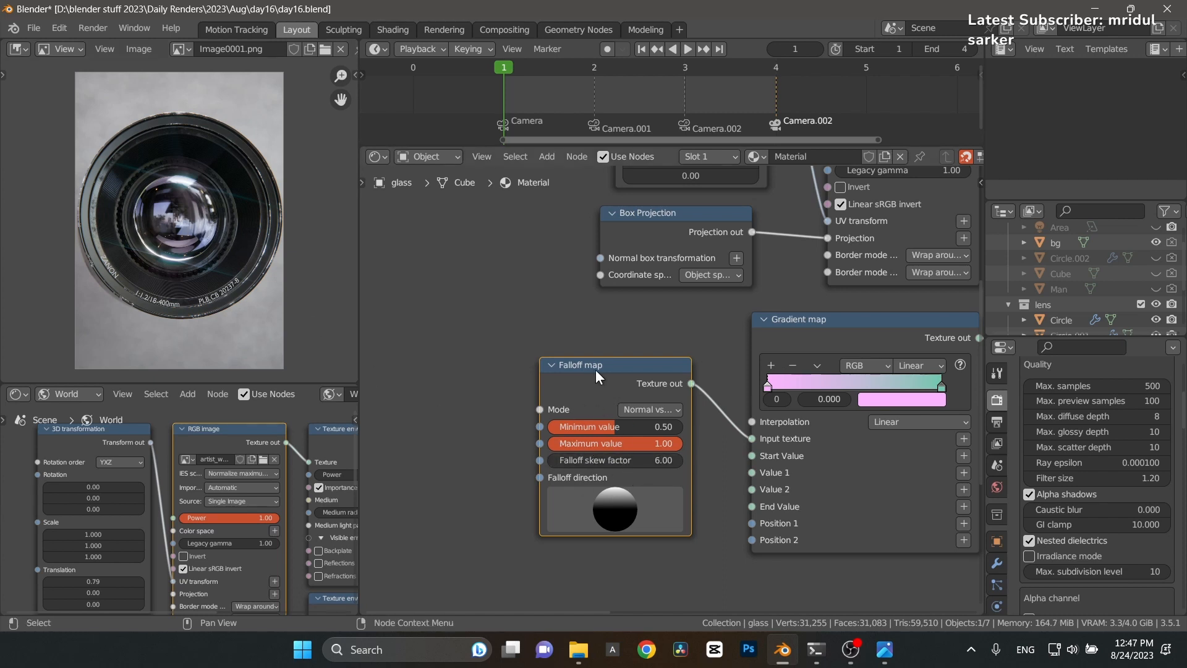
Step: Align the black-to-grey Gradient map node with the Grayscale image node beside it
middle_click_drag(695, 333, 616, 394)
scroll(573, 449, "down", 4)
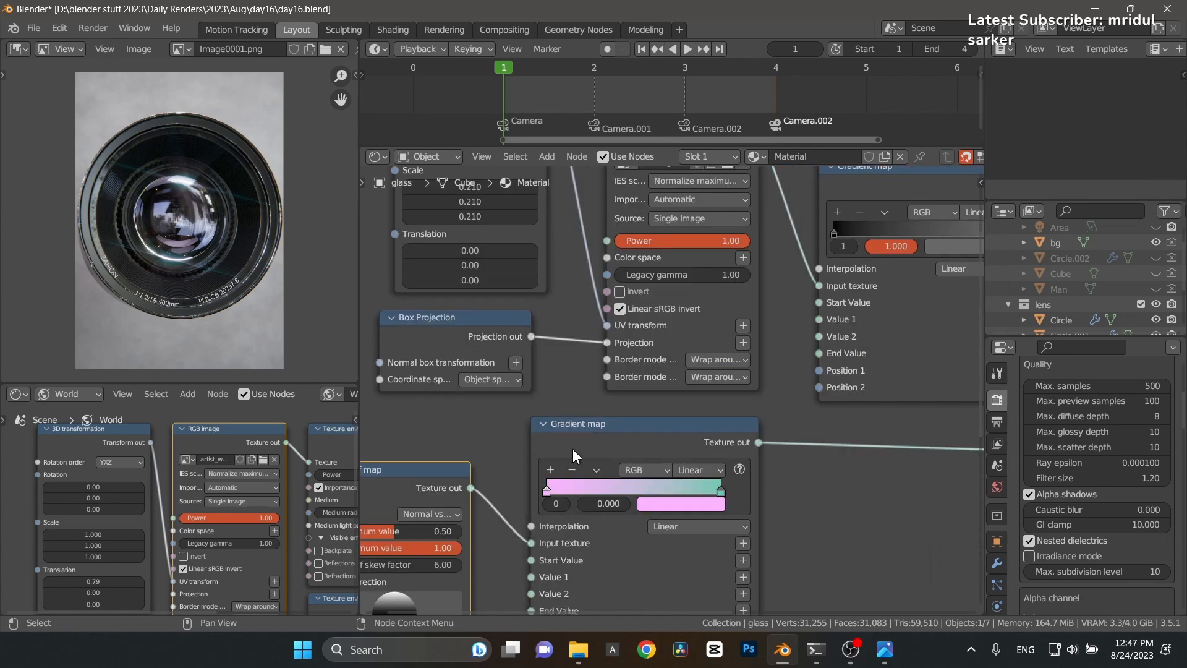
scroll(790, 403, "up", 3)
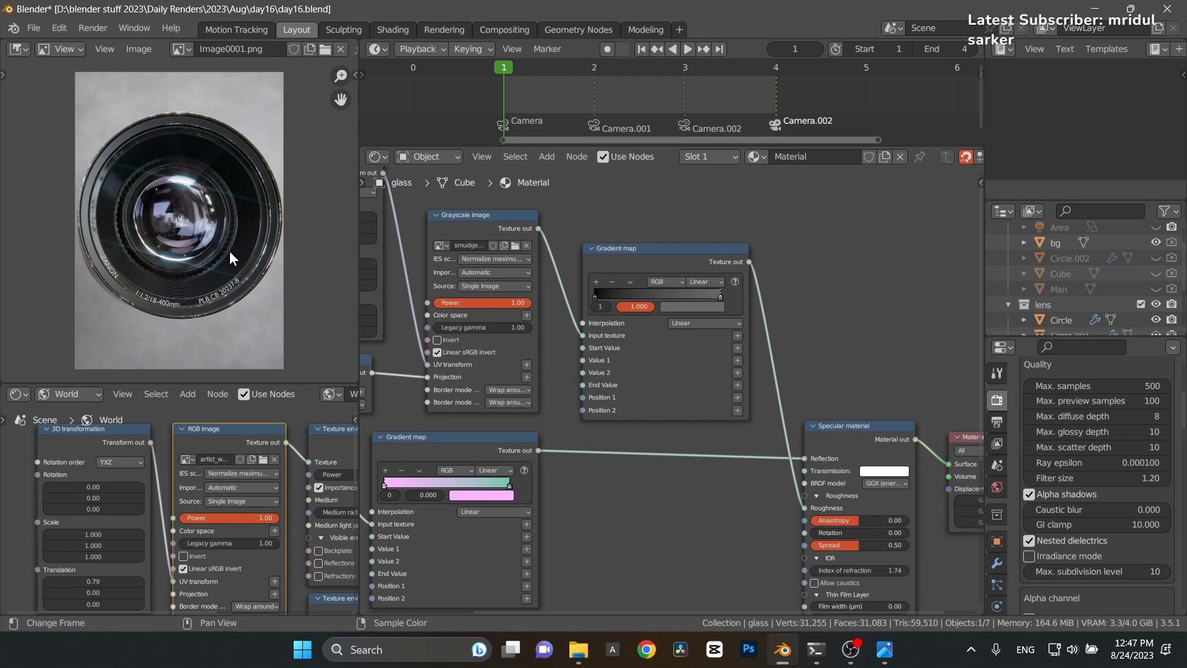
middle_click_drag(631, 219, 753, 271)
left_click_drag(770, 295, 767, 262)
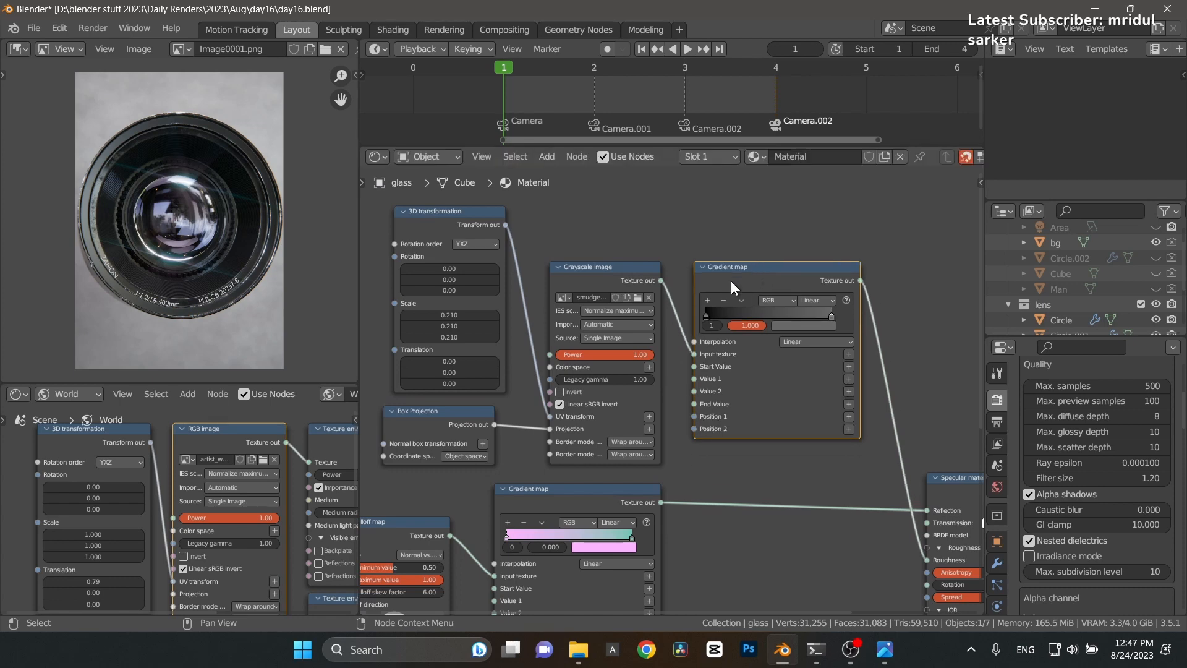
Step: Examine the smudge texture, Box Projection and gradient nodes driving the glass roughness, and inspect the glass in the rendered image
left_click(590, 282)
scroll(589, 280, "up", 2)
middle_click_drag(593, 279, 692, 289)
left_click(517, 444)
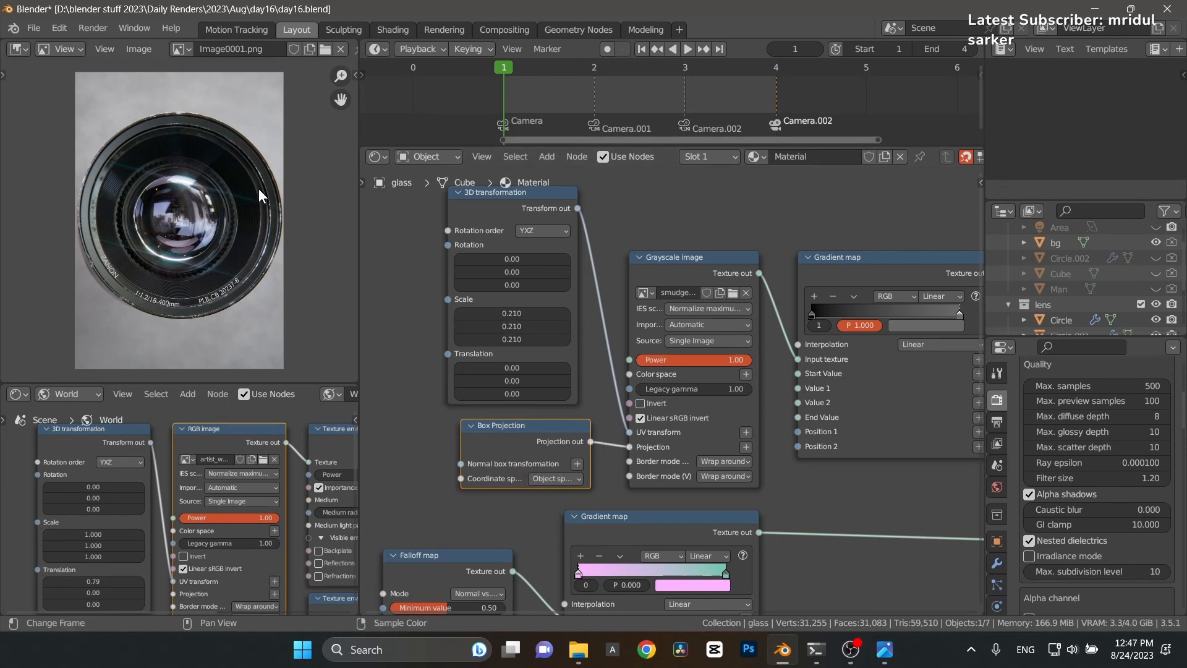
middle_click_drag(880, 498, 710, 478)
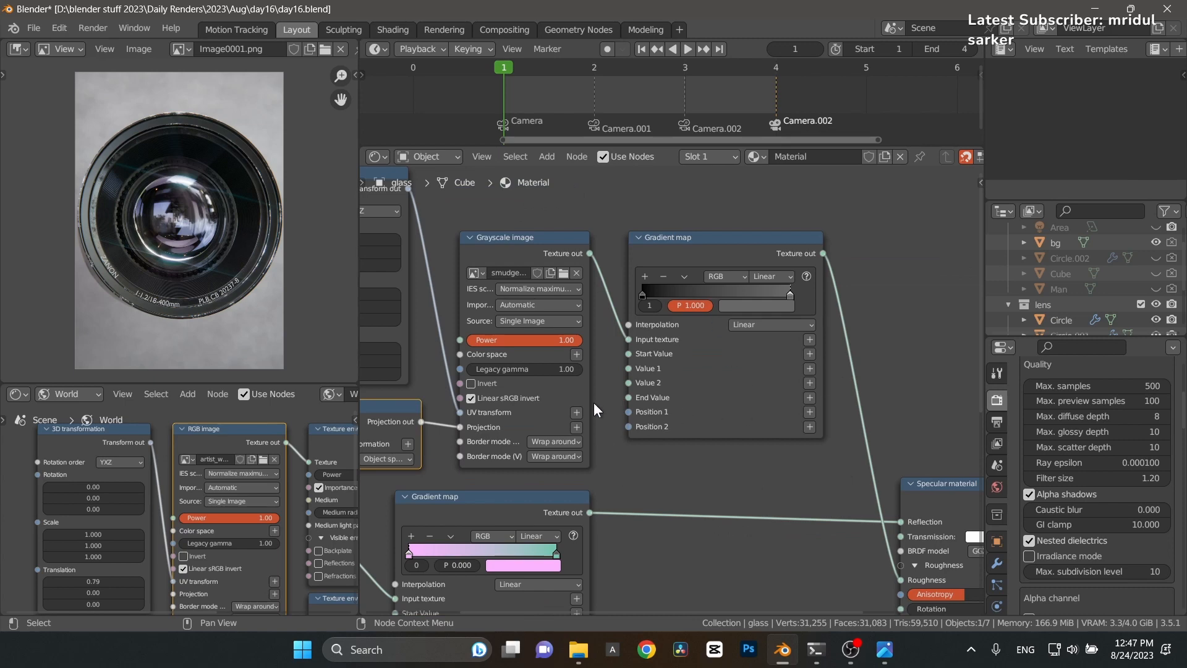
middle_click_drag(978, 413, 871, 399)
scroll(754, 362, "down", 4)
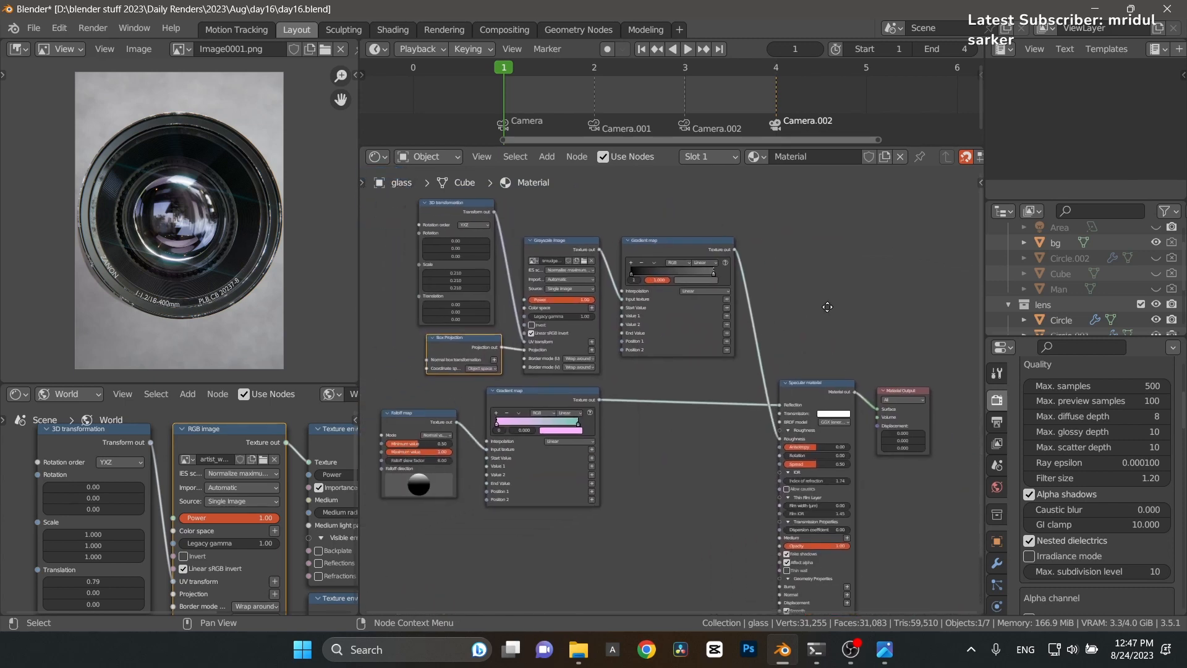
scroll(773, 432, "up", 5)
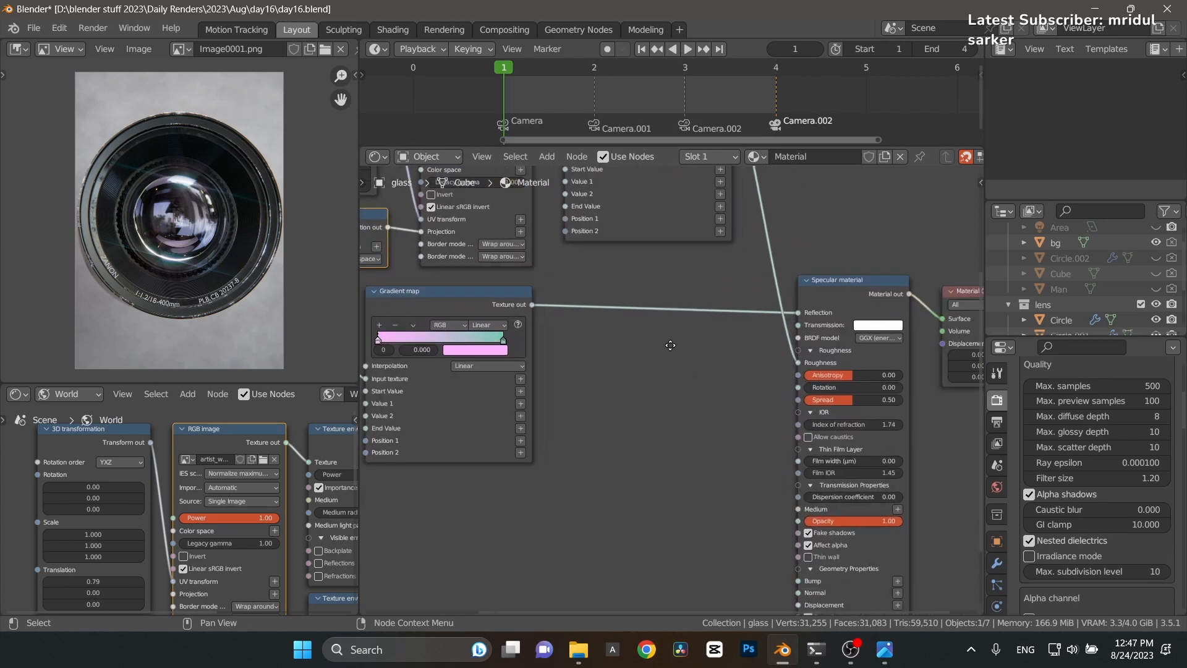
middle_click_drag(832, 358, 827, 381)
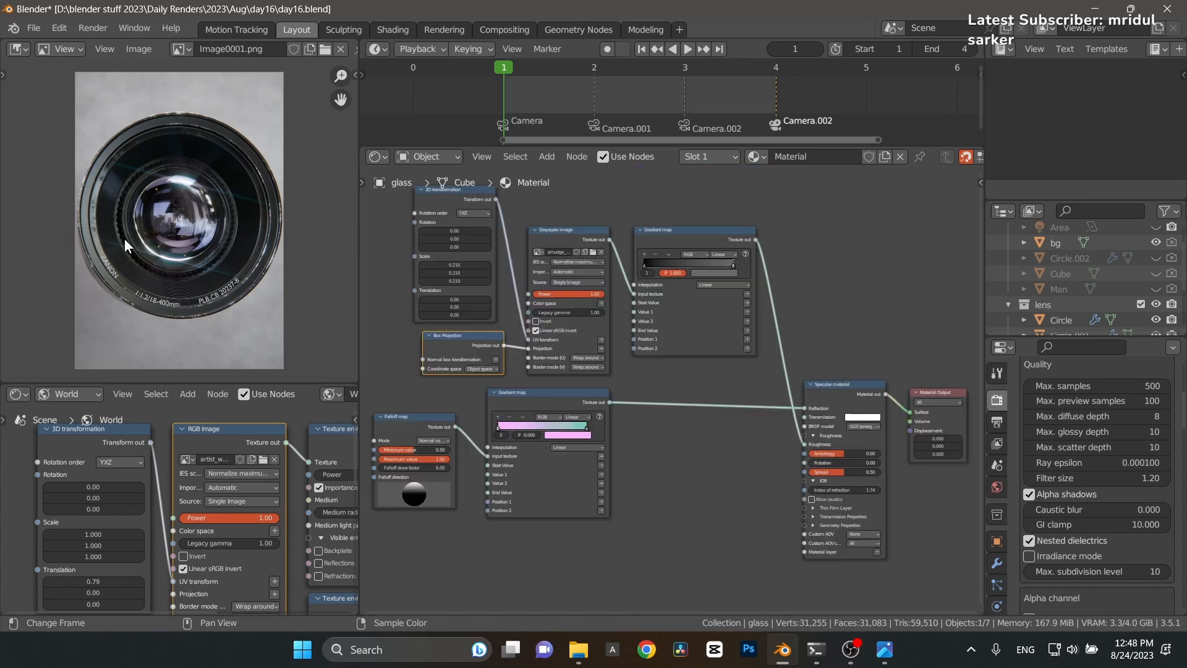
scroll(125, 238, "up", 3)
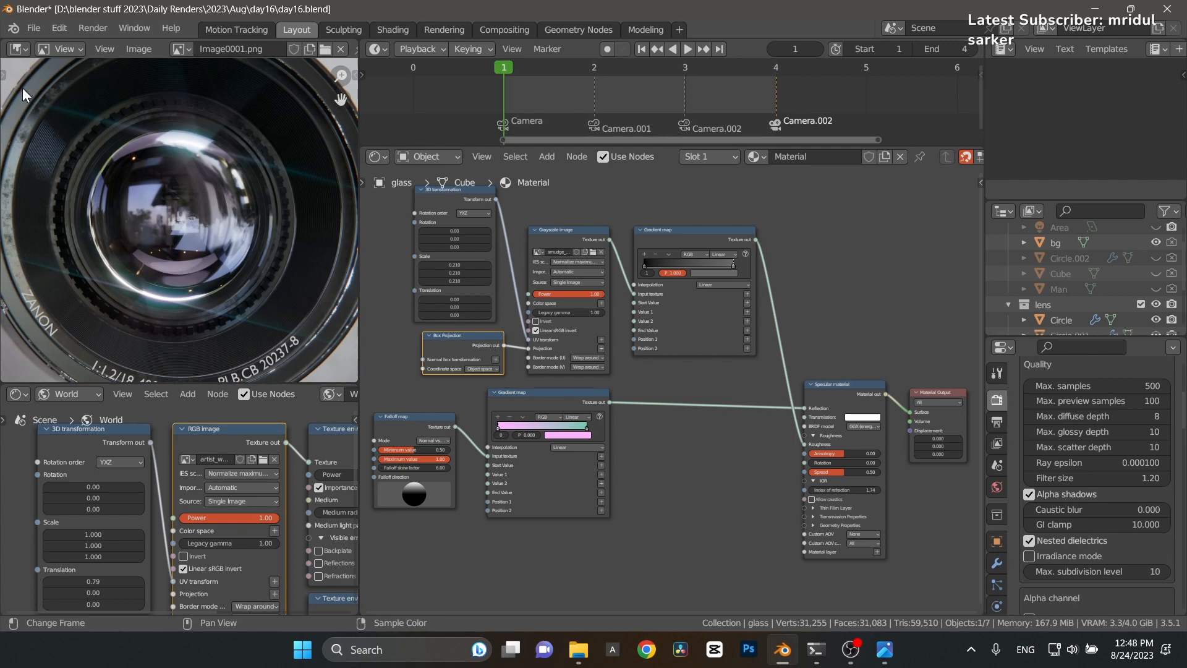
scroll(68, 280, "up", 3)
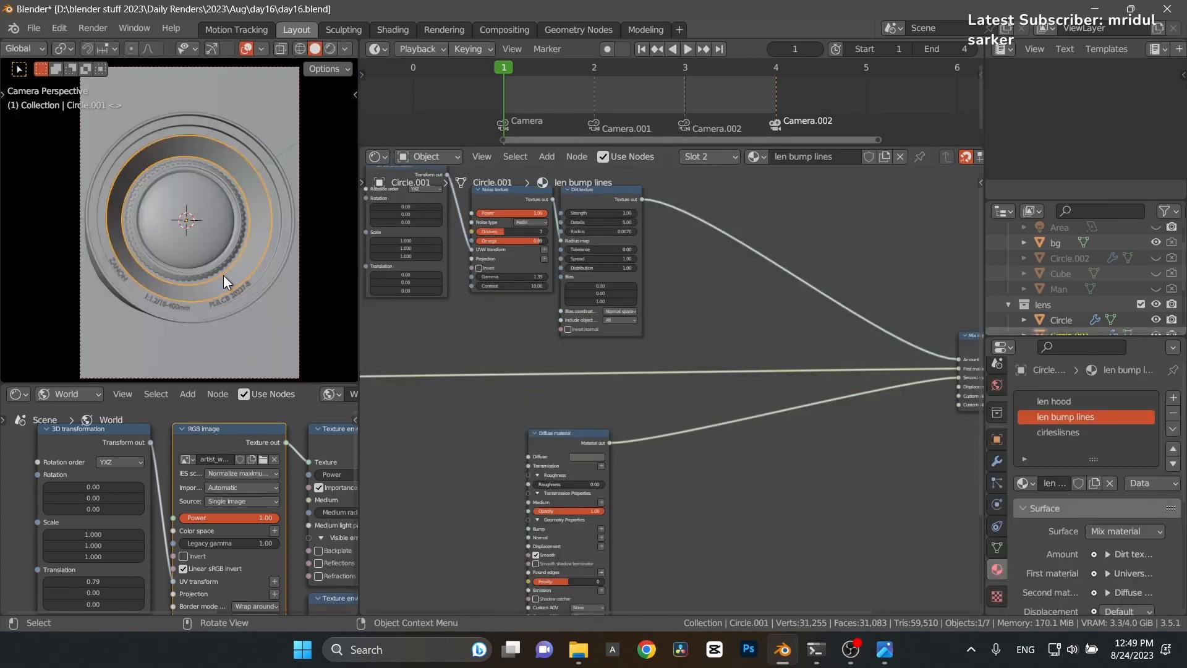
Step: Examine the len bump lines material's mix setup and the noise and sine wave textures feeding its Universal material
scroll(766, 408, "down", 2)
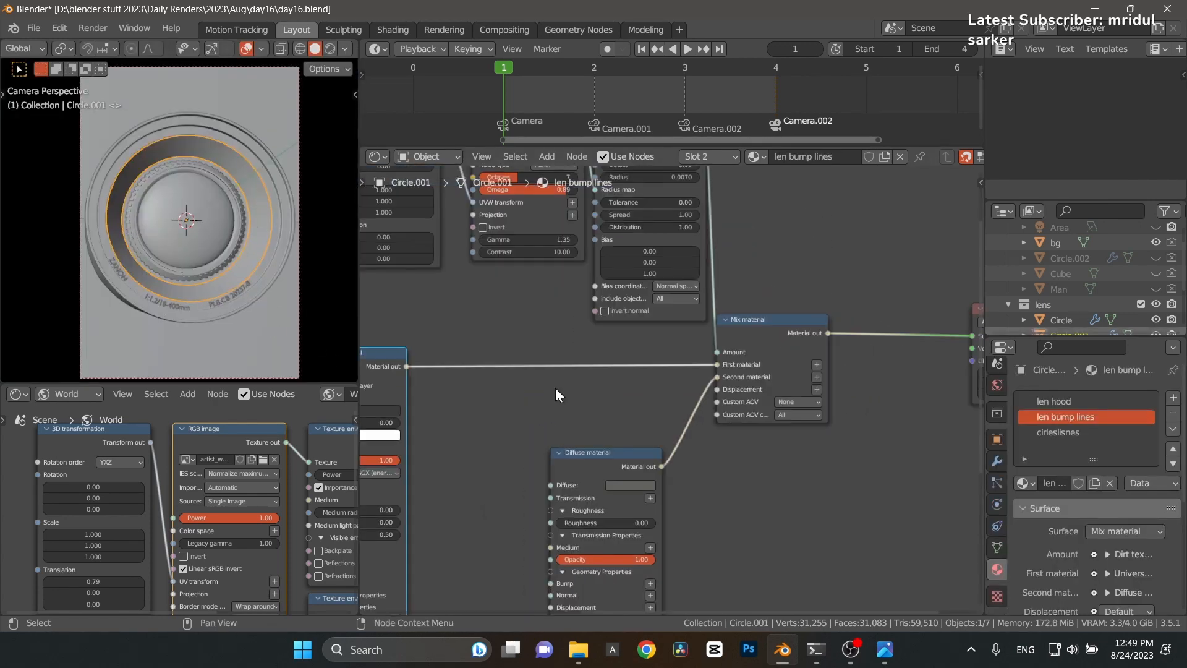
middle_click_drag(555, 389, 876, 349)
middle_click_drag(496, 295, 552, 200)
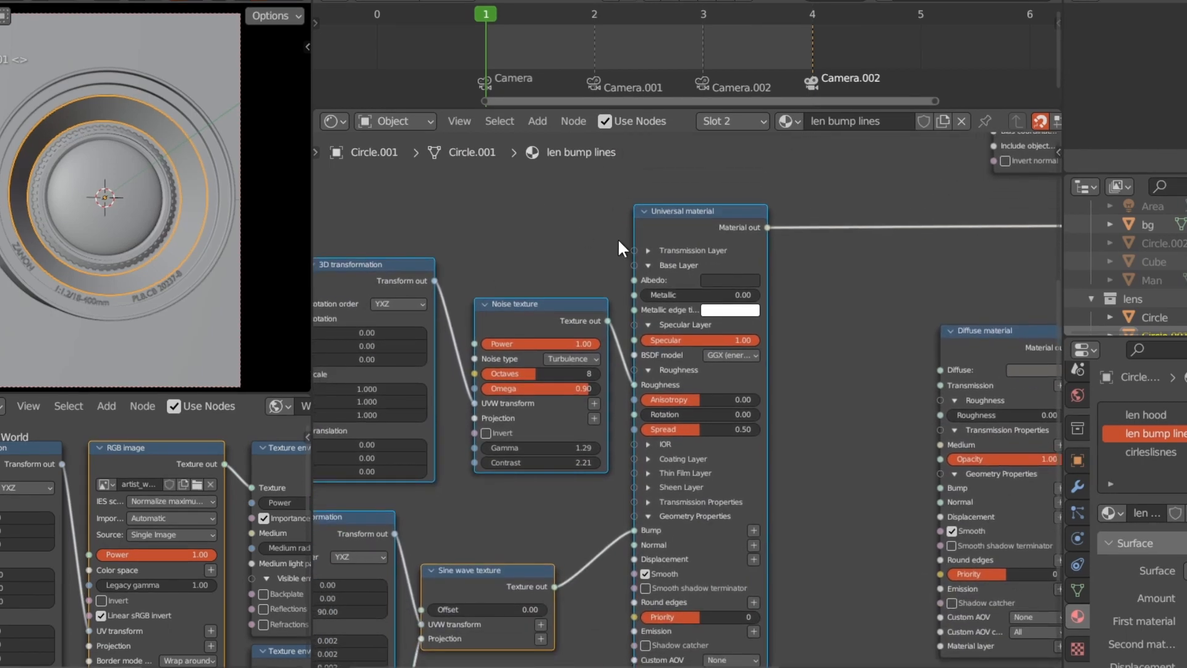
middle_click_drag(572, 244, 599, 227)
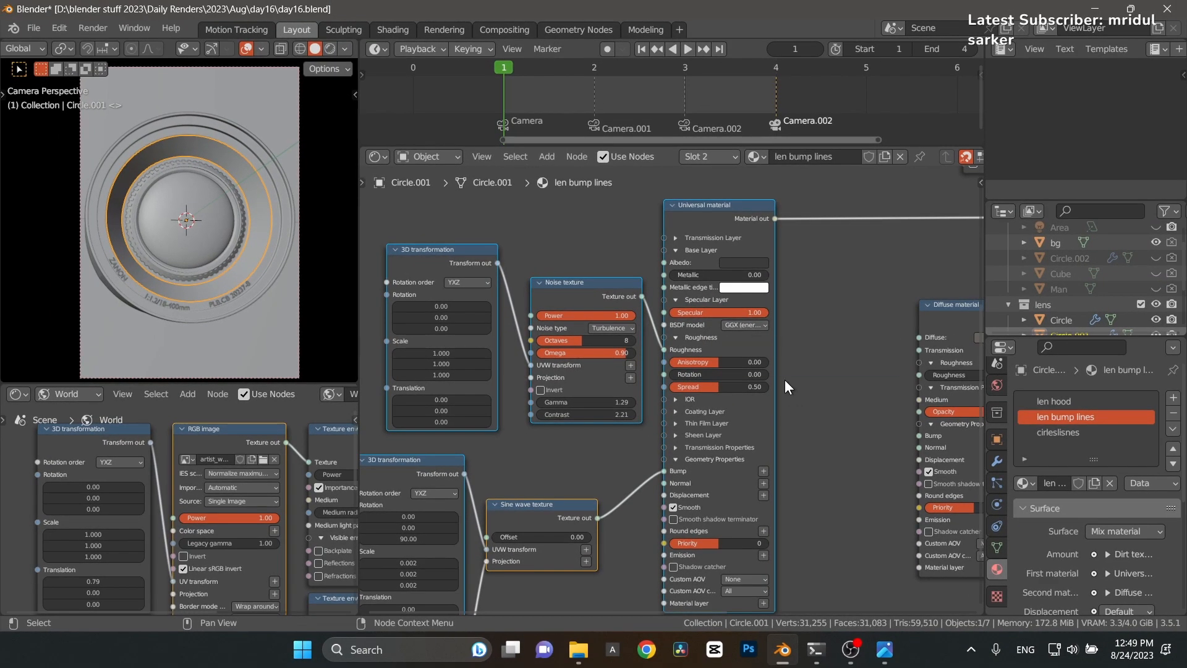
middle_click_drag(755, 414, 756, 326)
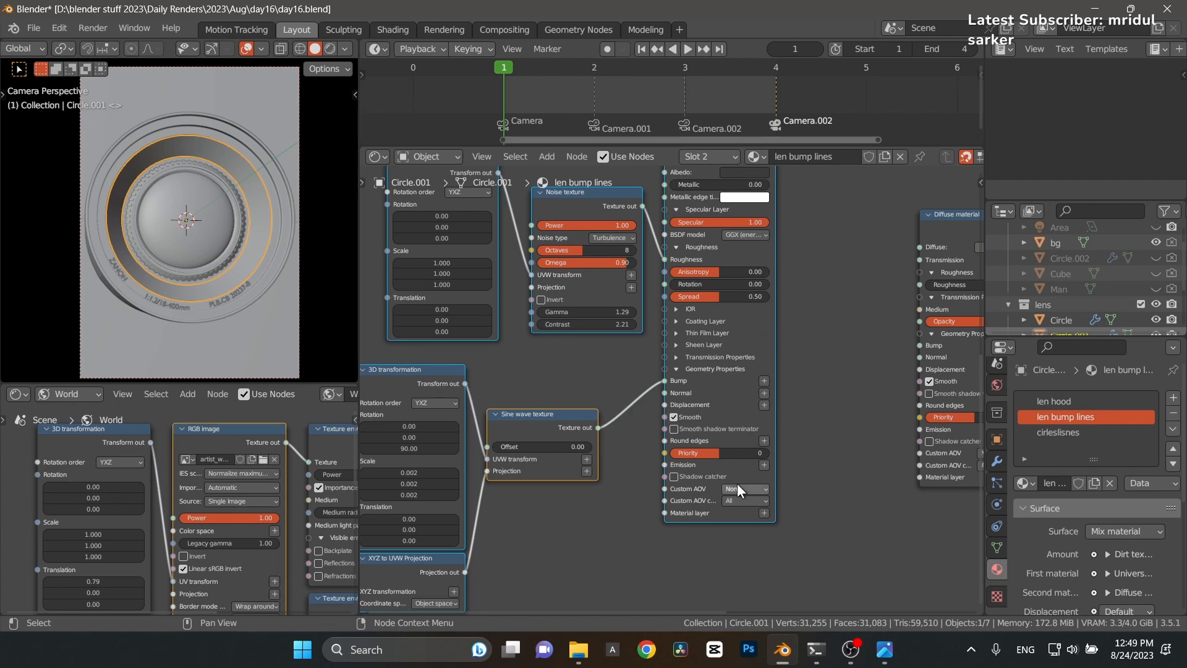
Step: Examine the noise texture driving the roughness of the len bump lines material and the matching inner ring in the rendered image
middle_click_drag(605, 357, 718, 464)
scroll(621, 401, "up", 4)
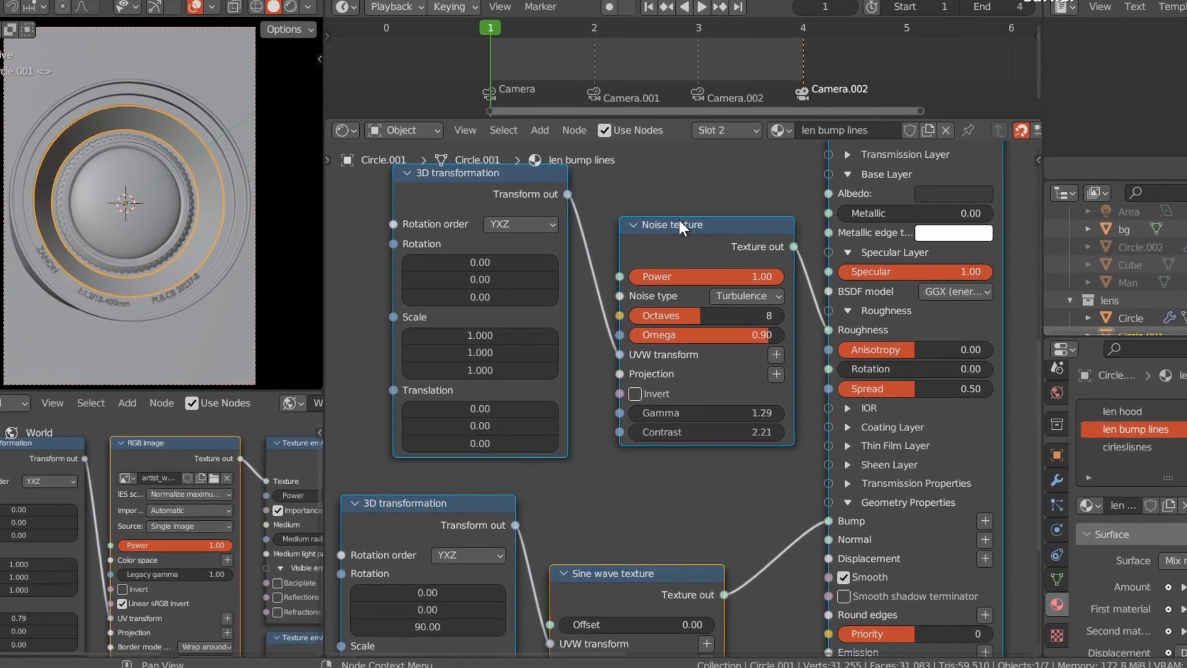
left_click(670, 236)
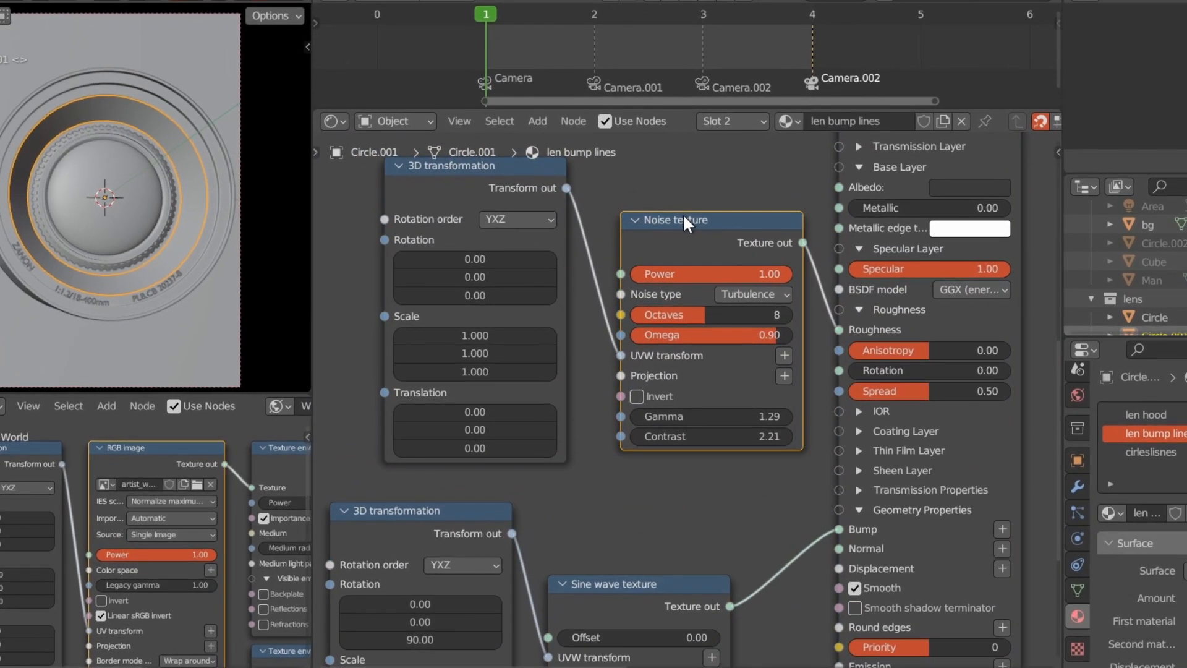
middle_click_drag(228, 248, 243, 223)
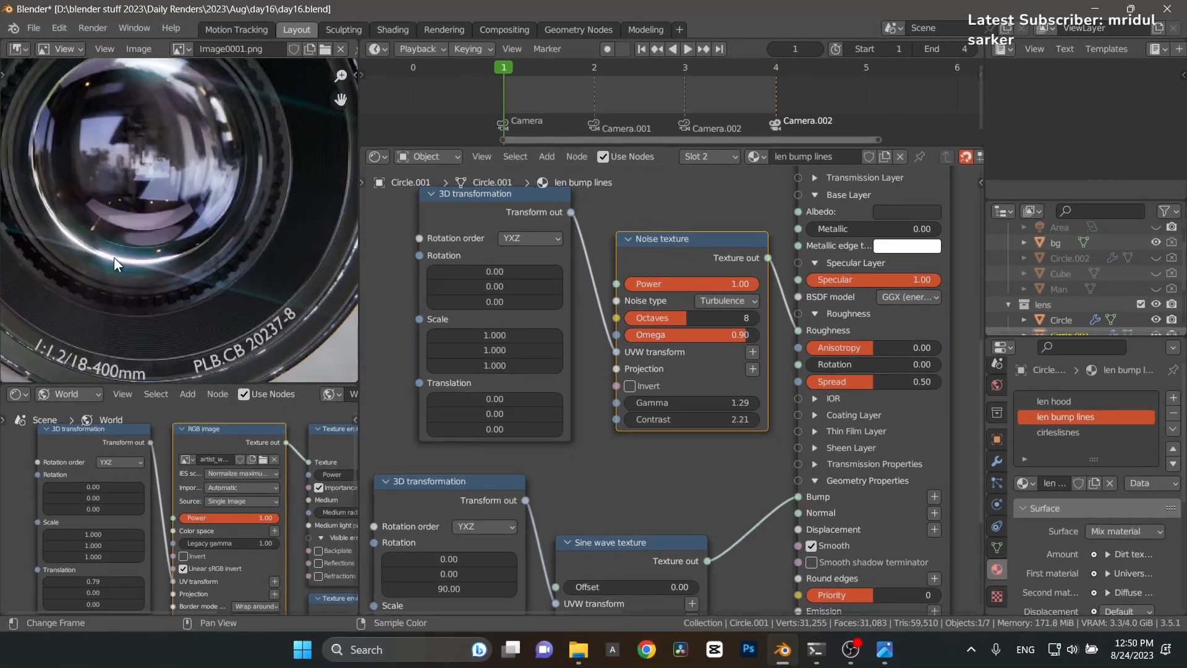
scroll(106, 290, "up", 1)
scroll(703, 480, "up", 2)
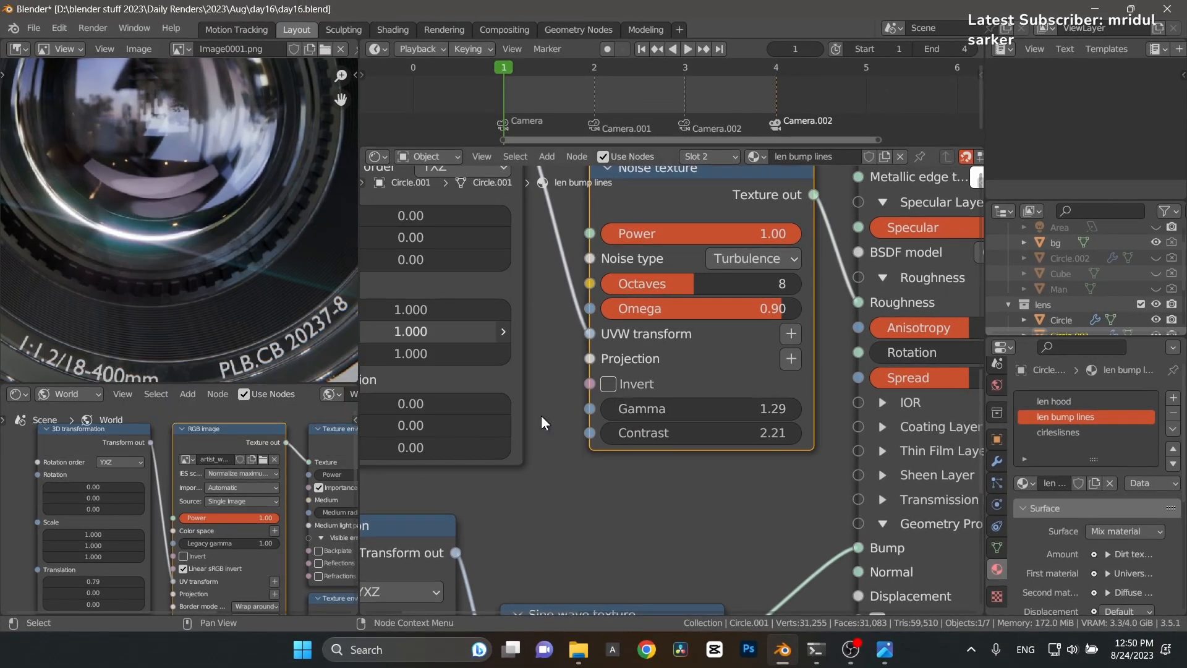
Step: Examine the sine wave texture and 3D transformation feeding the bump, and inspect the fine concentric ring lines in the rendered image
middle_click_drag(607, 542, 742, 245)
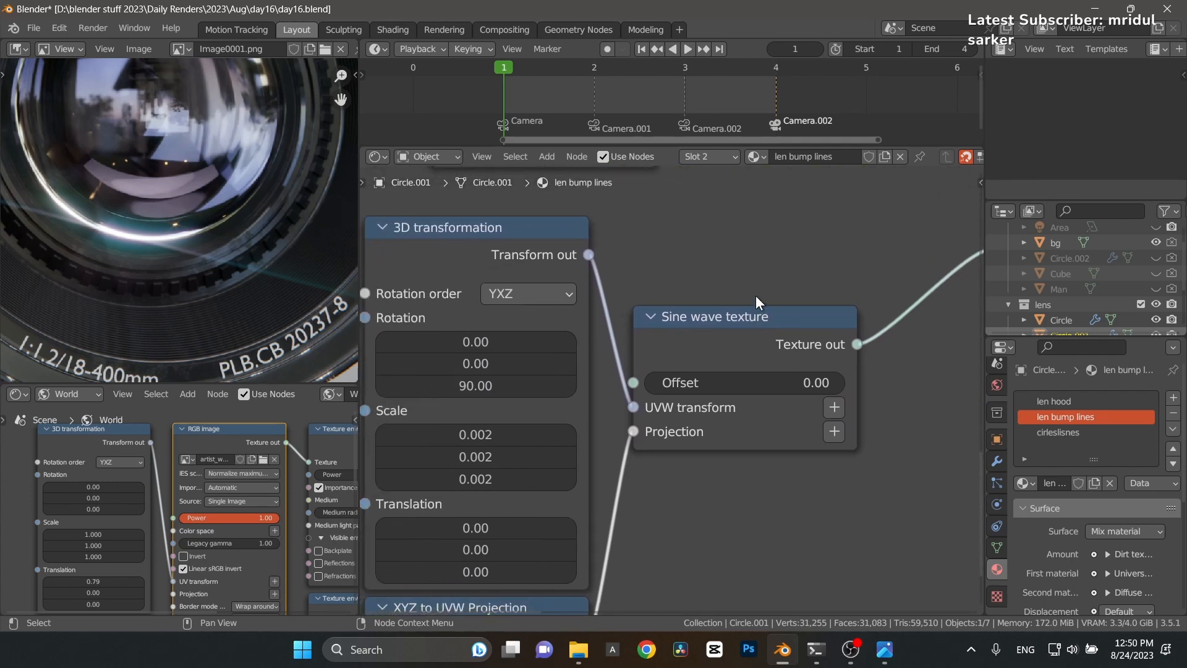
scroll(761, 300, "down", 2)
middle_click_drag(776, 288, 760, 292)
middle_click_drag(210, 307, 154, 272)
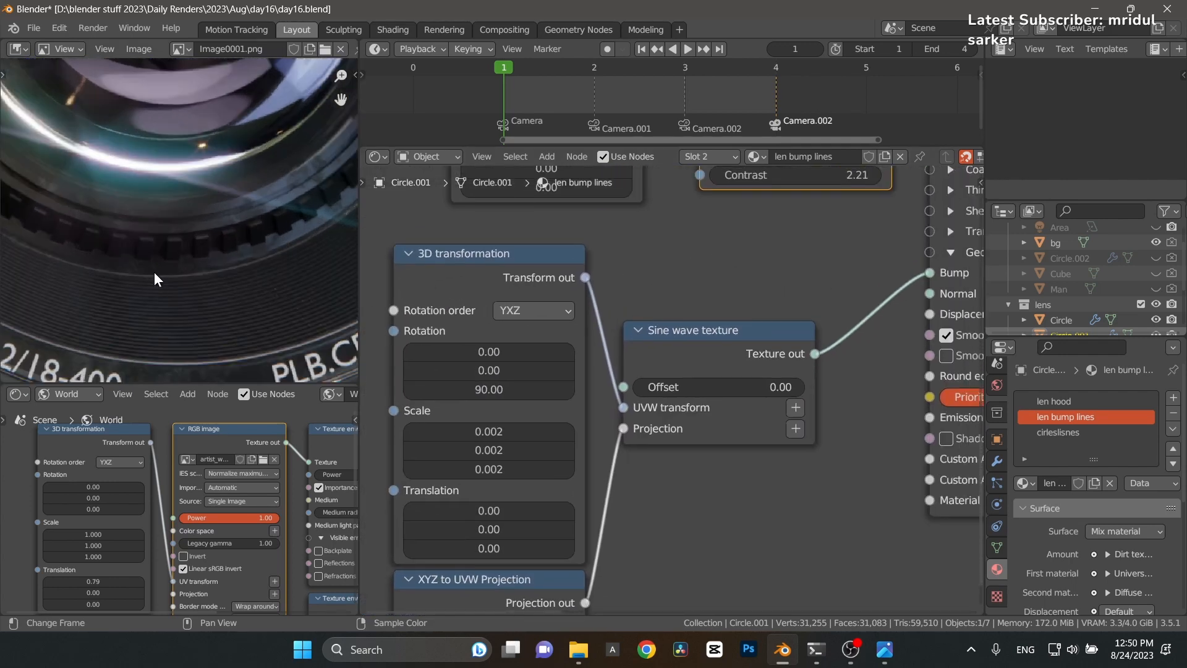
scroll(196, 231, "up", 2)
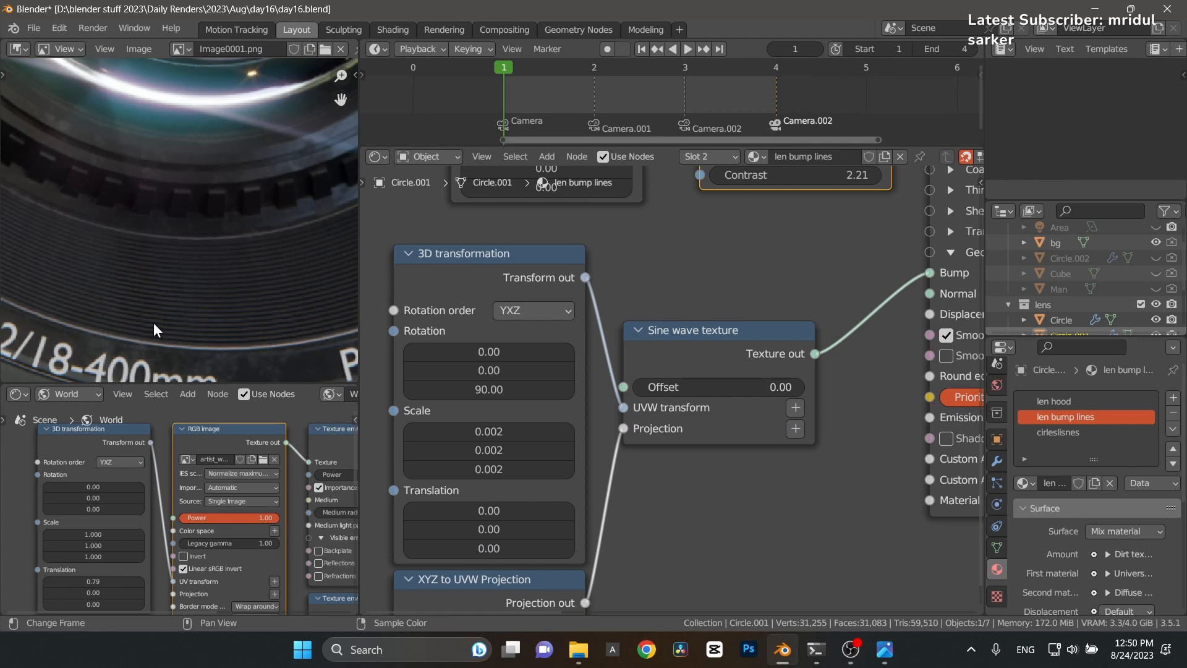
middle_click_drag(125, 291, 241, 279)
middle_click_drag(167, 282, 194, 307)
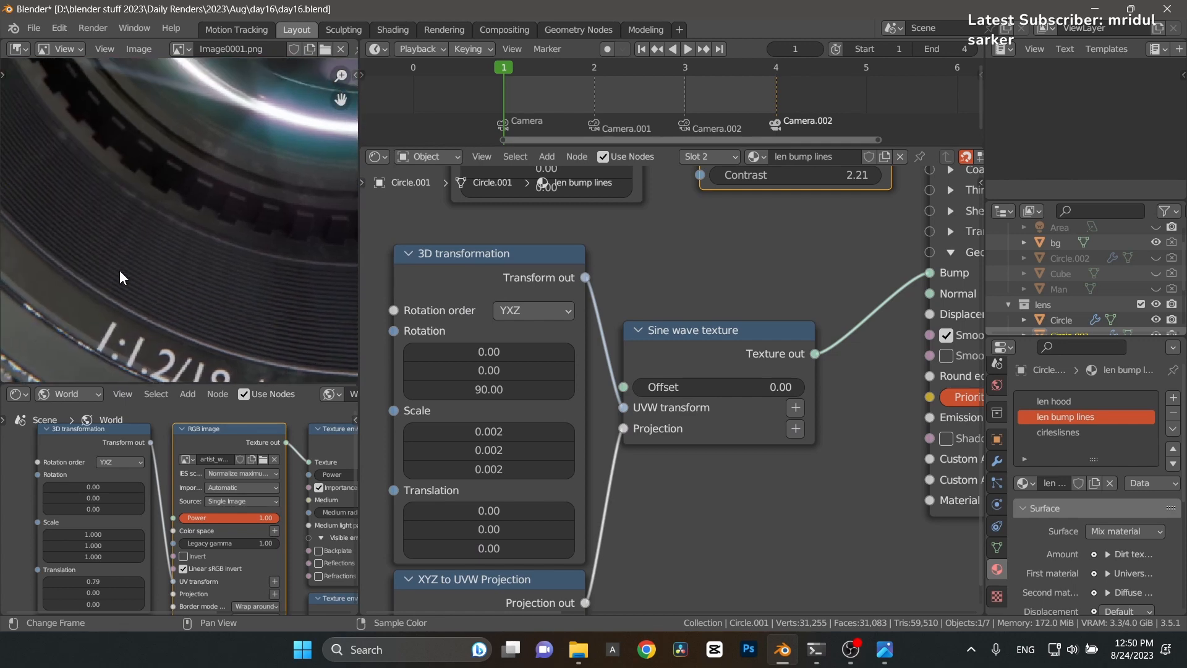
middle_click_drag(116, 267, 166, 277)
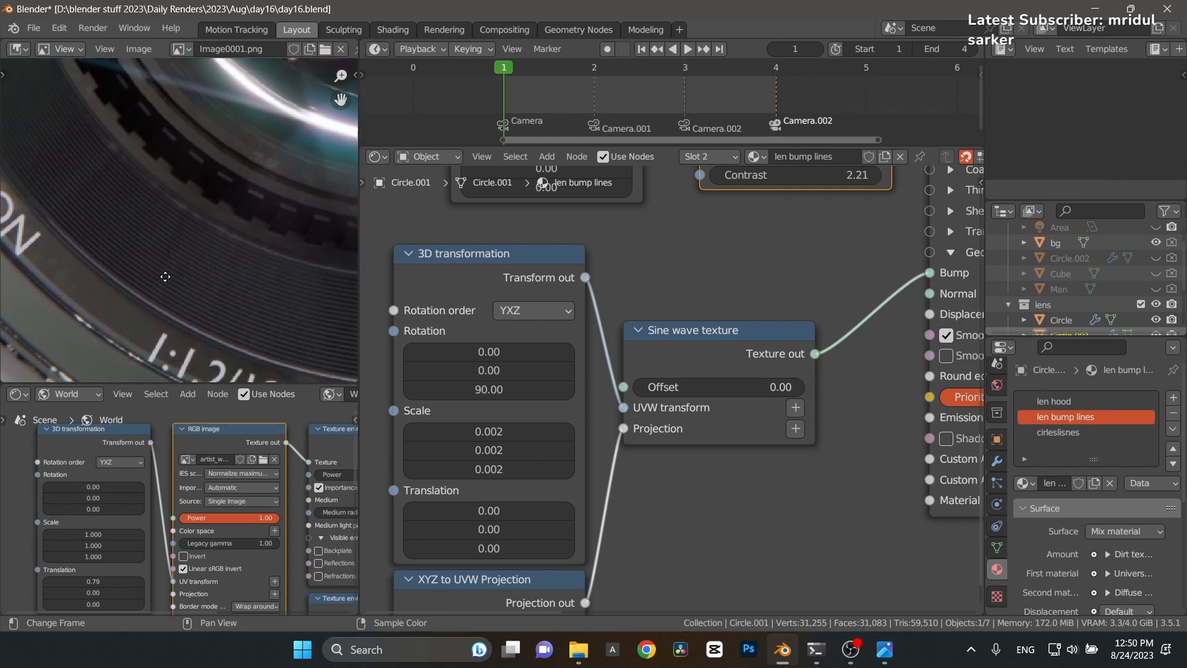
middle_click_drag(700, 512, 727, 512)
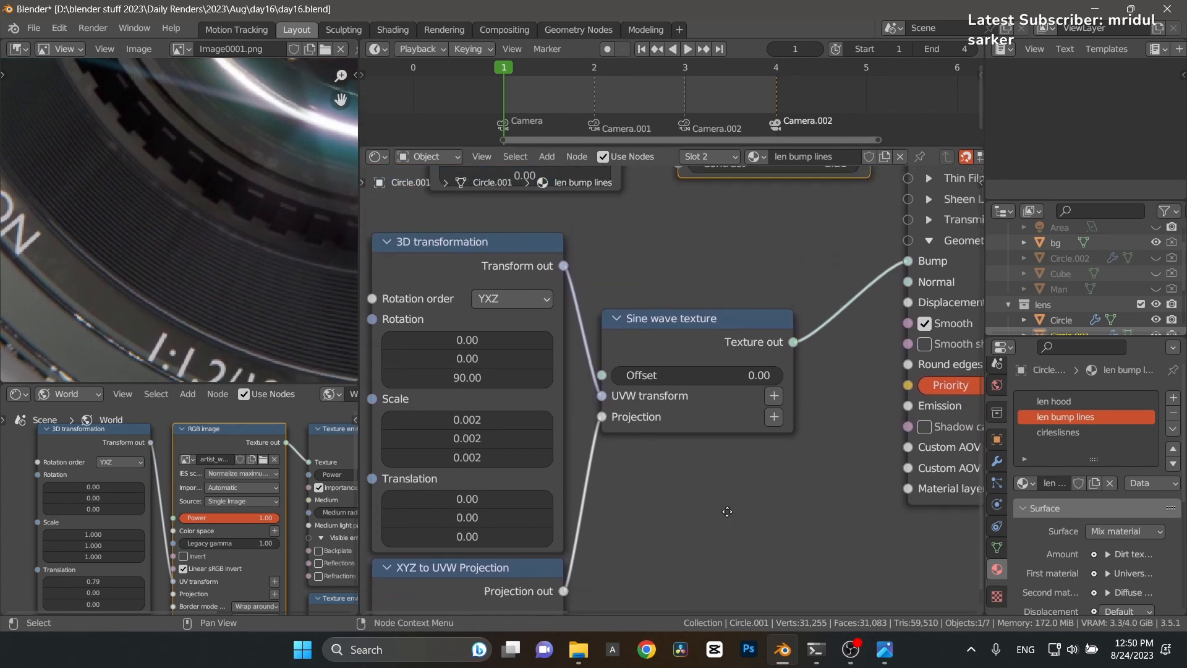
left_click(658, 333)
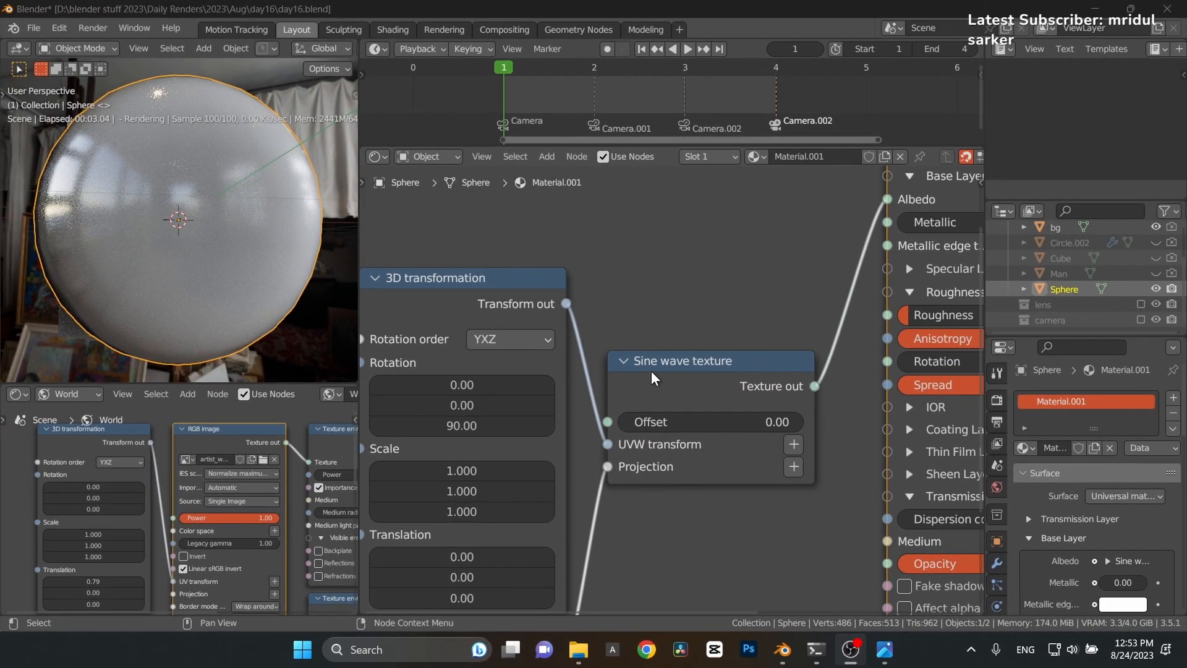
Step: Set the 3D transformation scale of the test sphere's sine wave texture to 0.020 on all axes
middle_click_drag(732, 321, 664, 362)
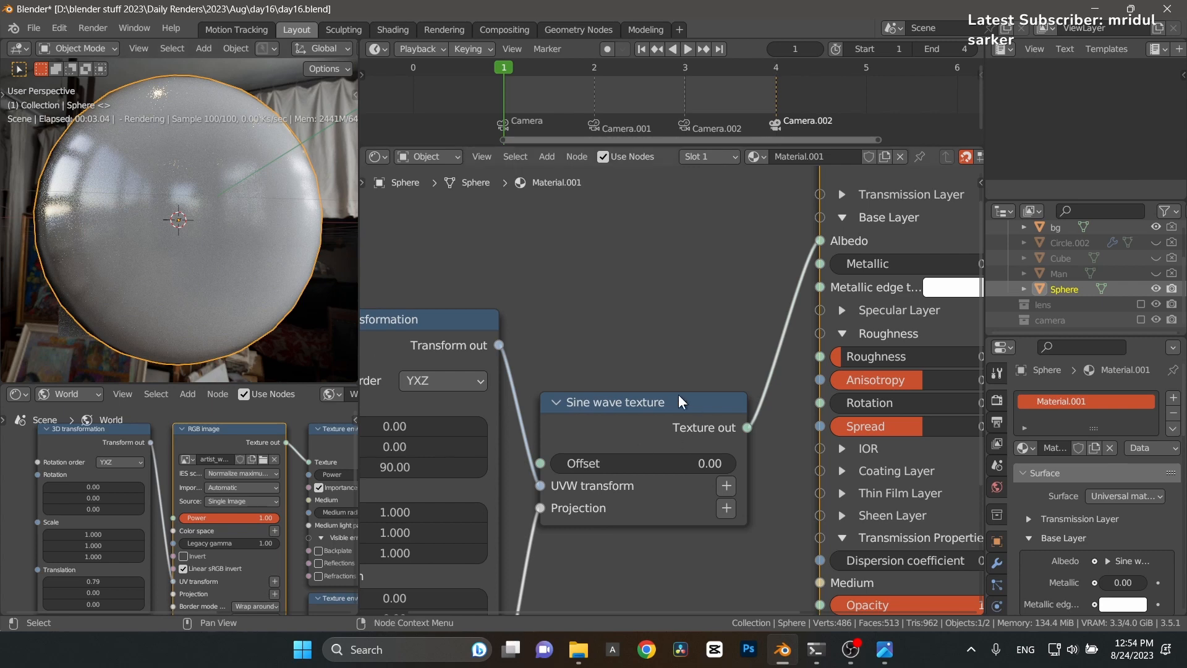
middle_click_drag(678, 395, 706, 313)
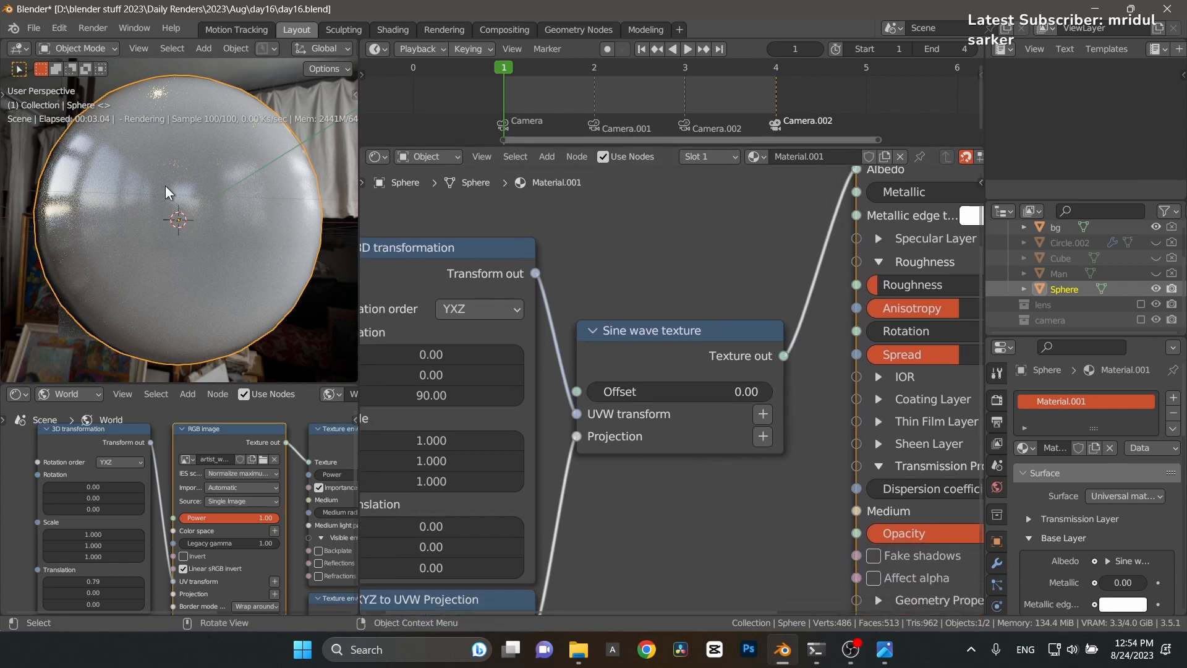
middle_click_drag(432, 427, 502, 318)
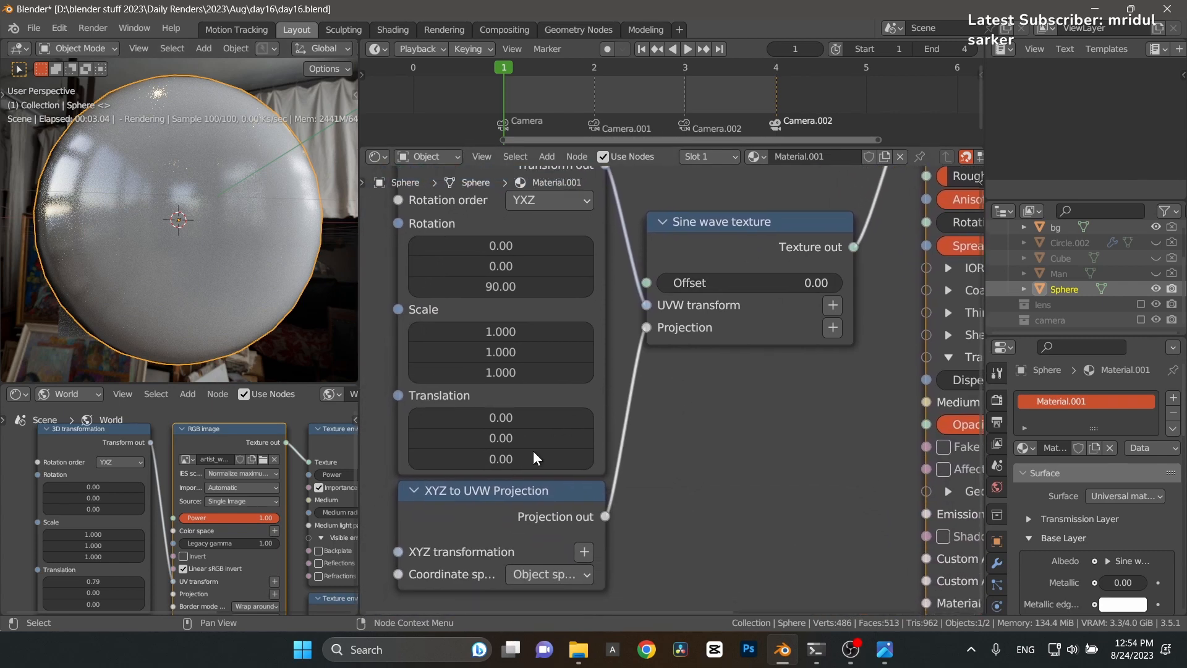
left_click(435, 523)
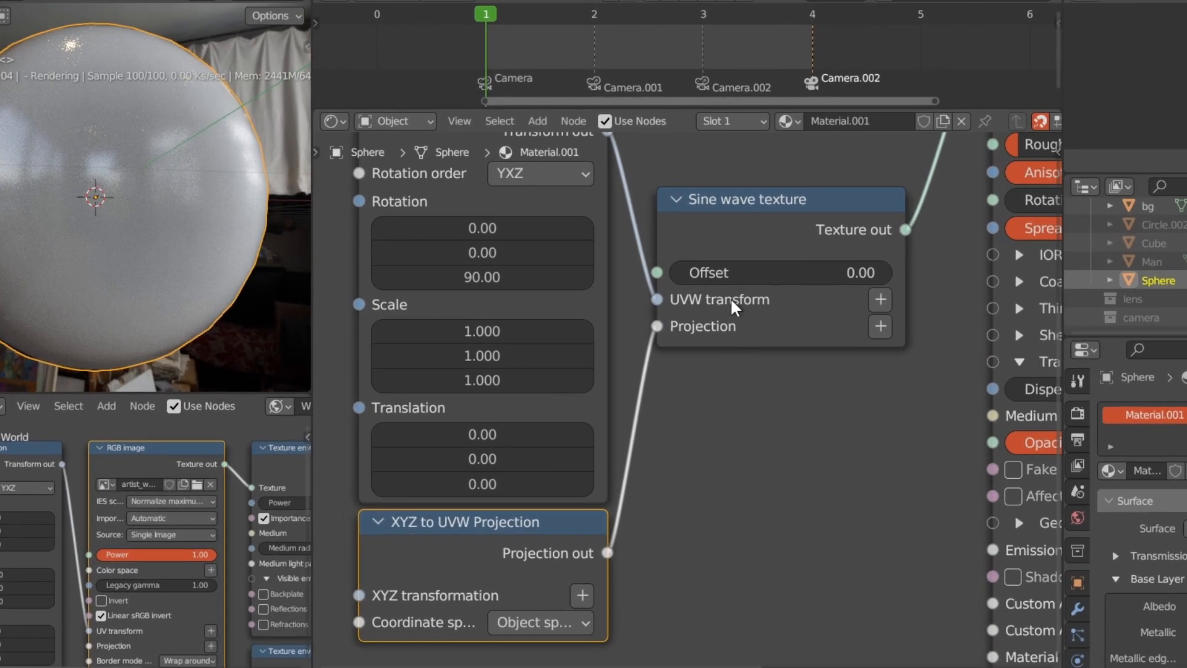
left_click_drag(447, 331, 358, 380)
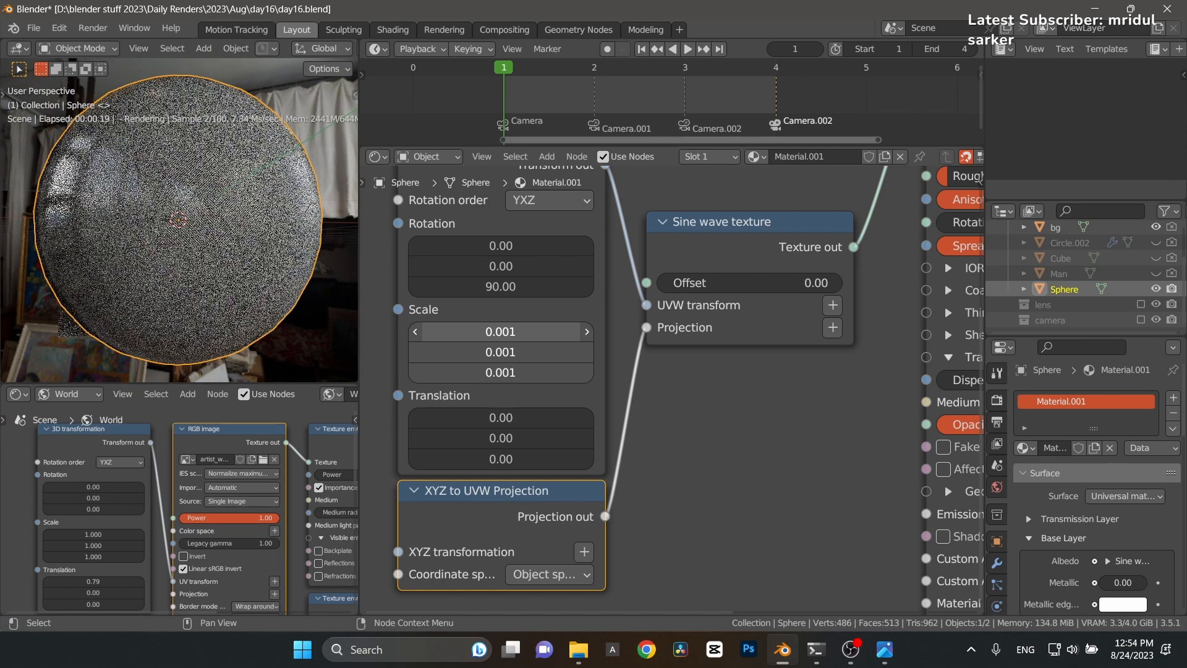
left_click_drag(500, 331, 502, 331)
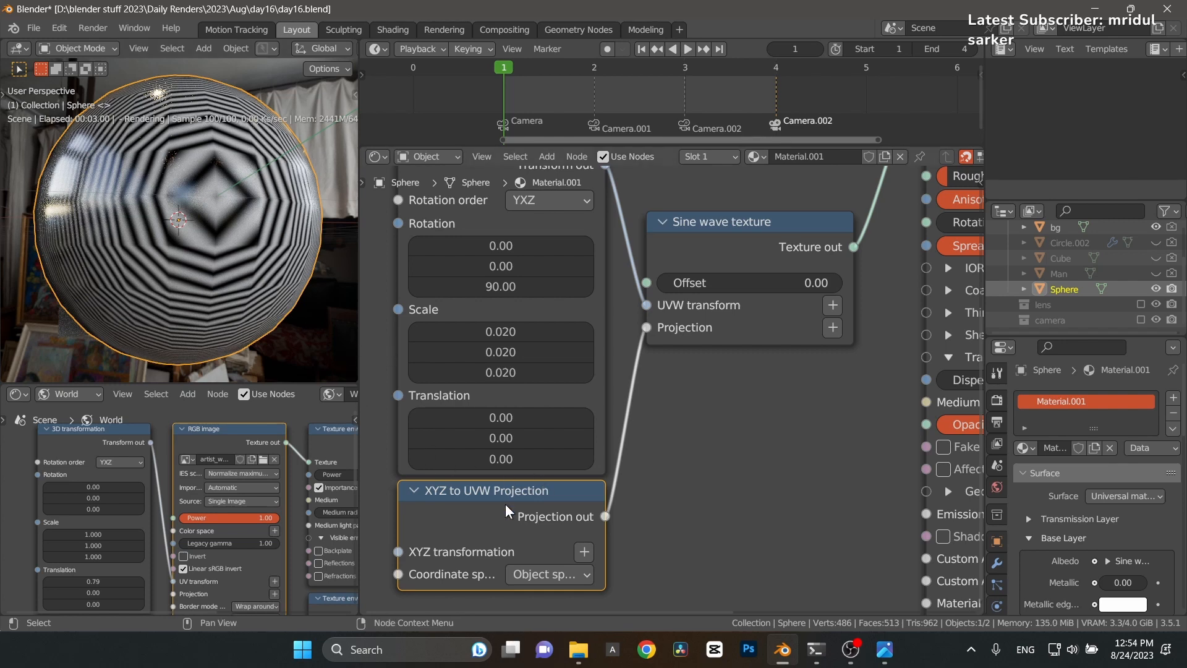
Step: Move the XYZ to UVW Projection node away from the 3D transformation node and disconnect it from the sine wave texture's Projection input
left_click_drag(506, 504, 696, 523)
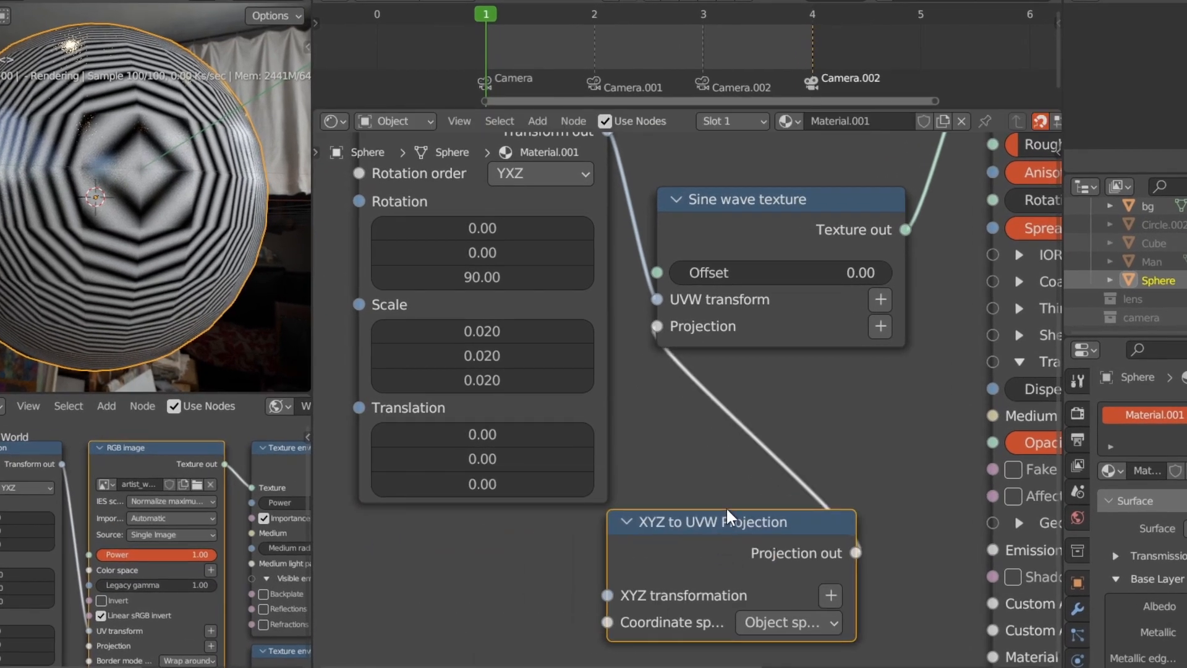
right_click_drag(805, 431, 699, 428, "shift")
key("q")
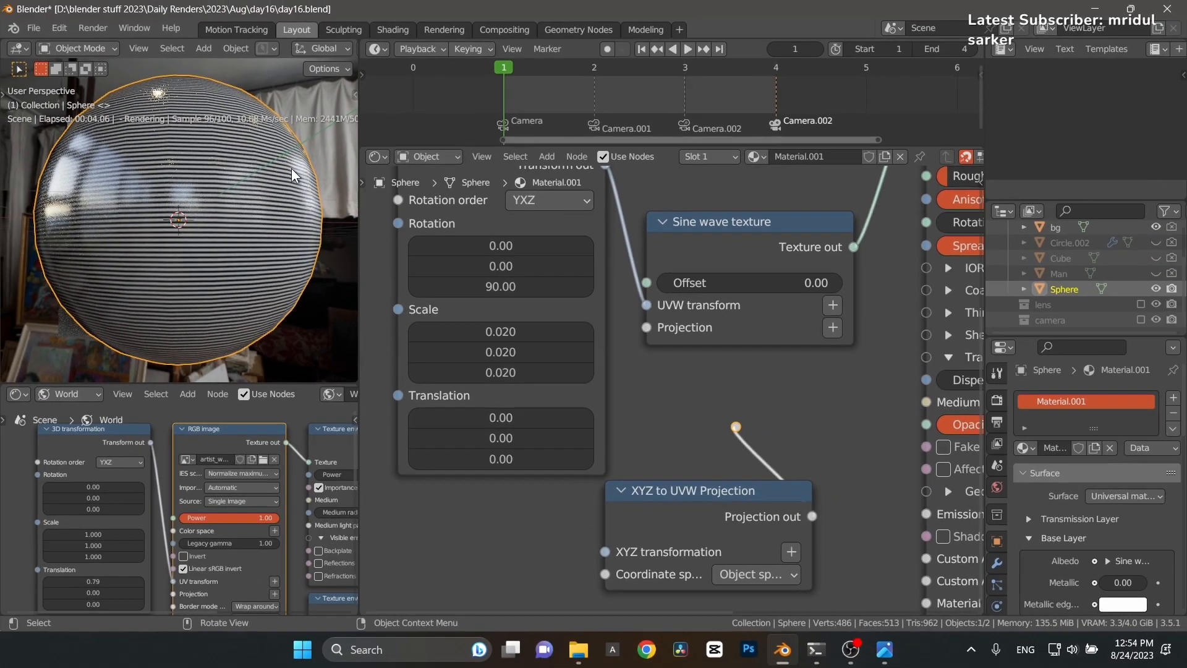
scroll(517, 407, "up", 2)
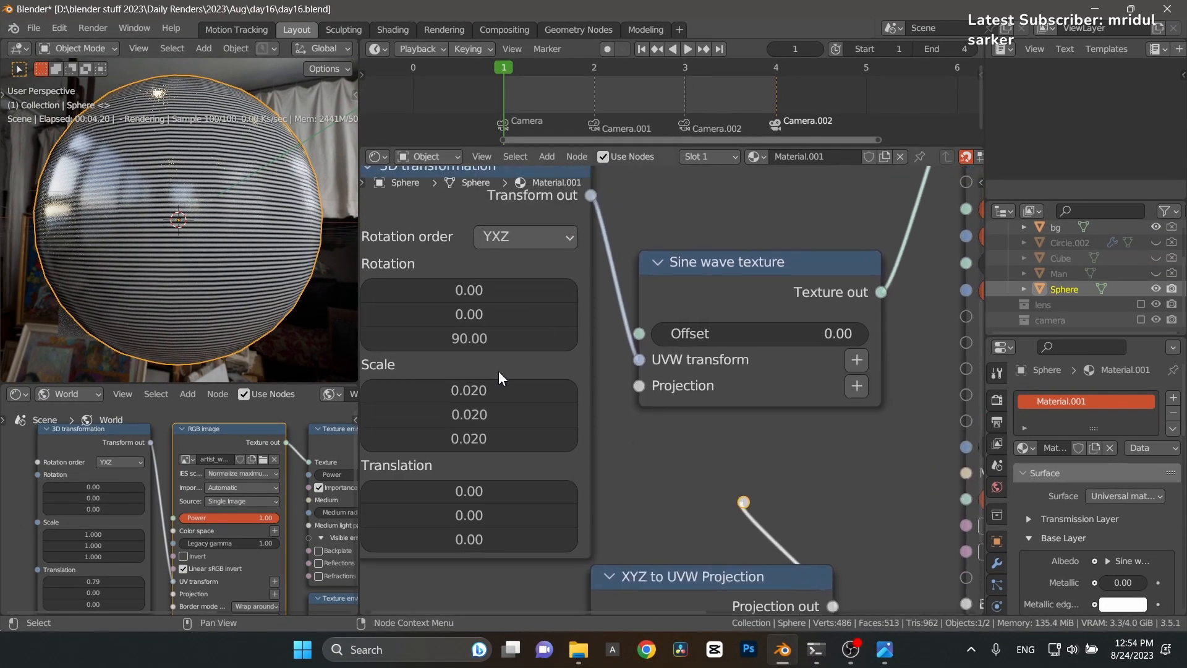
scroll(146, 221, "up", 2)
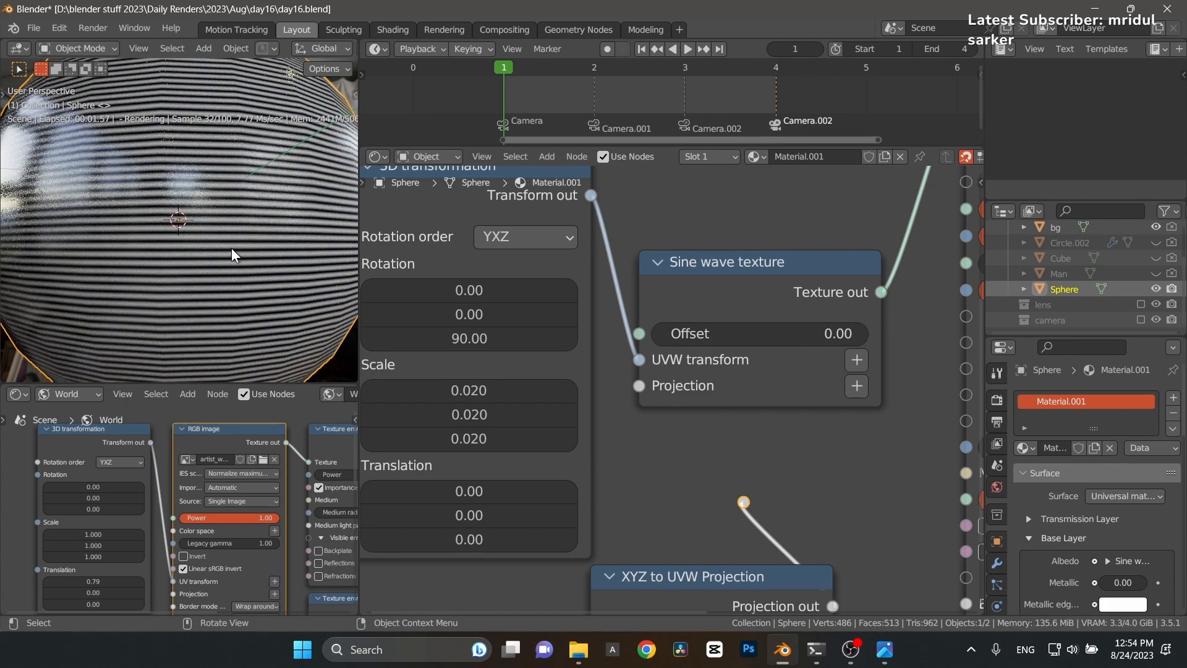
scroll(674, 392, "down", 2)
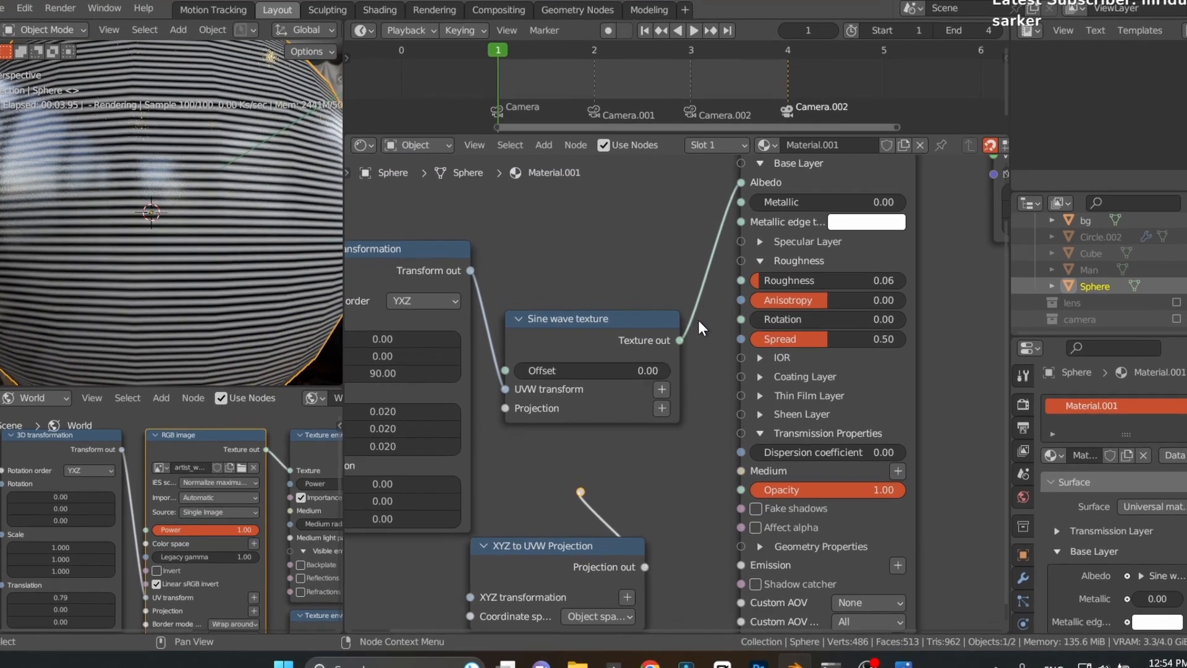
Step: Reroute the sine wave texture's output from Albedo to Bump on the Universal material and save the file
scroll(655, 321, "down", 2)
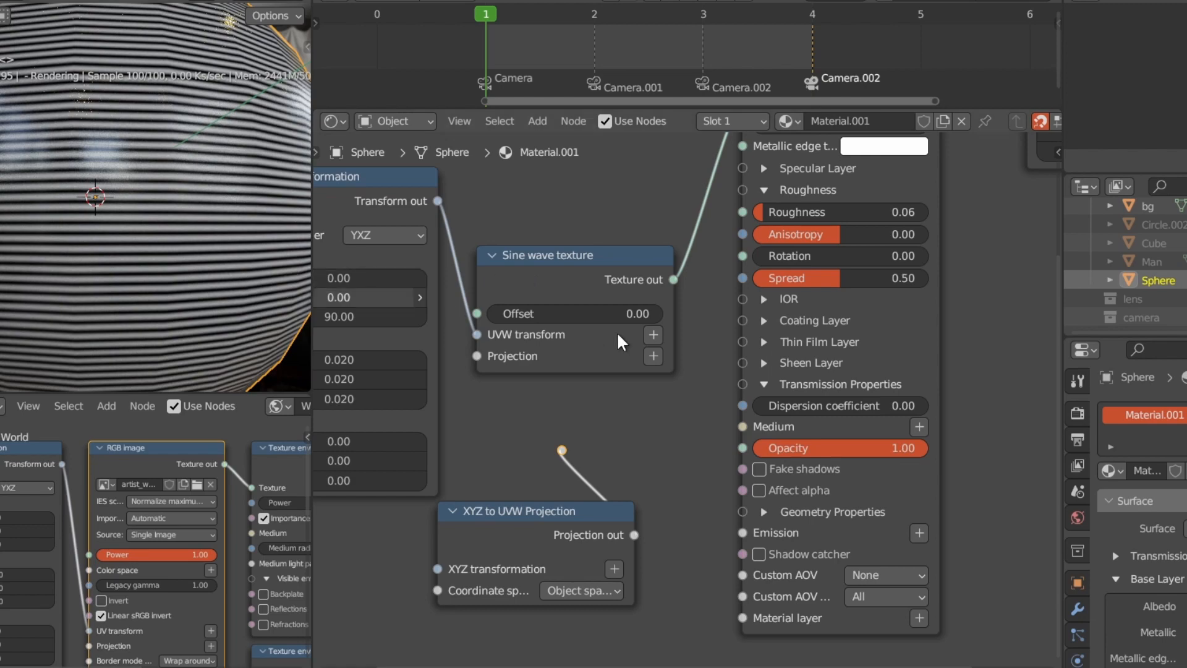
middle_click_drag(628, 337, 605, 320)
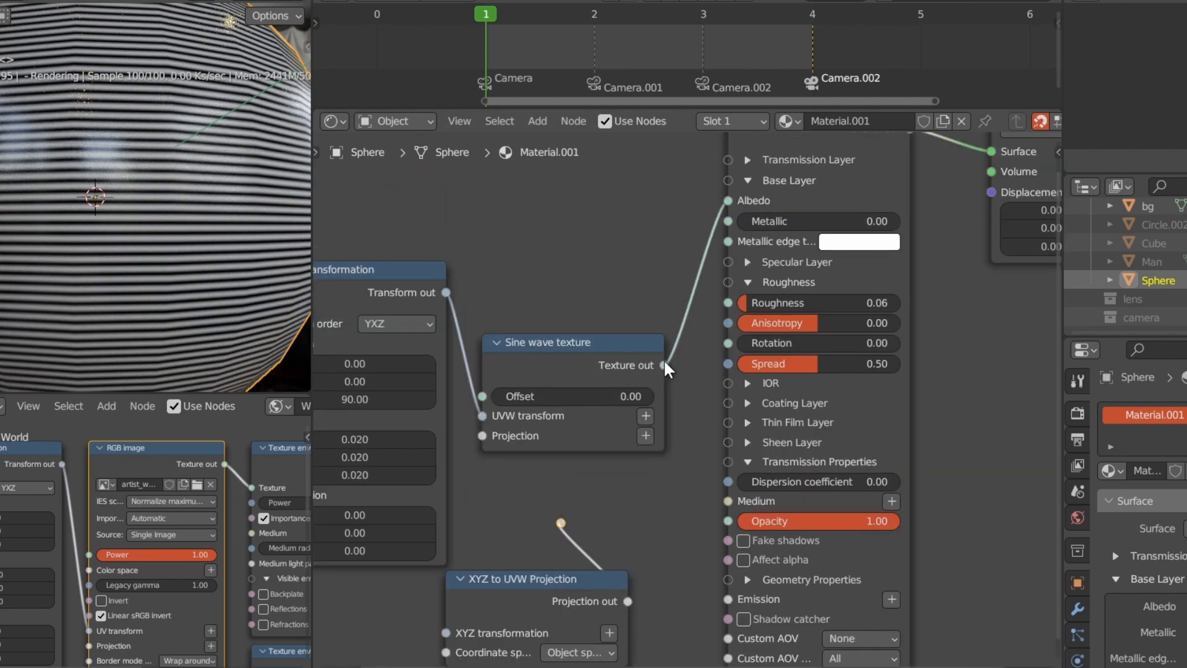
left_click_drag(728, 204, 727, 541)
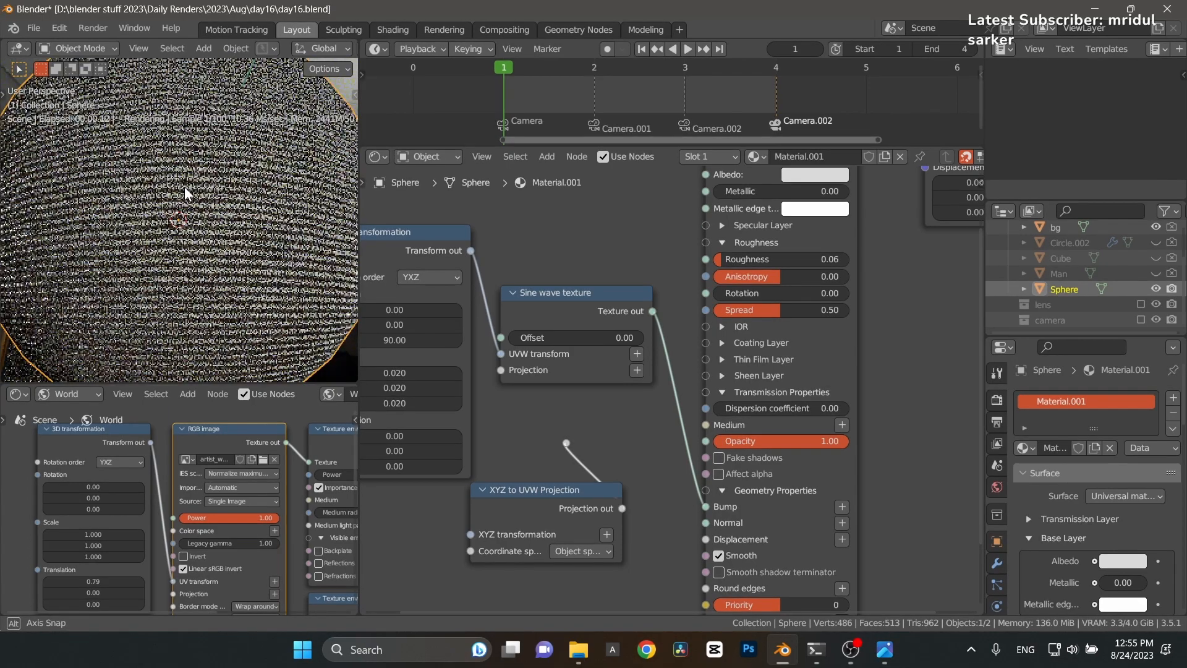
key("ctrl+s")
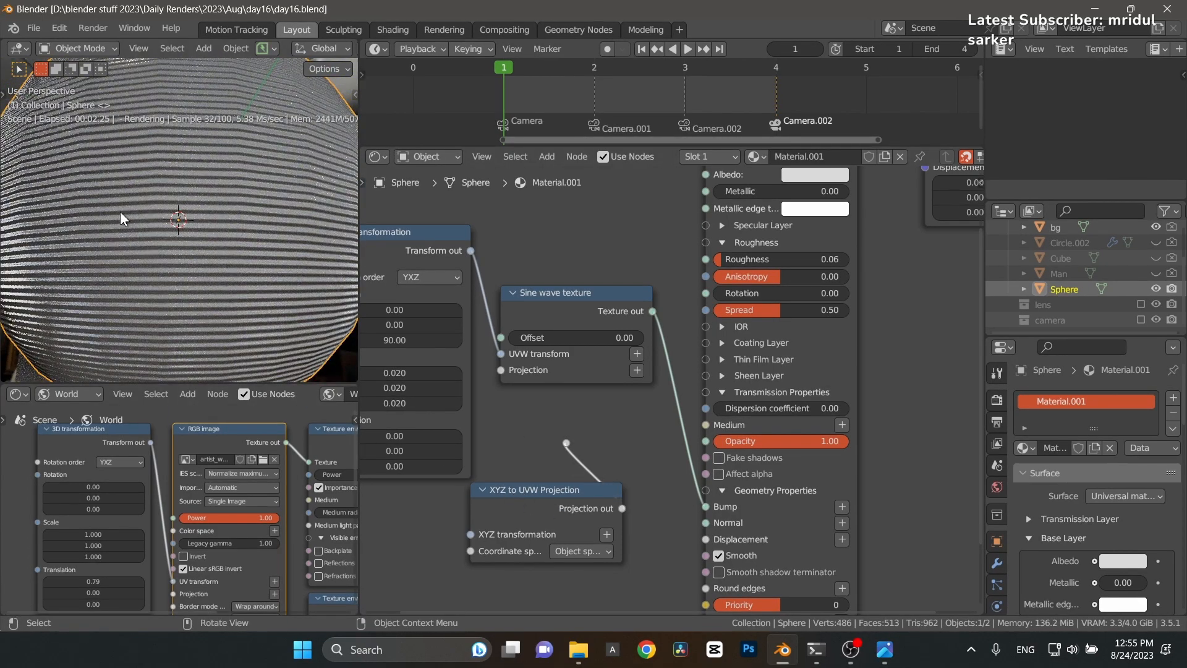
Step: Set the sine wave's 3D transformation scale to 0.008 on all axes and darken the Universal material's albedo to a neutral grey
middle_click_drag(502, 424, 566, 421)
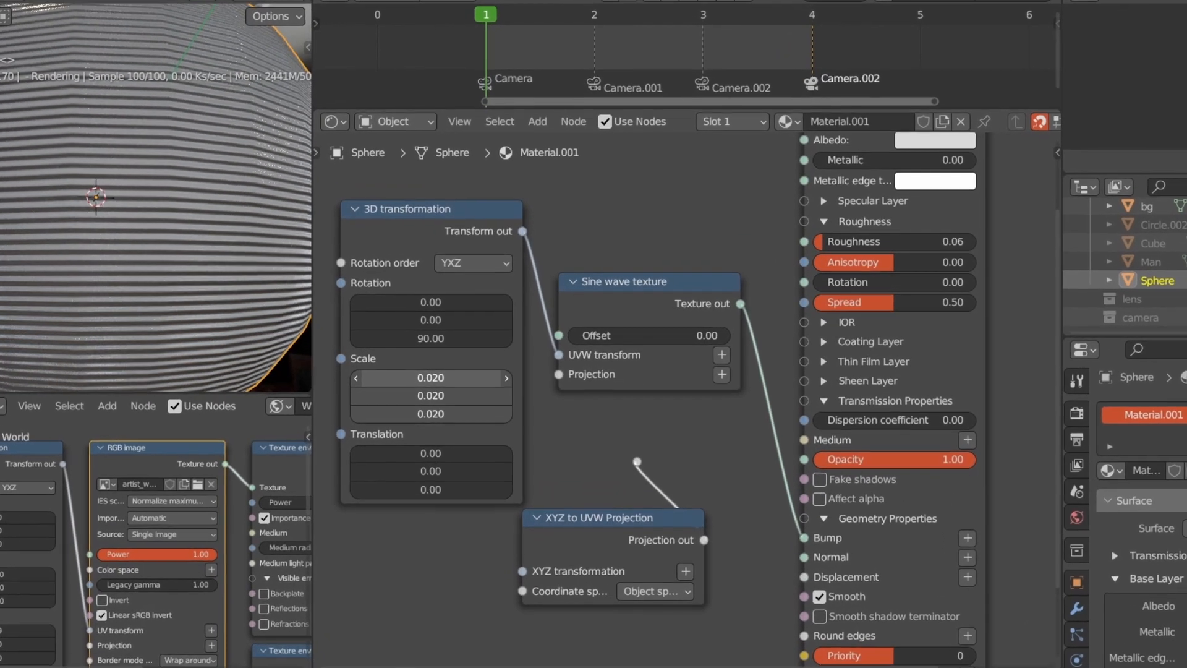
left_click_drag(431, 378, 395, 413)
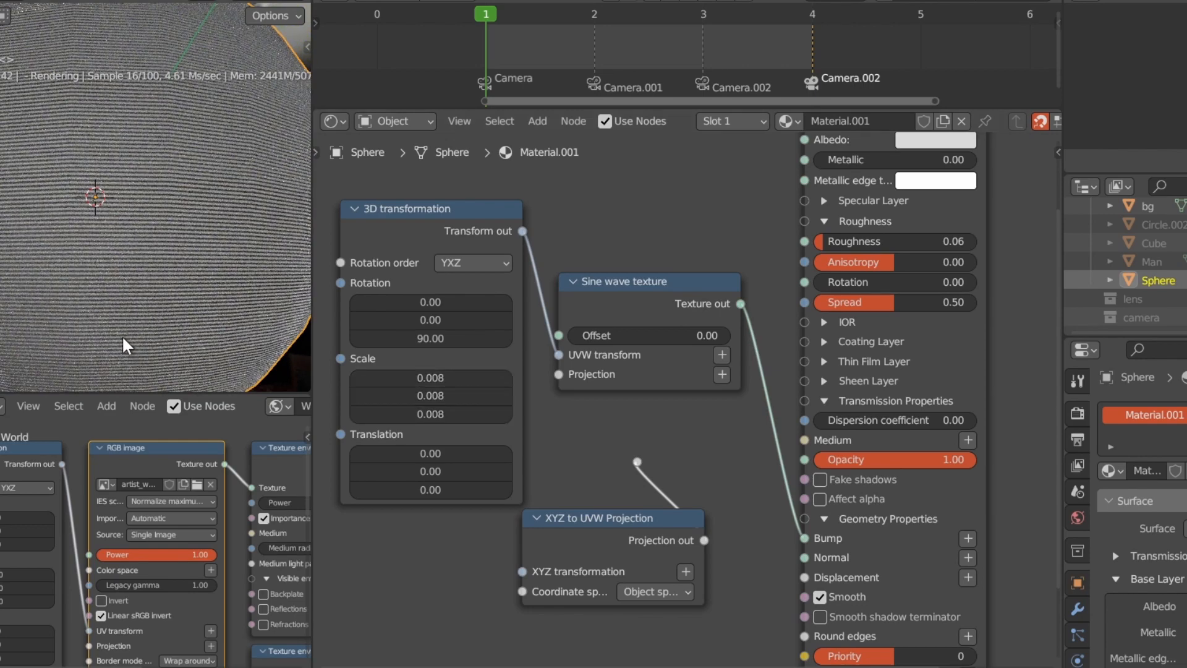
middle_click_drag(877, 132, 858, 218)
left_click(952, 234)
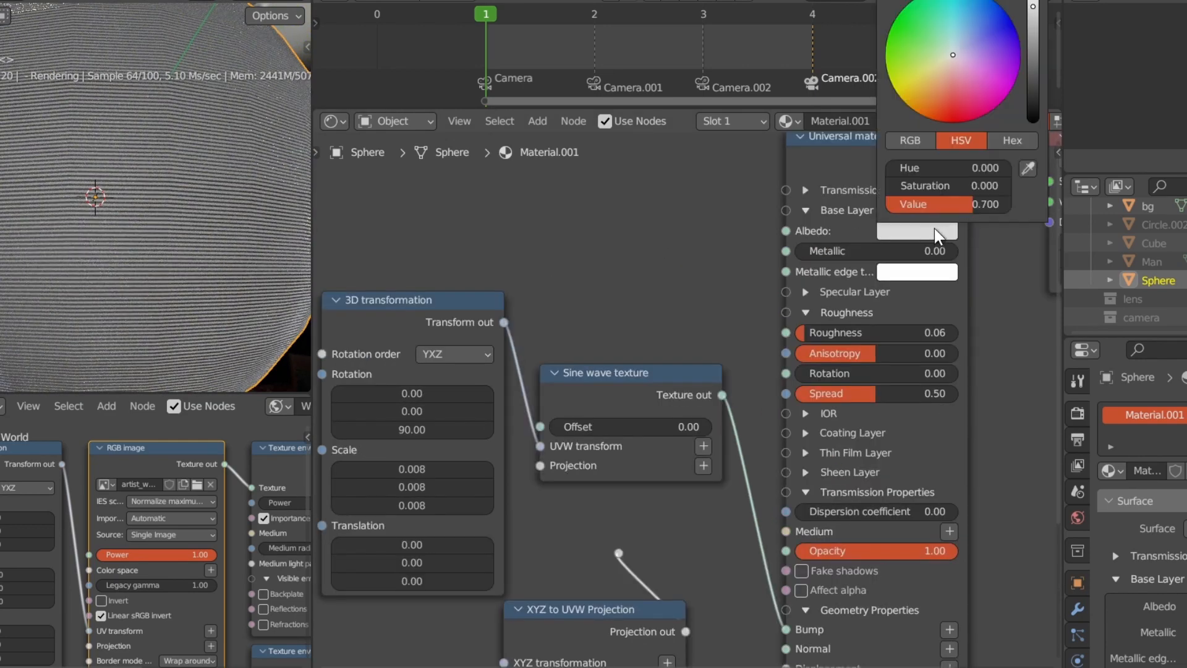
left_click_drag(1036, 79, 1033, 91)
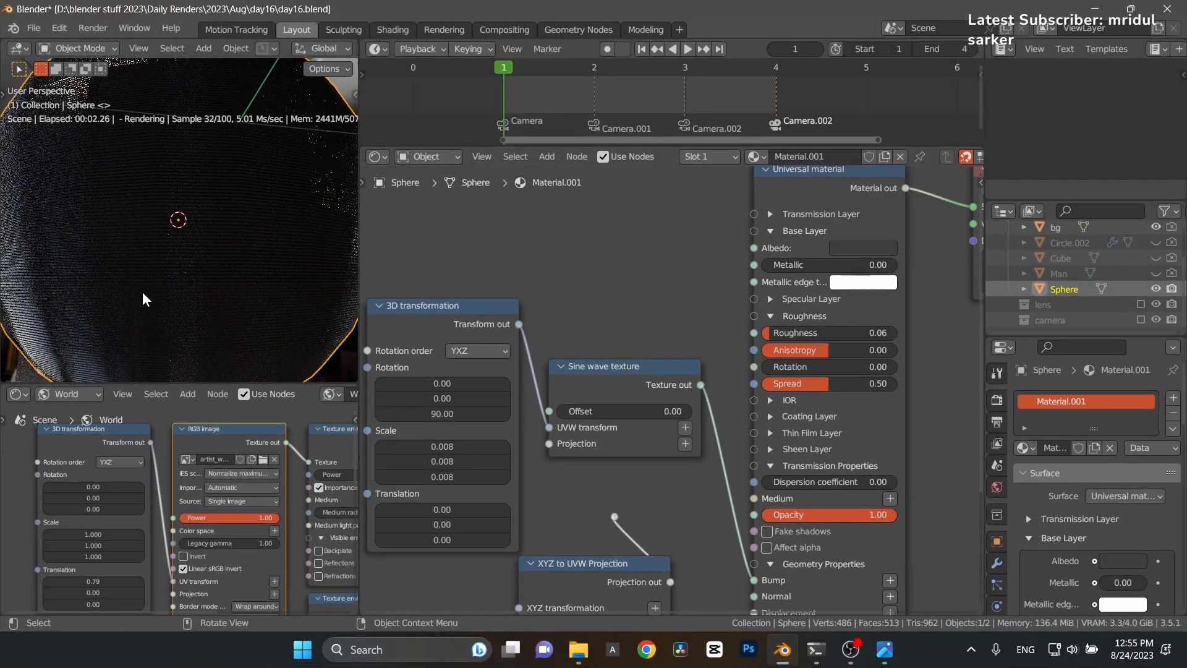
left_click(870, 248)
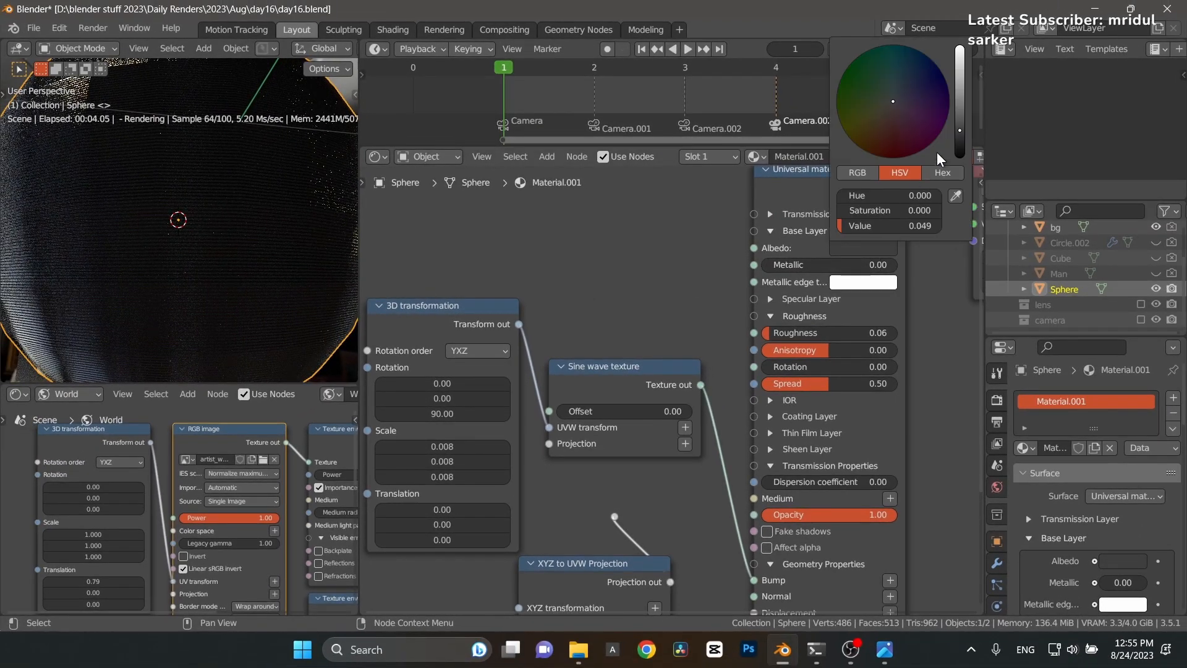
left_click_drag(958, 132, 959, 111)
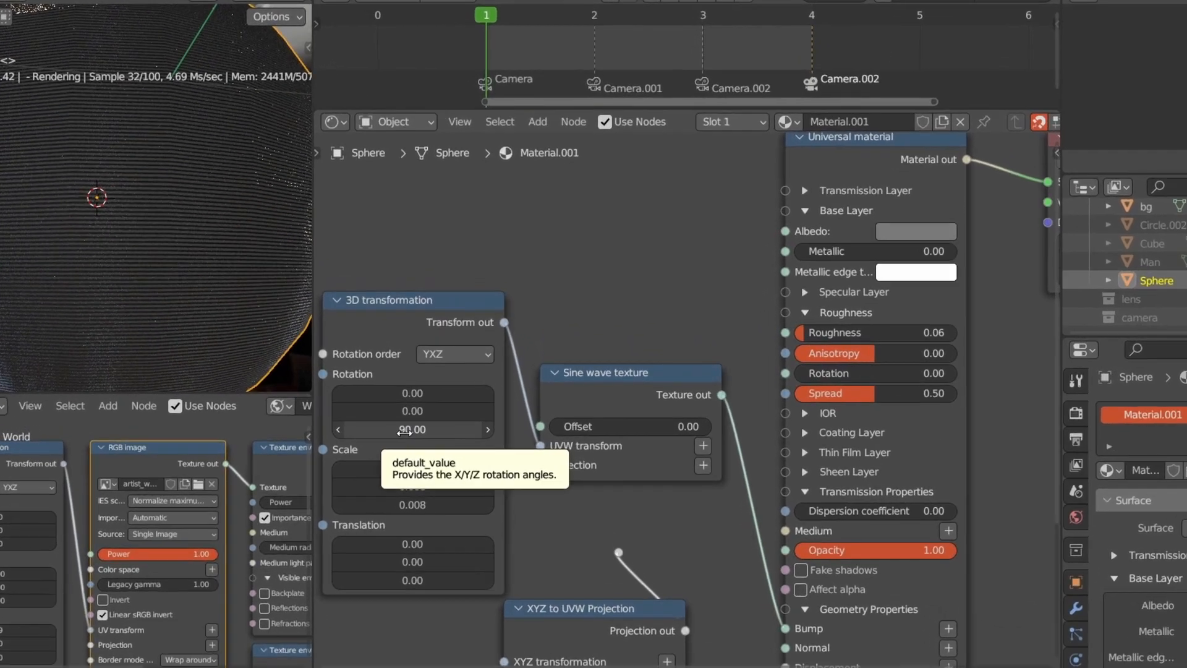
Step: Reset the 3D transformation's Z rotation to 0 and raise it to about 9.10 to tilt the bump lines
left_click(404, 430)
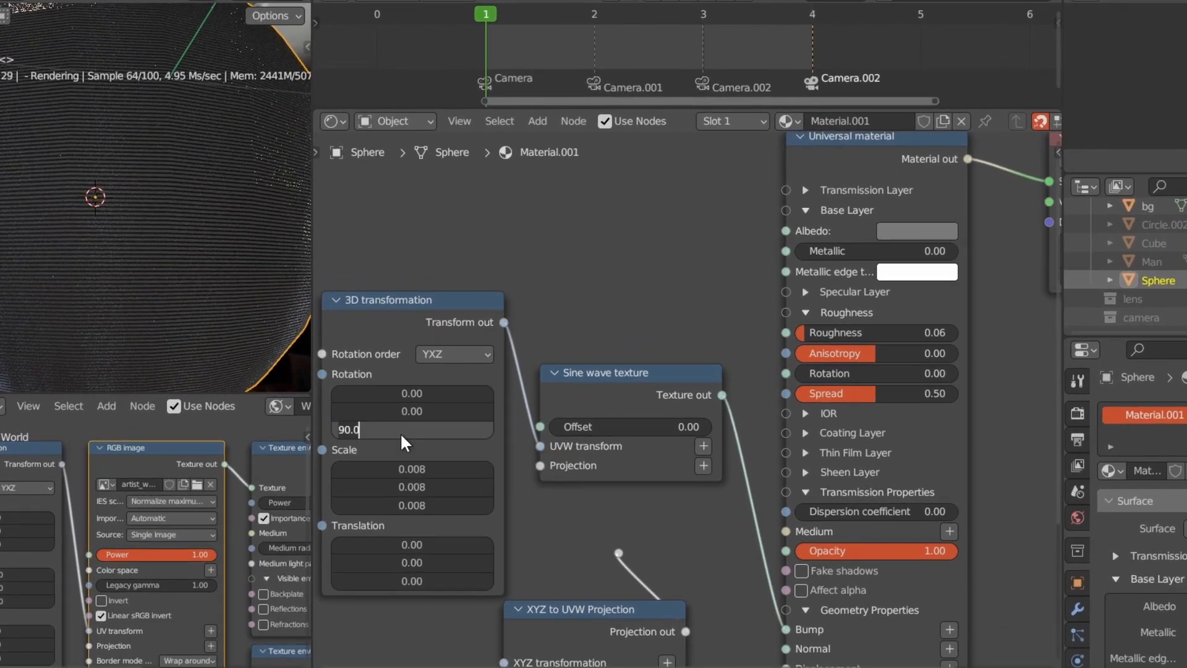
type("0")
key("Return")
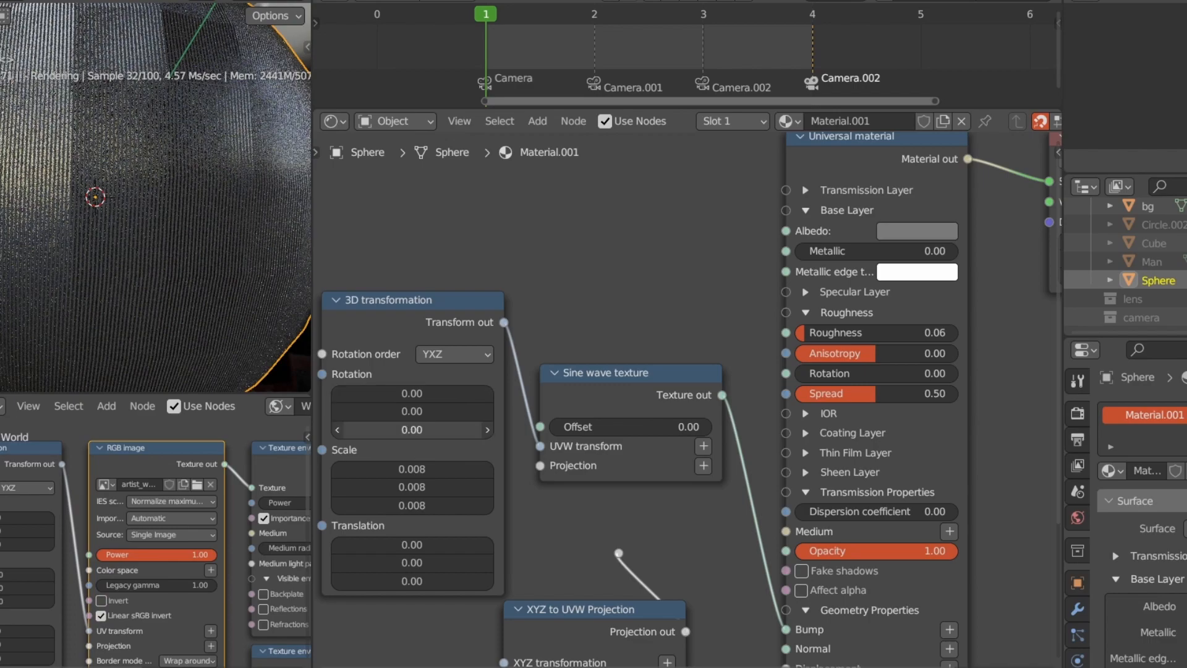
left_click_drag(418, 440, 433, 440)
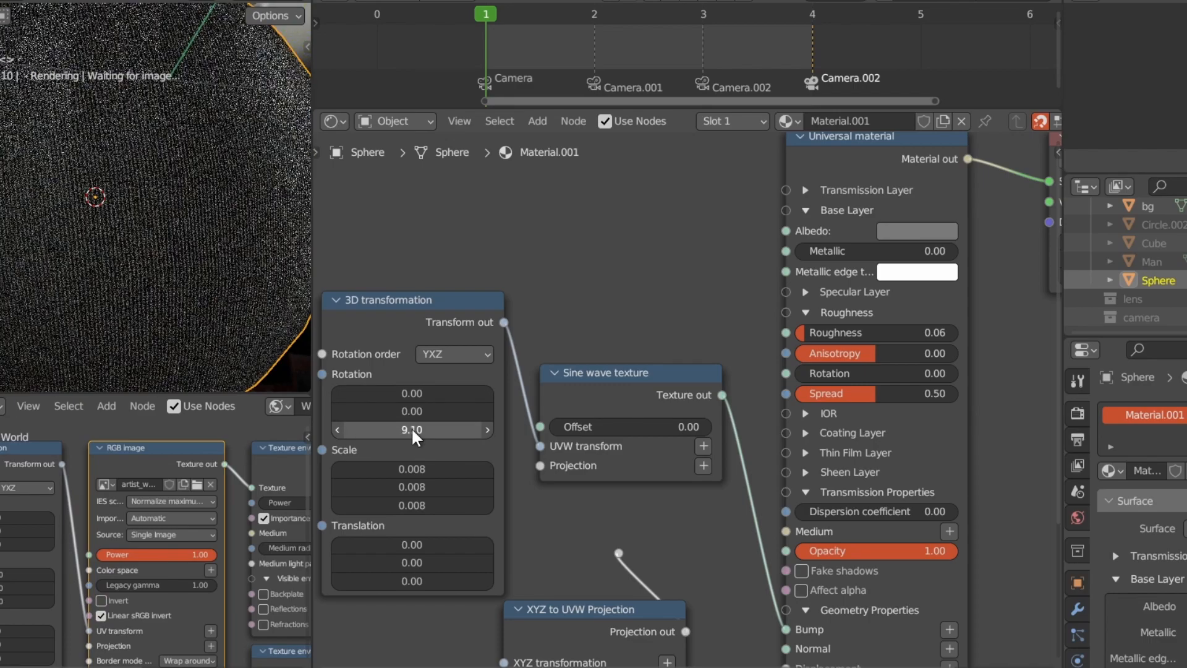
Step: Set the 3D transformation node's Z rotation to 90
left_click(412, 429)
type("90")
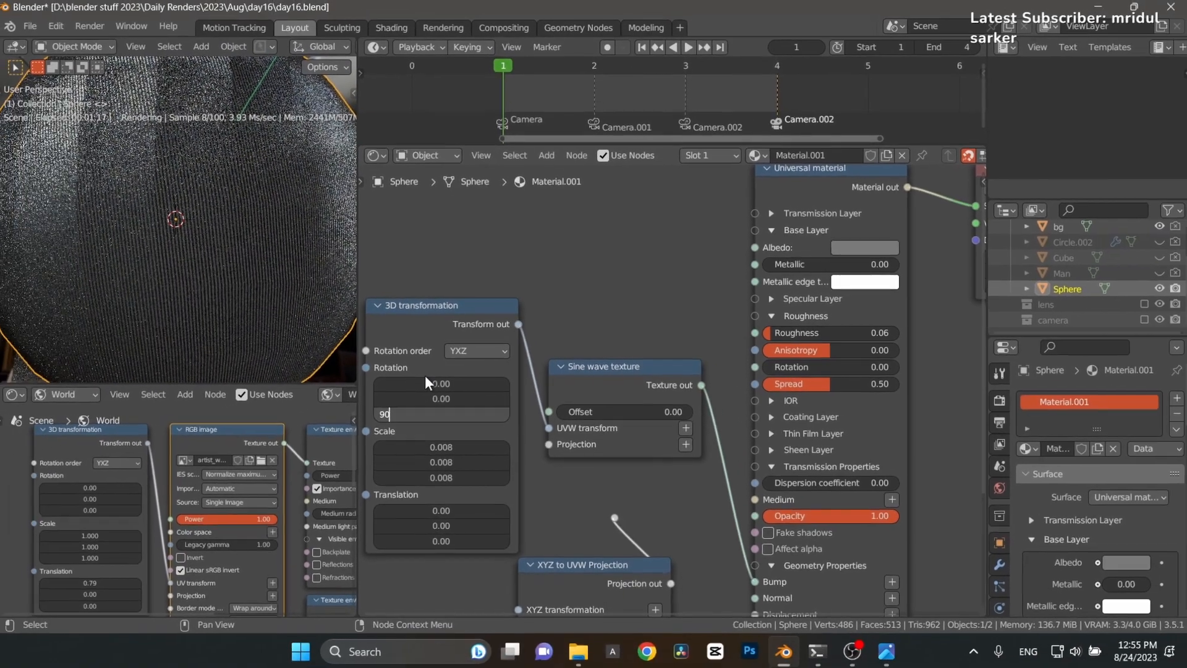
key("Return")
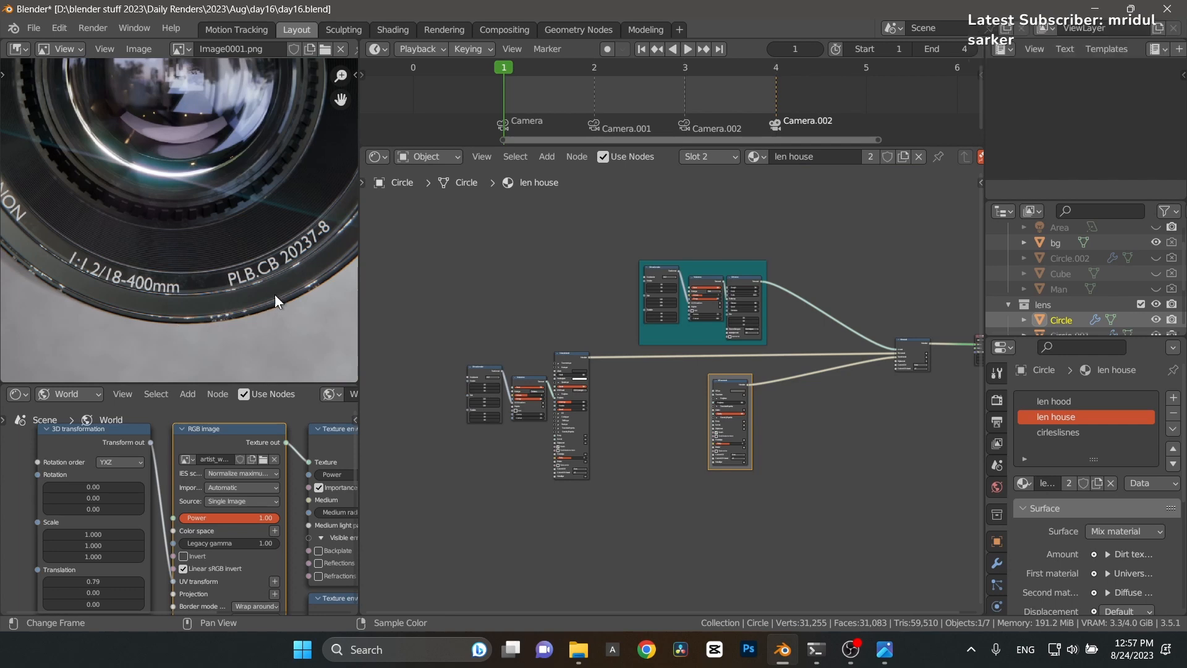
Step: Examine the rendered lens image and the len house material's Universal material, Mix material and Diffuse material nodes
middle_click_drag(318, 300, 232, 326)
middle_click_drag(287, 238, 244, 287)
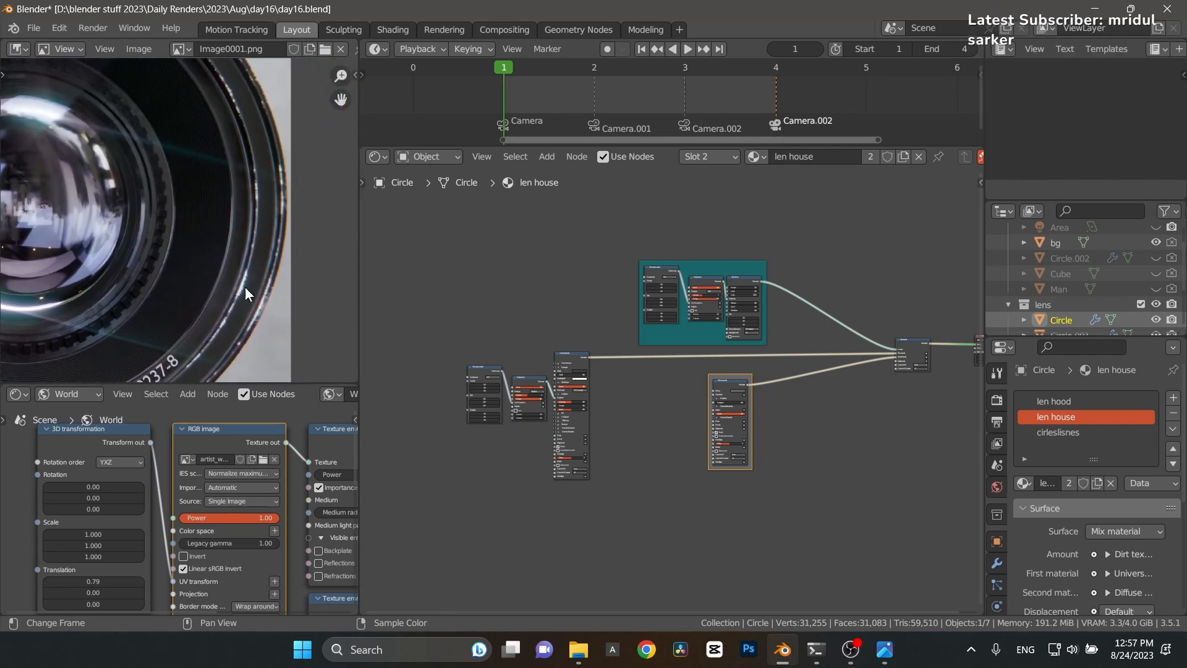
middle_click_drag(262, 226, 258, 297)
middle_click_drag(55, 124, 236, 95)
scroll(159, 191, "down", 2)
middle_click_drag(162, 211, 152, 105)
middle_click_drag(852, 379, 851, 376)
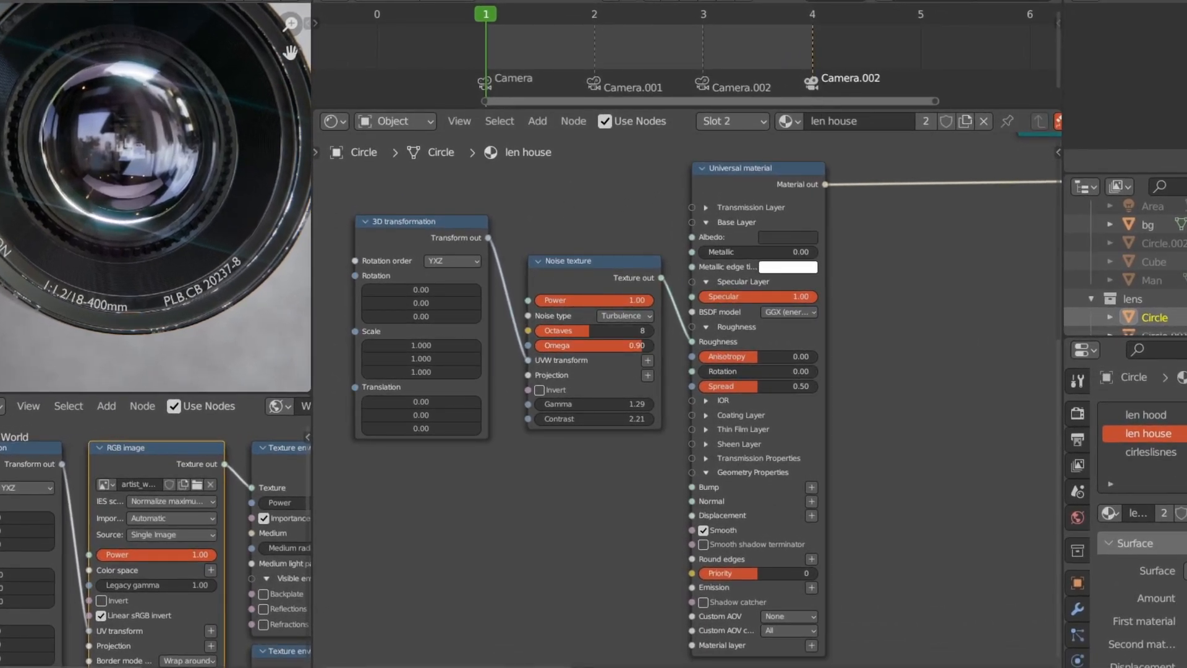
middle_click_drag(902, 321, 626, 354)
middle_click_drag(862, 306, 304, 264)
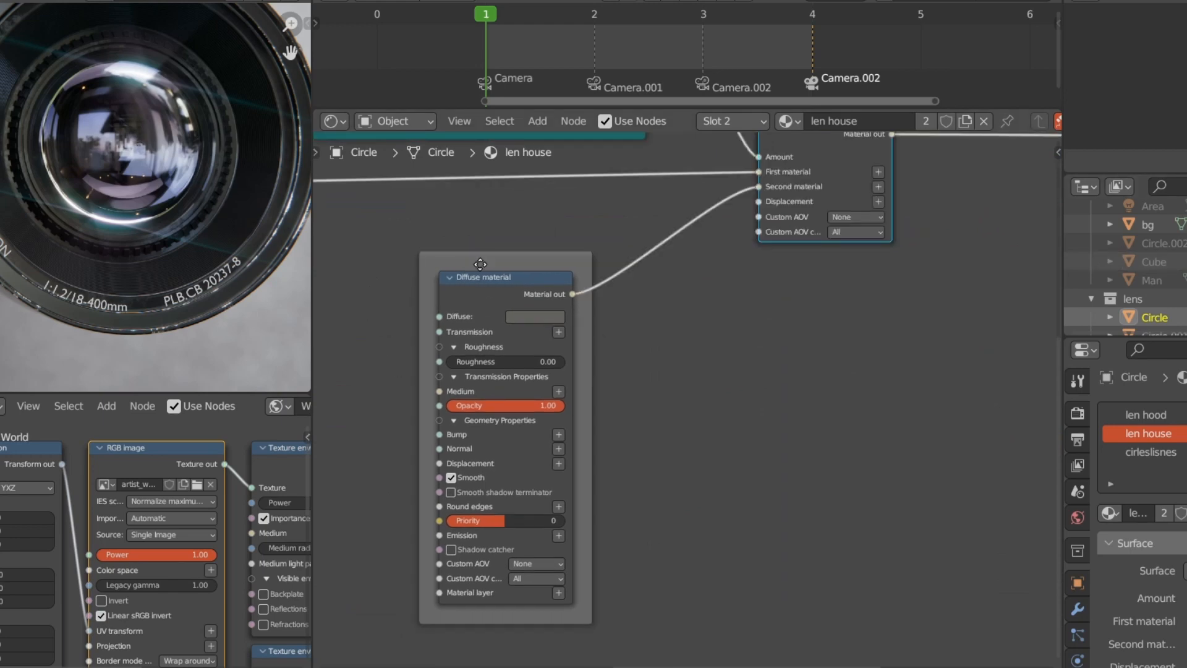
left_click(486, 254)
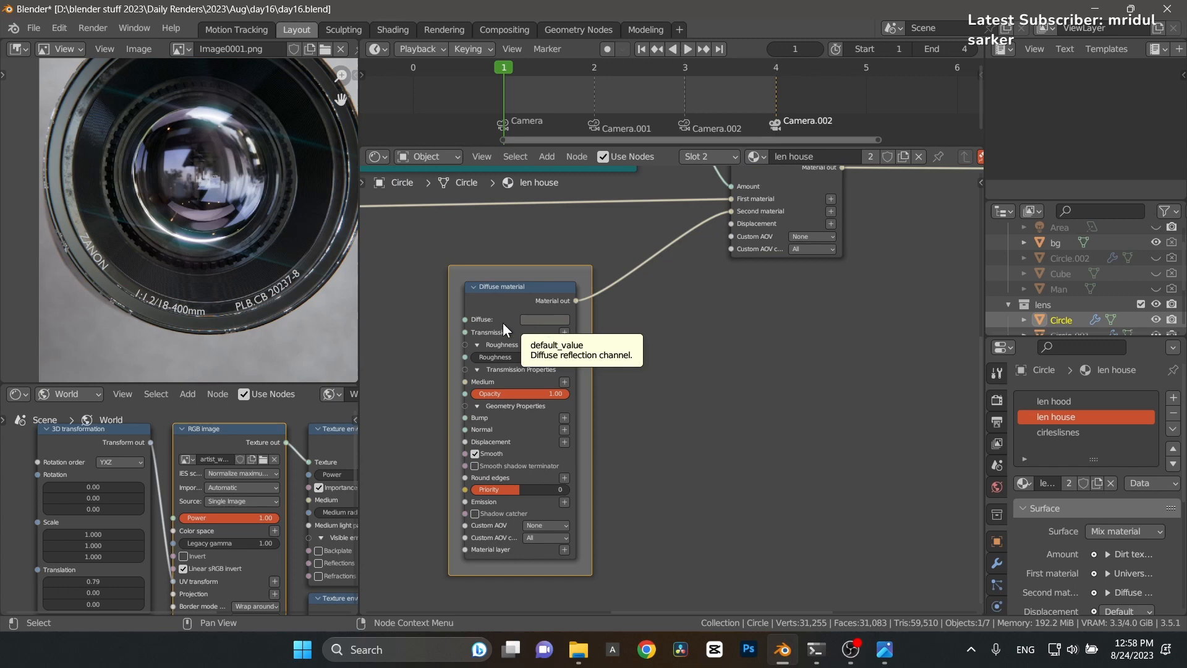
Step: Examine the worn lens rim in the render alongside the len house Dirt texture mask, Mix material and complete node layout
scroll(109, 255, "up", 2)
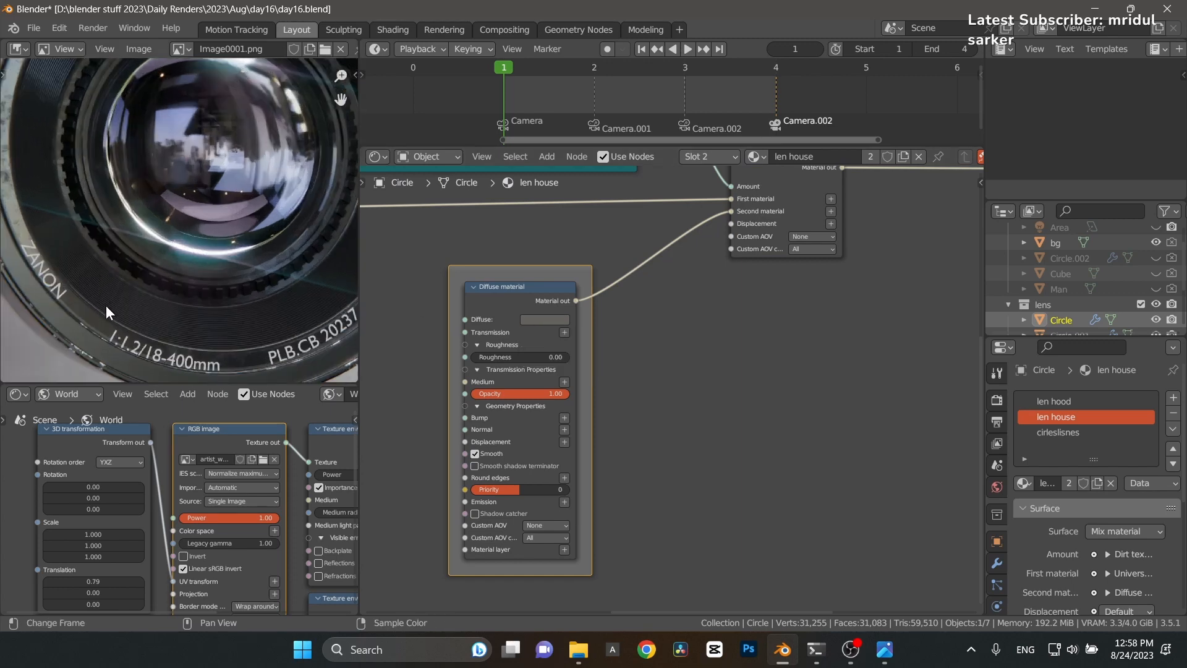
middle_click_drag(147, 307, 141, 242)
scroll(211, 318, "up", 1)
middle_click_drag(209, 318, 218, 221)
scroll(211, 282, "up", 2)
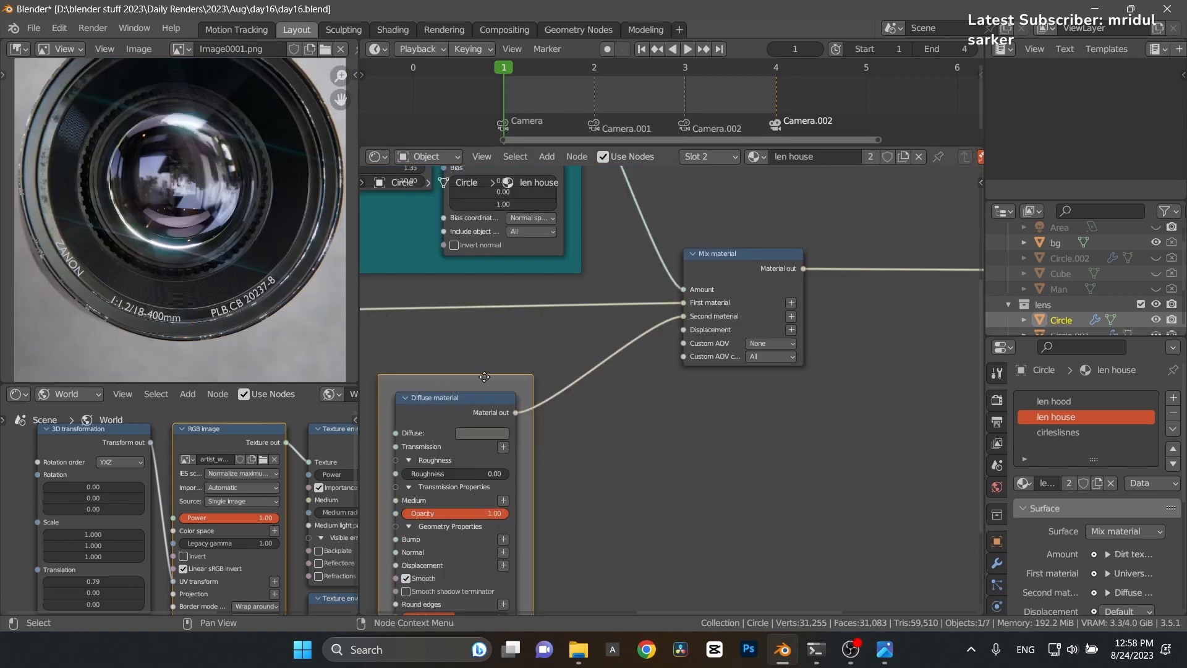
middle_click_drag(513, 329, 634, 446)
middle_click_drag(806, 317, 813, 400)
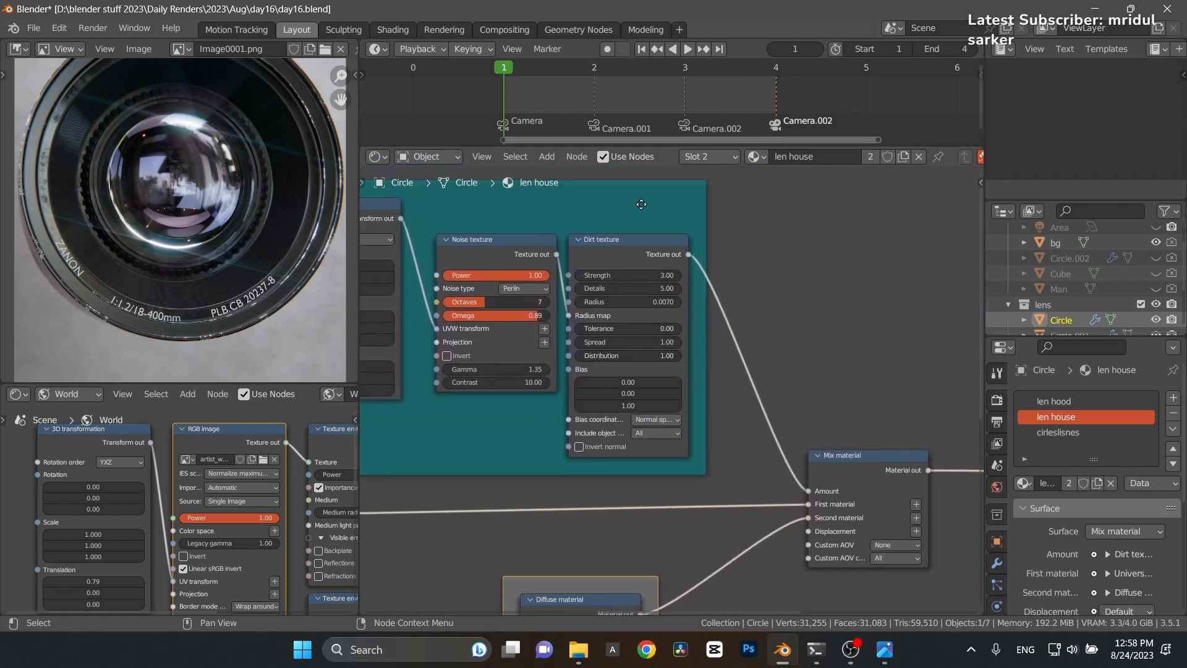
scroll(719, 334, "down", 13)
middle_click_drag(720, 333, 737, 295)
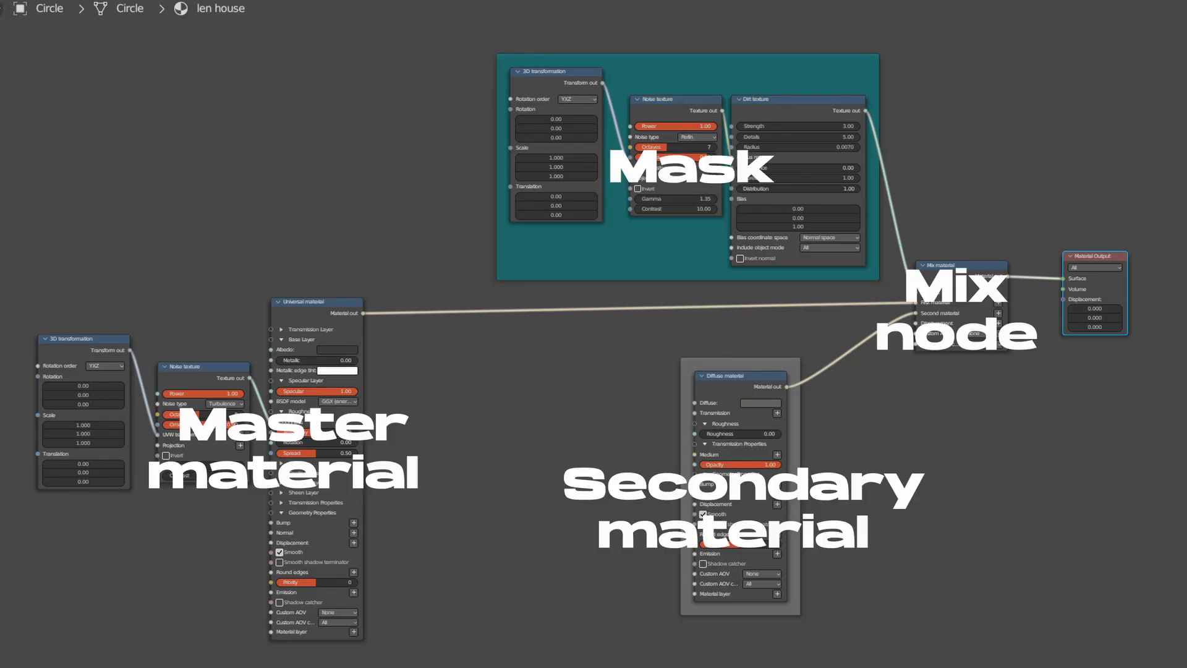
middle_click_drag(559, 242, 528, 239)
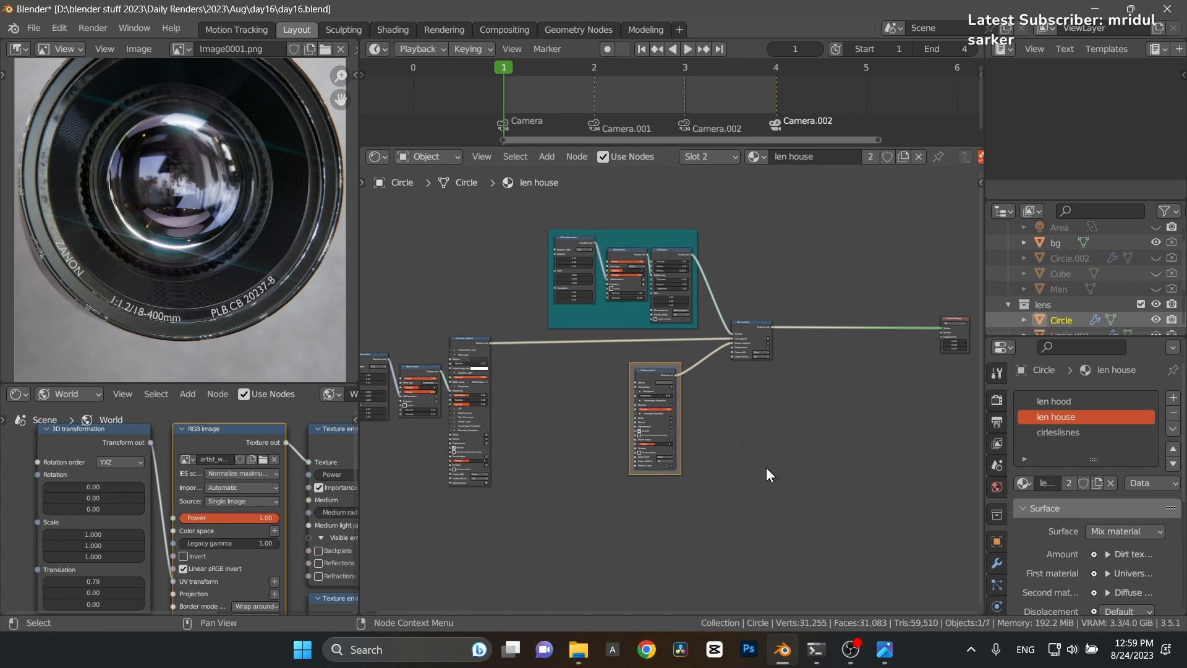
Step: Select the mask nodes, Diffuse material and Mix material in the len house node tree, and save the file
middle_click_drag(765, 459, 743, 489)
scroll(740, 486, "up", 1)
left_click_drag(732, 474, 528, 218)
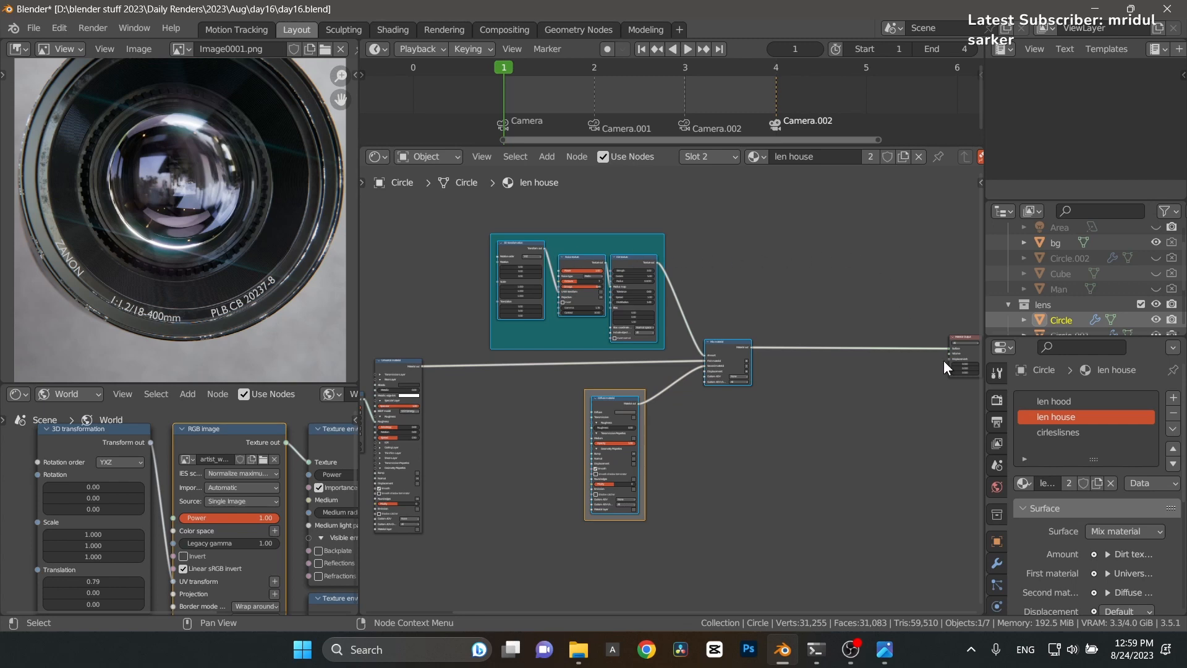
key("ctrl+s")
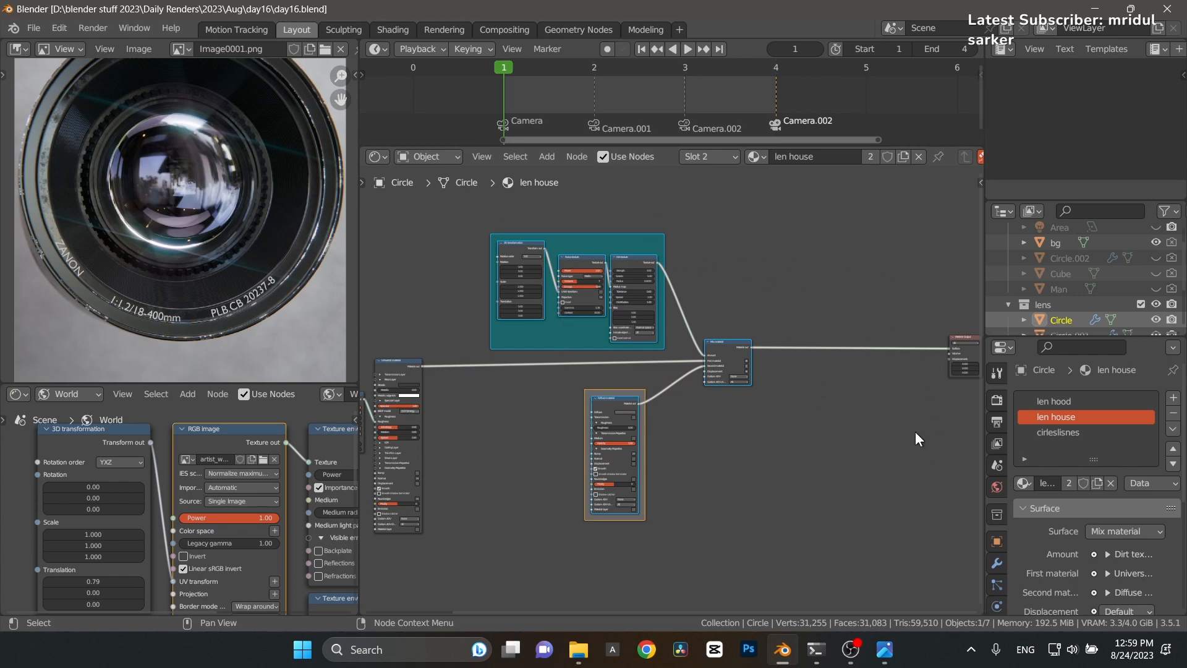
Step: Widen the Dirt texture node in the len house mask frame so its setting names can be read in full
scroll(740, 418, "up", 3)
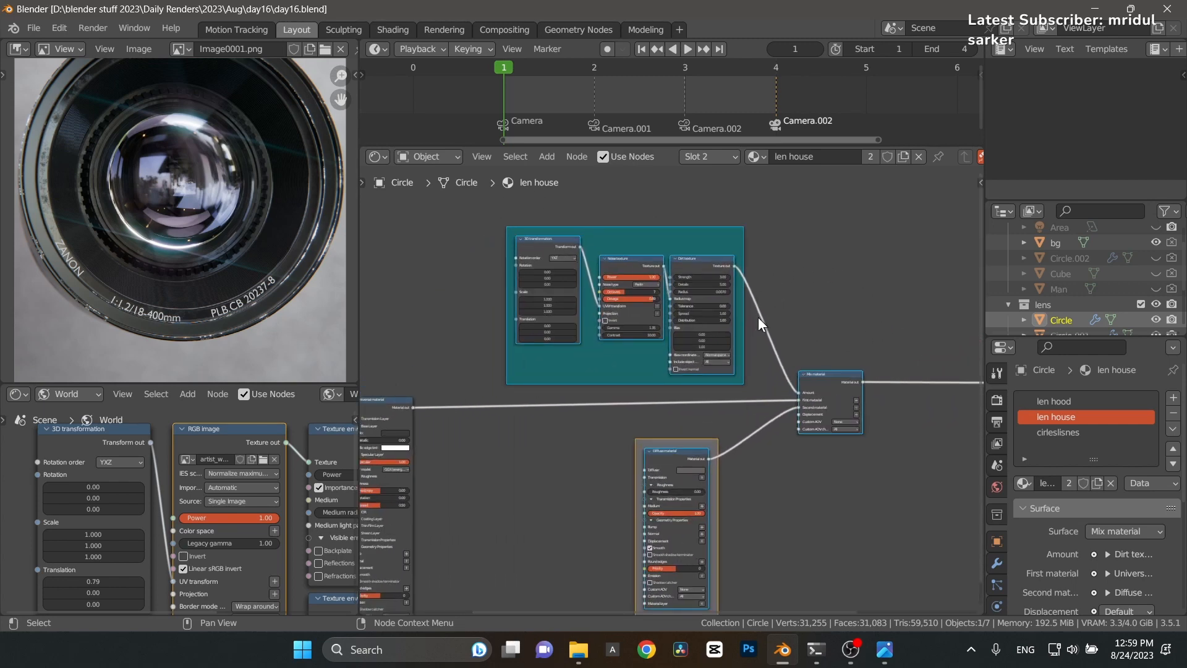
left_click(852, 289)
scroll(828, 291, "up", 4)
middle_click_drag(805, 294, 832, 379)
scroll(789, 379, "up", 3)
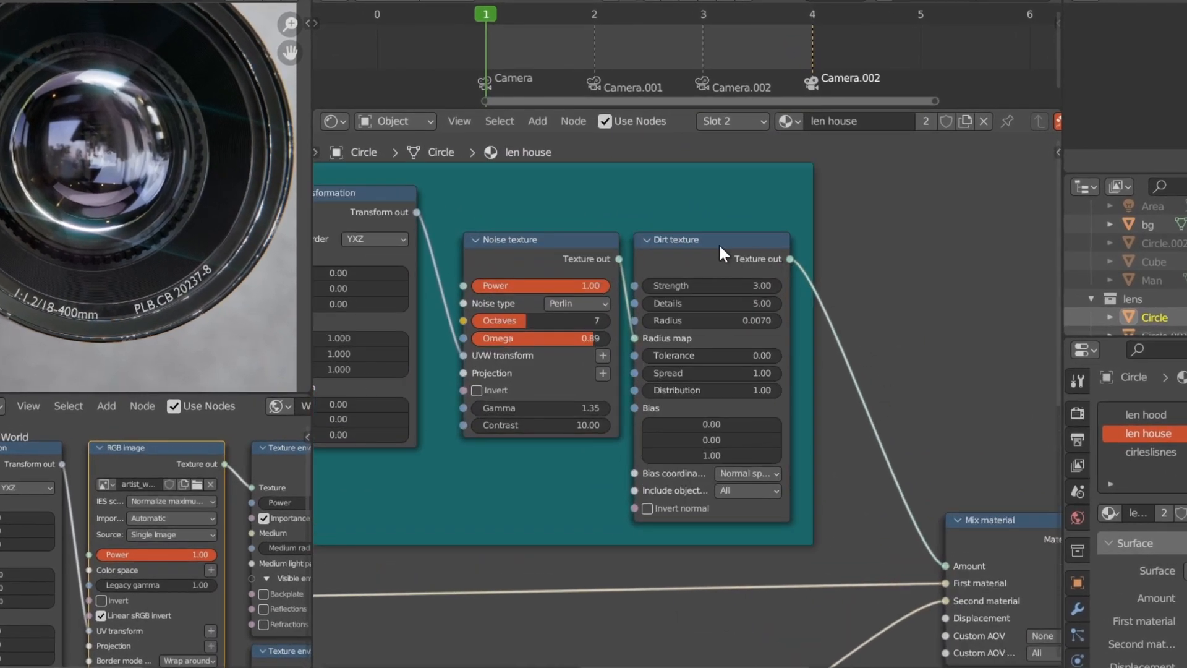
left_click(653, 238)
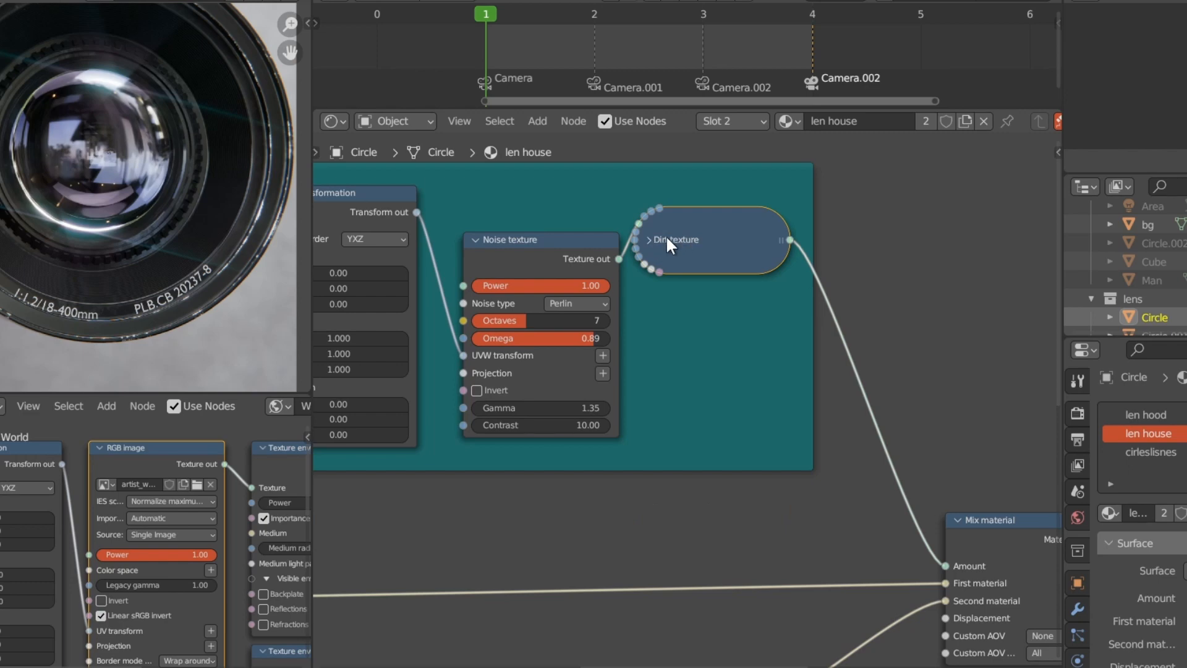
left_click(652, 237)
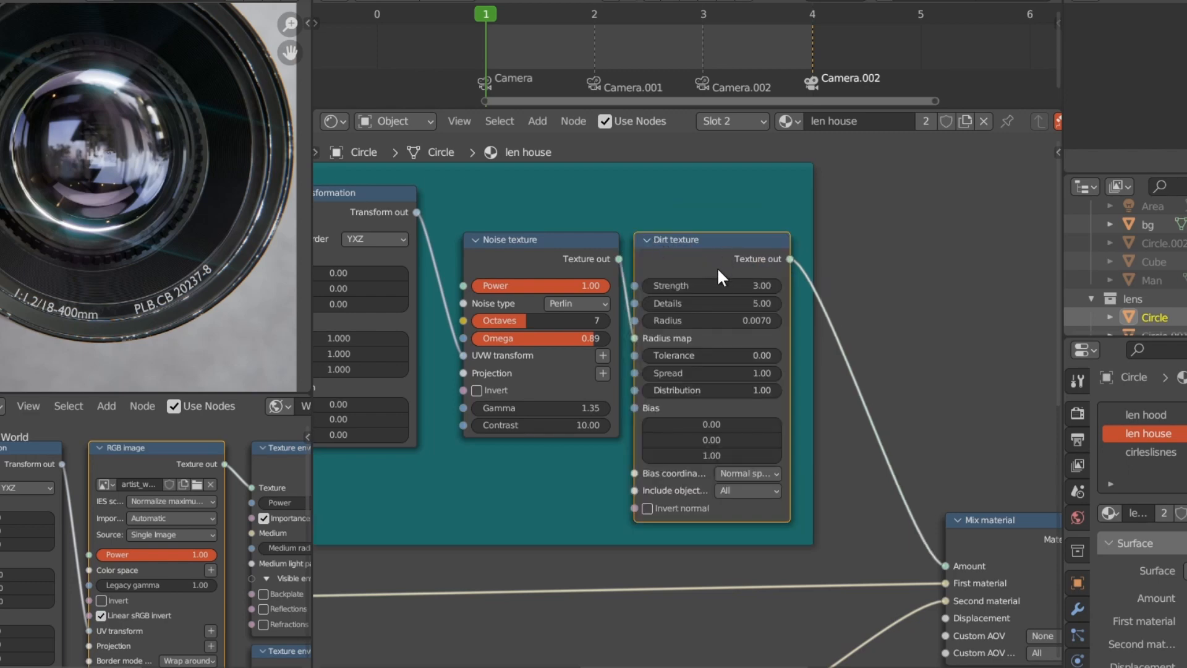
middle_click_drag(717, 276, 728, 241)
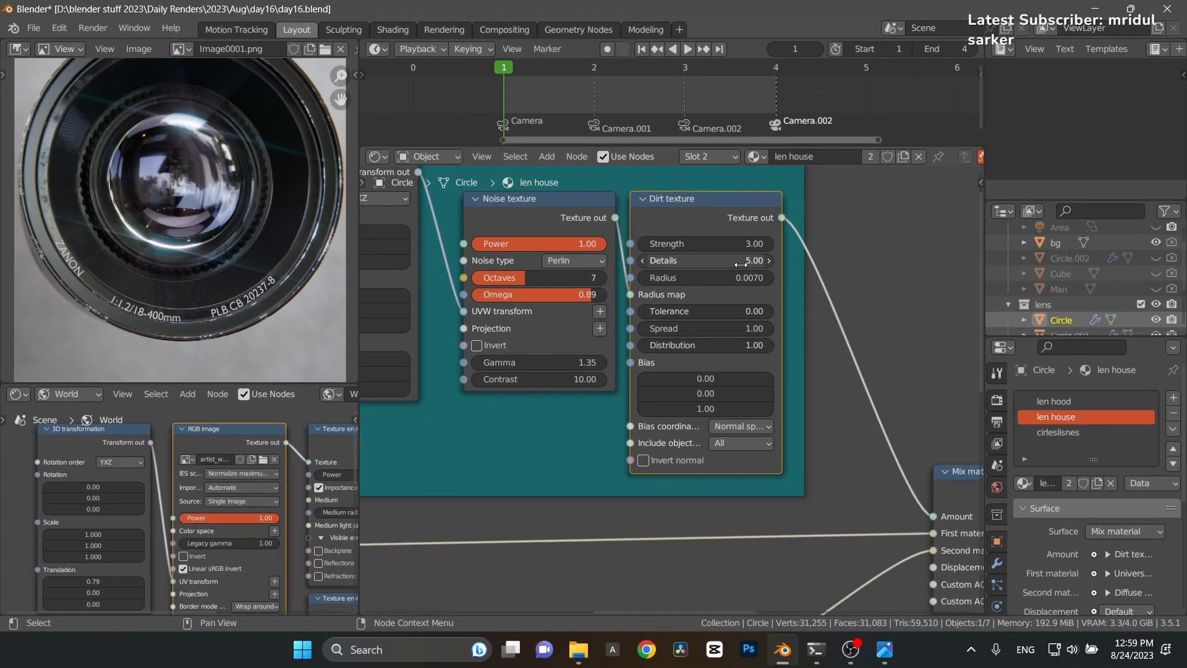
left_click_drag(782, 422, 852, 426)
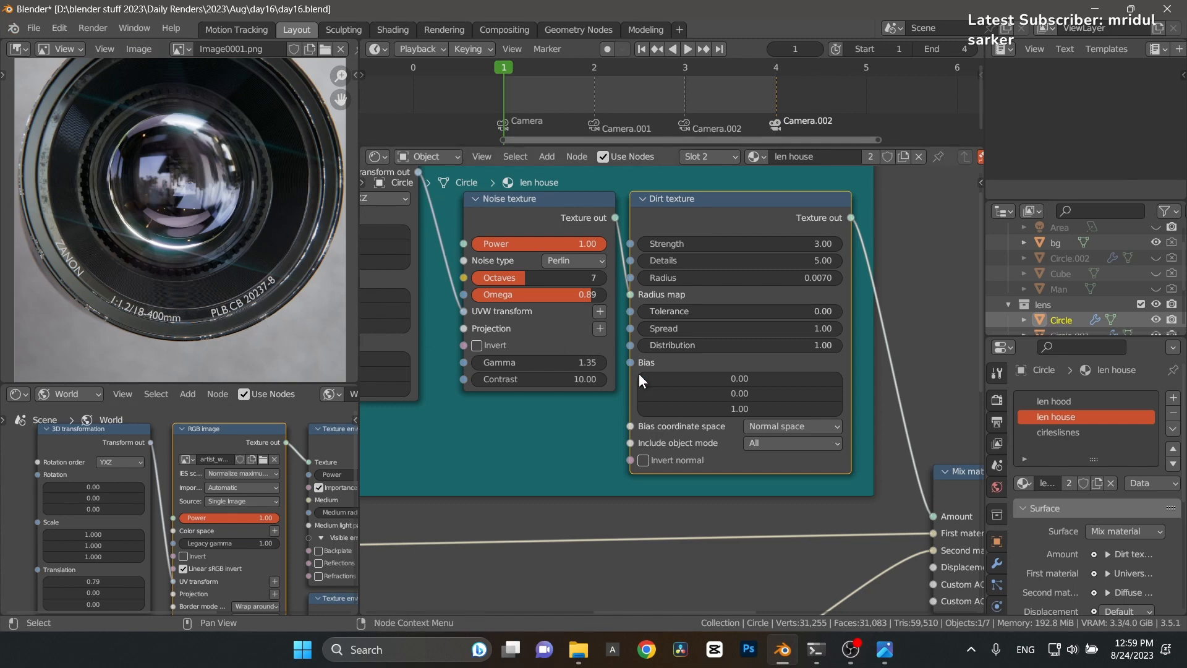
Step: Examine the mask's Noise texture, 3D transformation and Dirt texture nodes, comparing them with the edge wear near the lens lettering
middle_click_drag(526, 374, 560, 394)
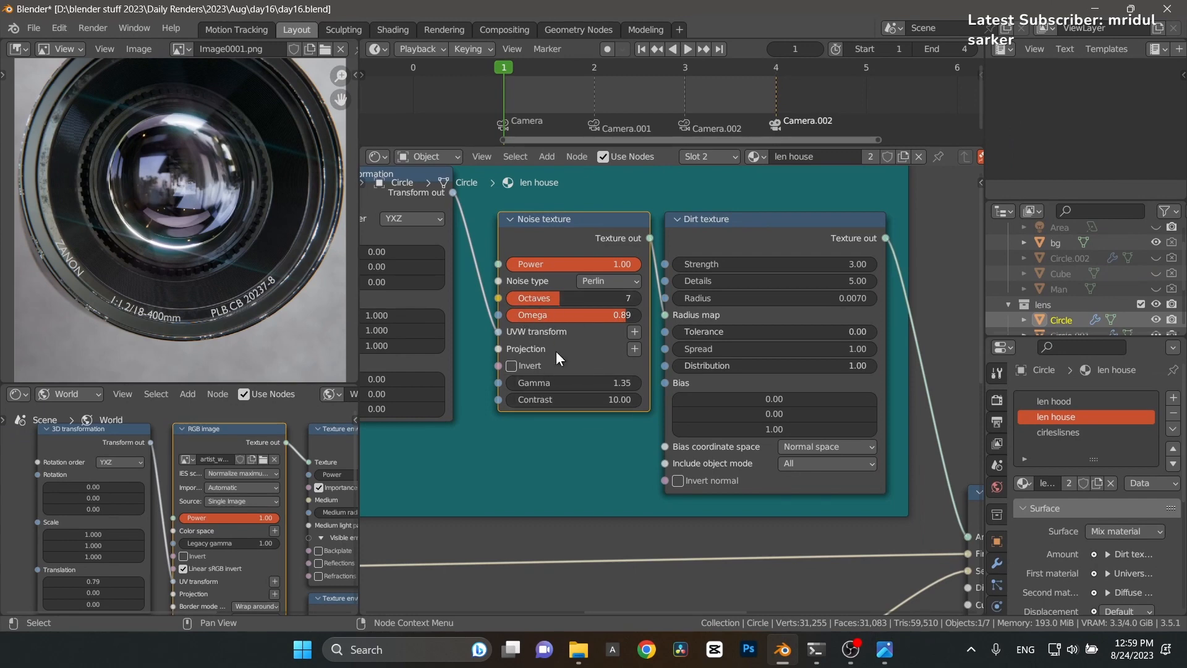
middle_click_drag(499, 350, 615, 357)
scroll(167, 294, "up", 4)
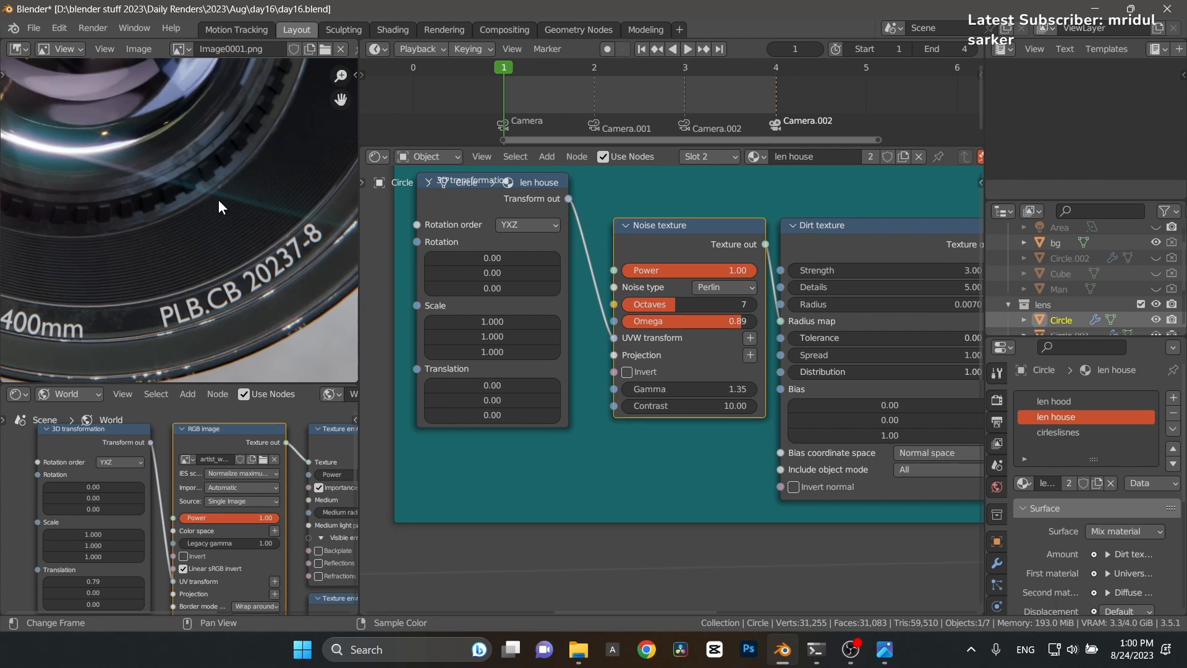
middle_click_drag(278, 224, 270, 129)
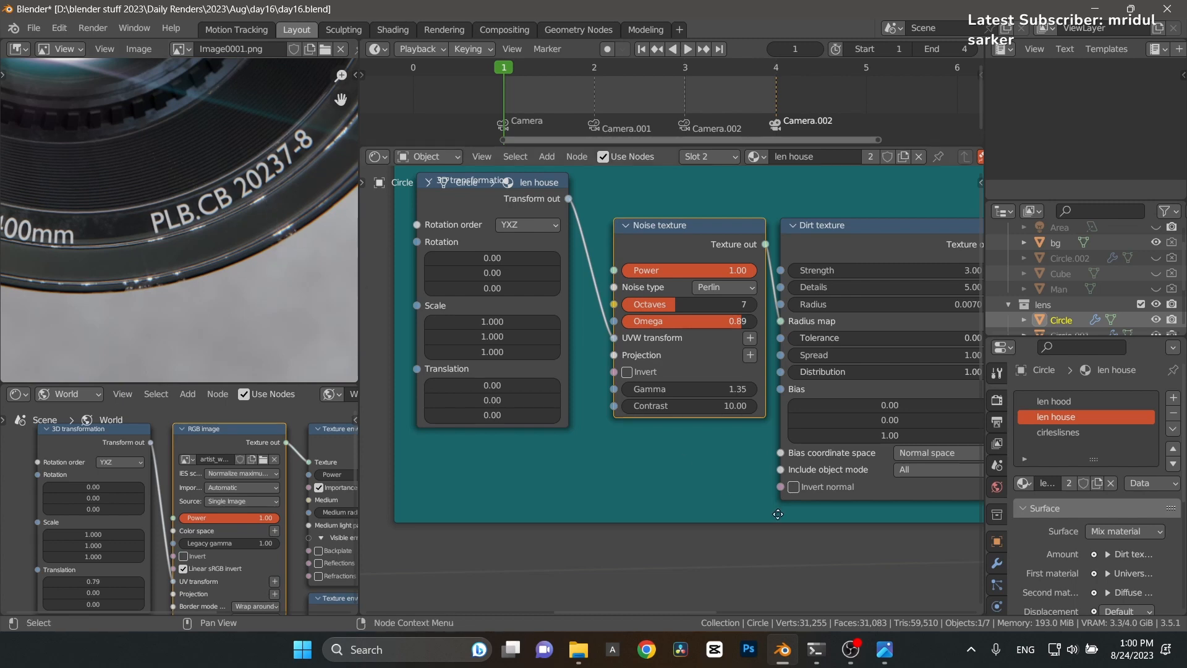
scroll(796, 284, "down", 1)
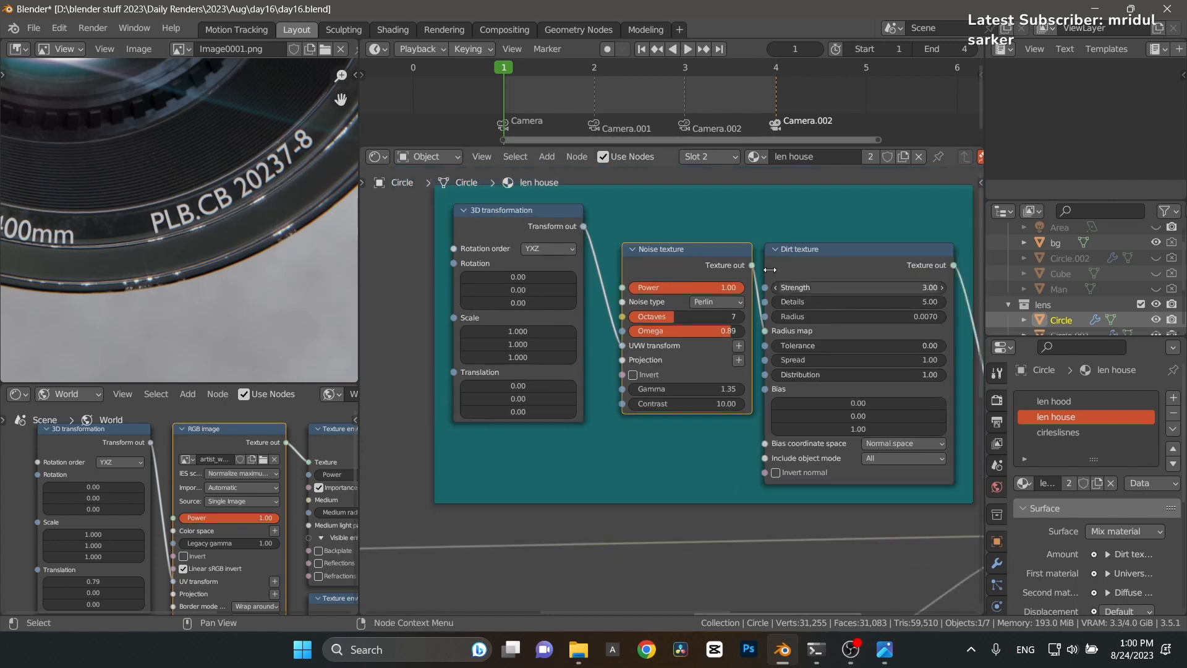
middle_click_drag(835, 248, 689, 193)
left_click(689, 193)
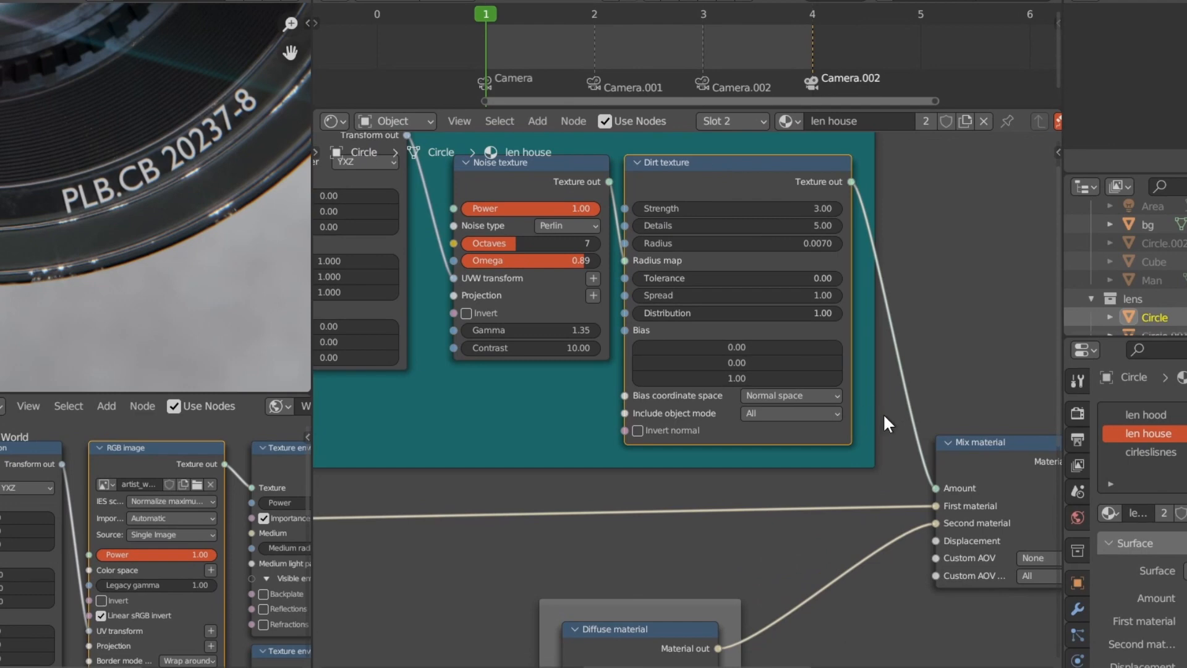
Step: Switch to the len hood material and look over its complete node tree with both mask and mix groups
left_click(1147, 415)
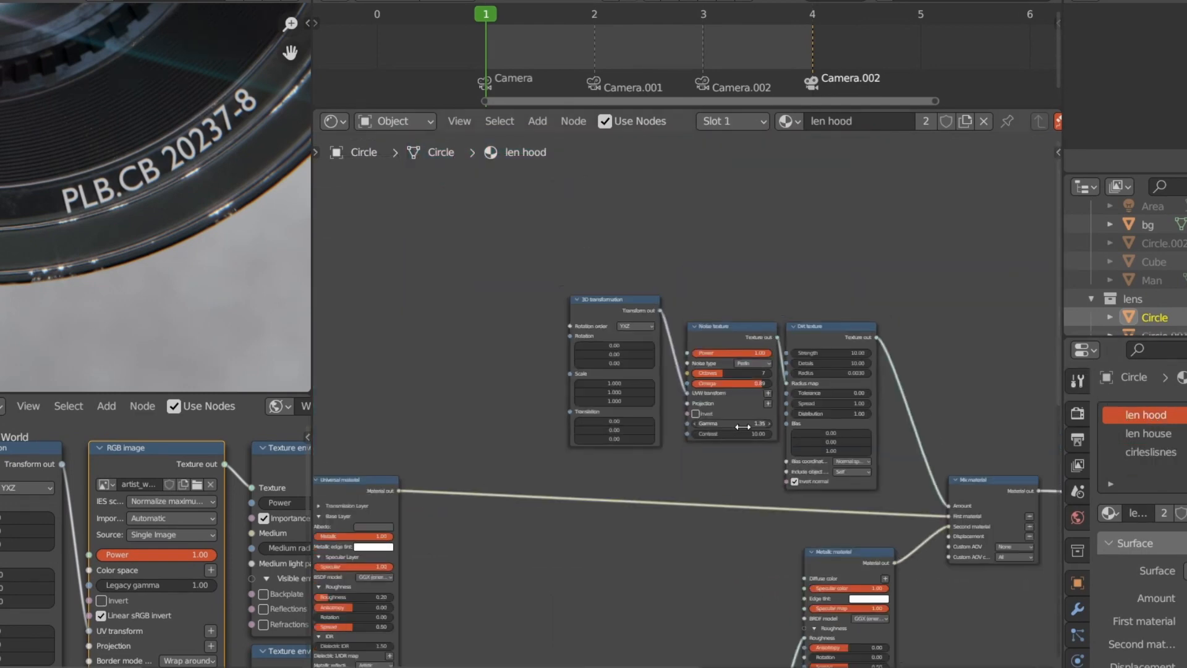
scroll(742, 445, "down", 4)
middle_click_drag(742, 445, 623, 340)
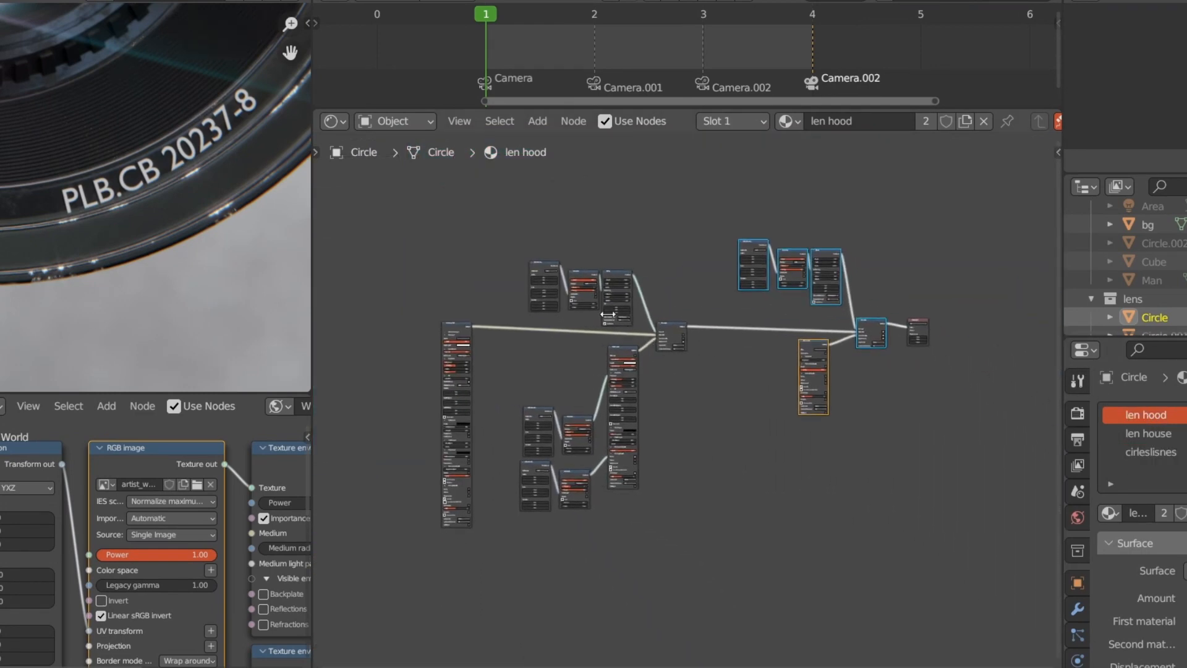
left_click_drag(457, 219, 896, 305)
left_click_drag(789, 526, 643, 478)
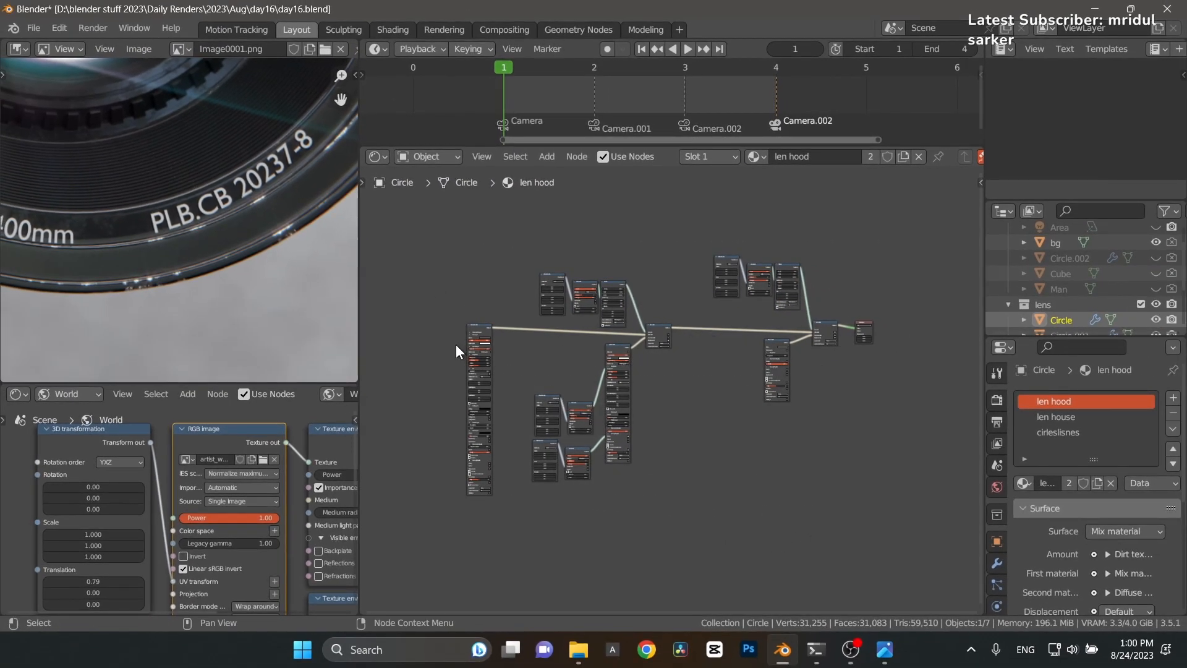
Step: Inspect the outer rim in the render and the settings of the len hood's Universal material
scroll(455, 350, "up", 3)
scroll(161, 320, "up", 4)
middle_click_drag(161, 319, 135, 340)
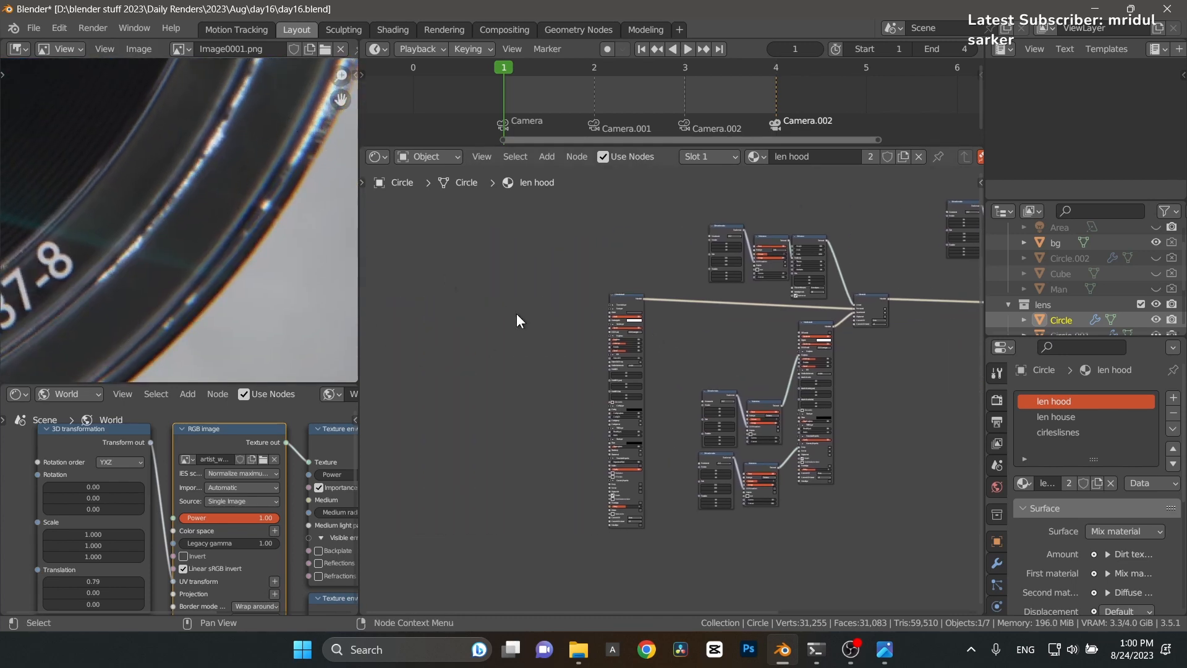
scroll(516, 313, "up", 5)
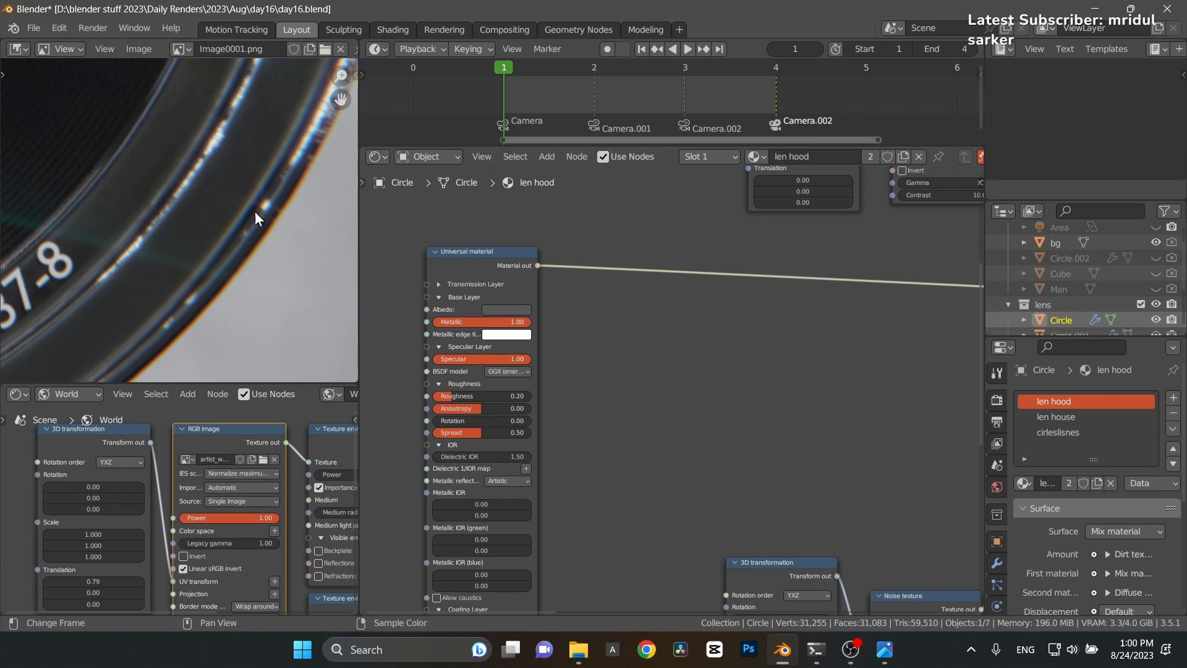
scroll(402, 328, "up", 1)
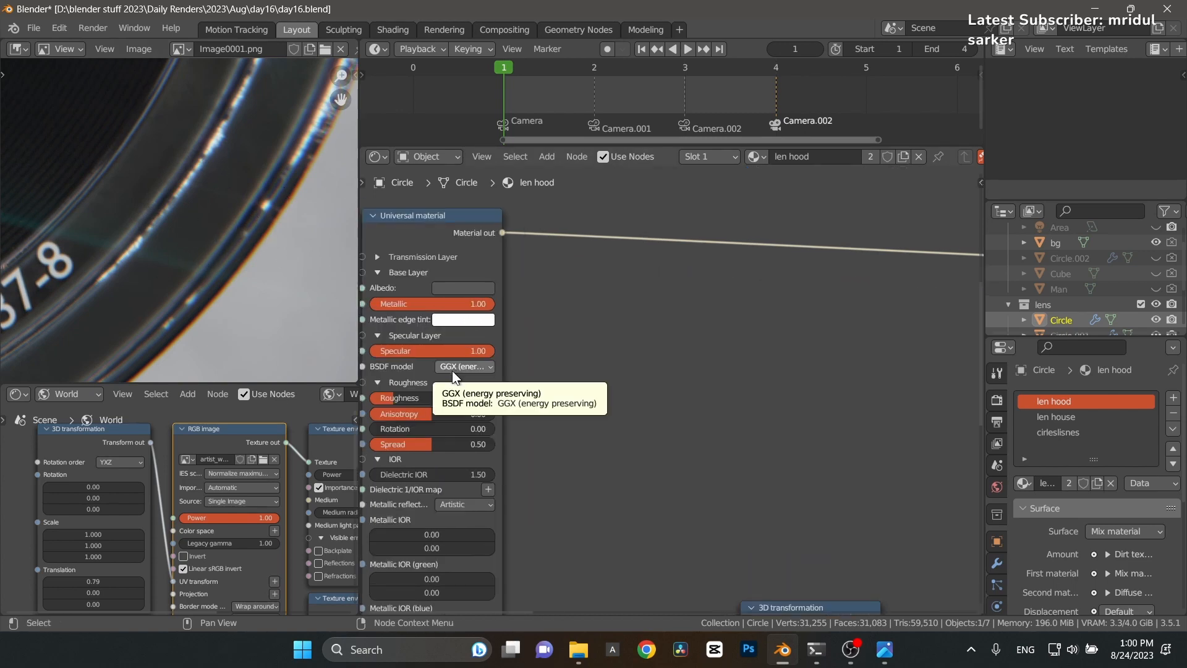
Step: Inspect the len hood's Metallic material and the Noise textures feeding its Roughness and Bump inputs
key("Home")
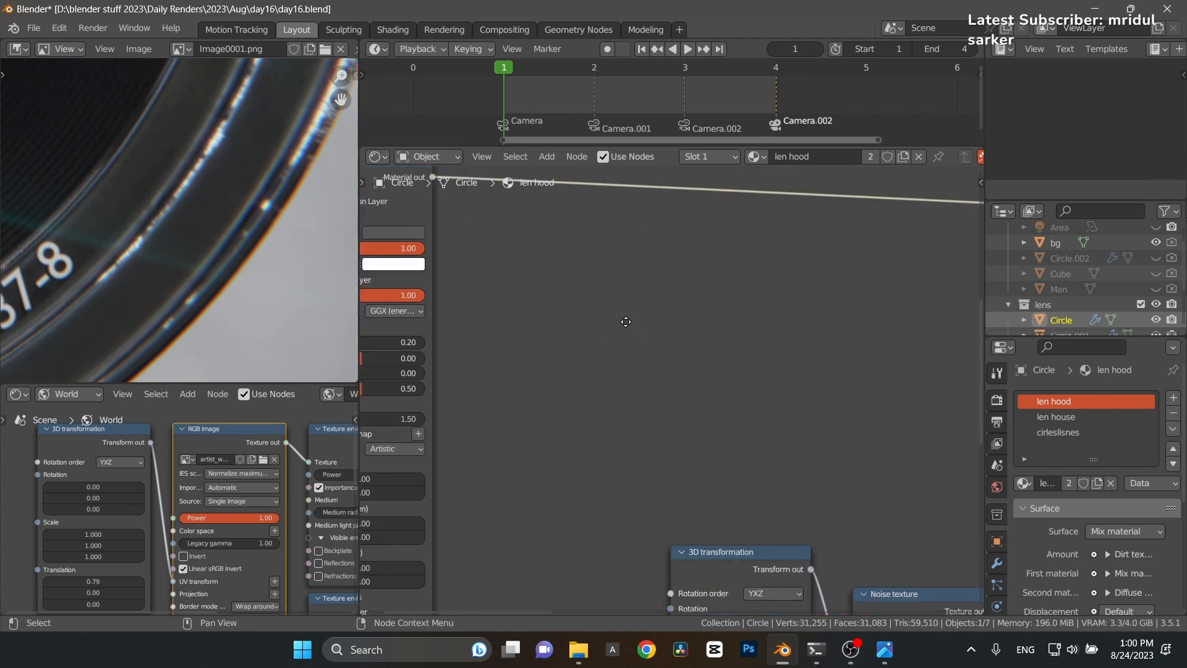
scroll(748, 405, "up", 4)
scroll(742, 395, "up", 1)
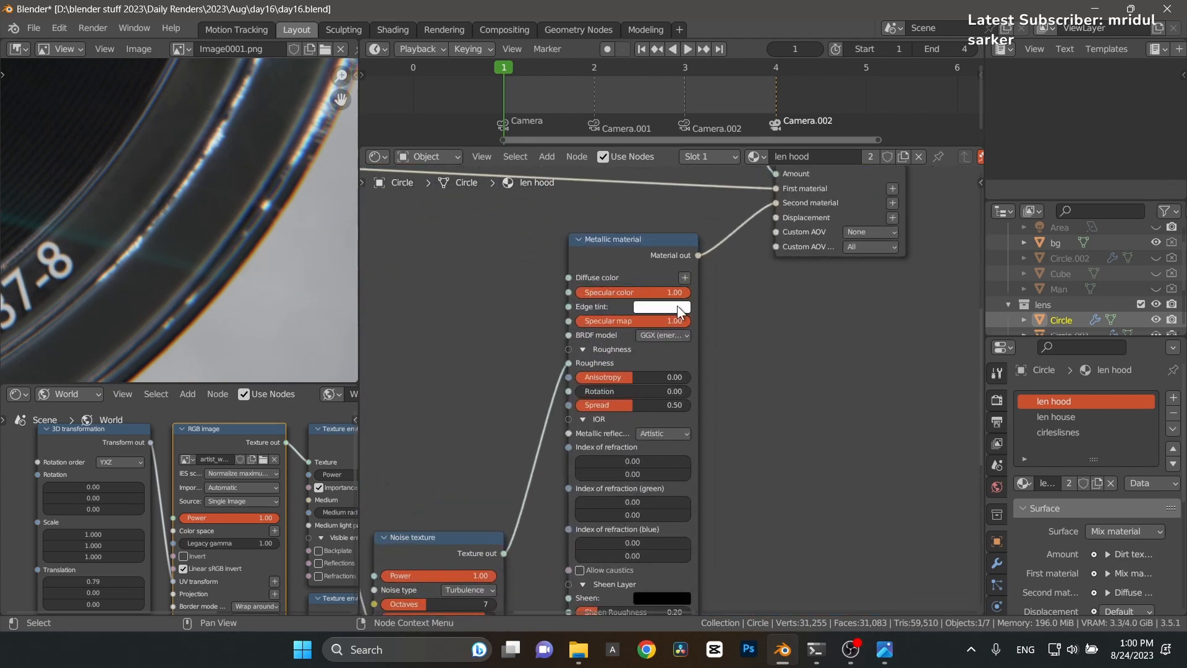
left_click(592, 250)
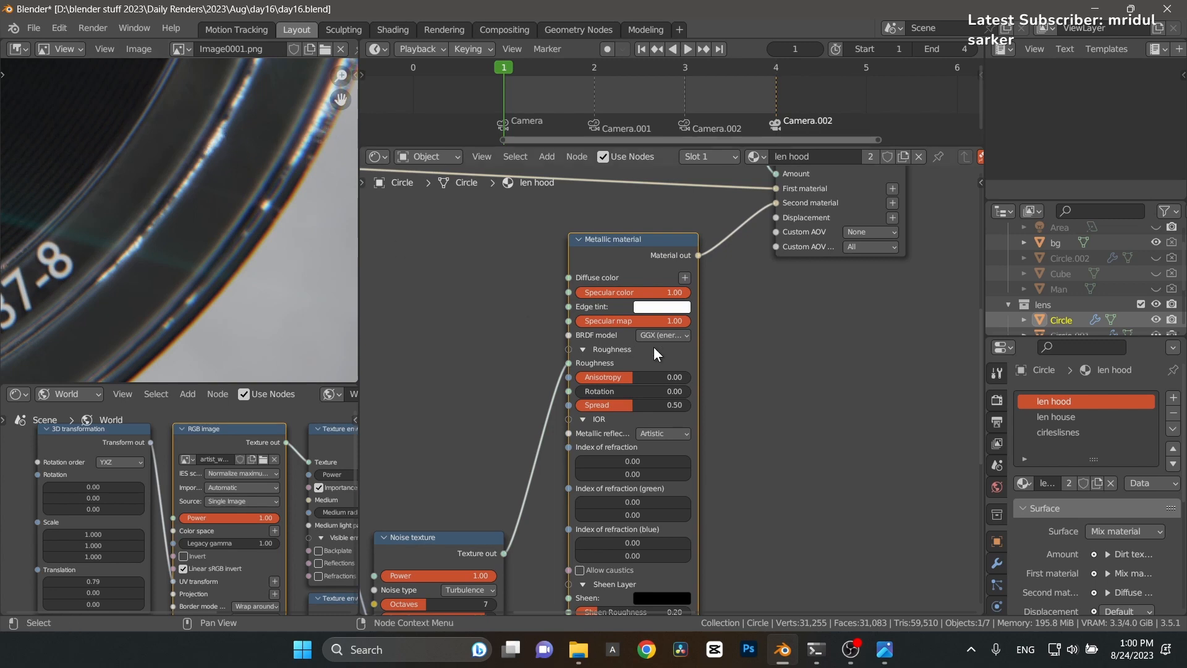
middle_click_drag(468, 413, 646, 222)
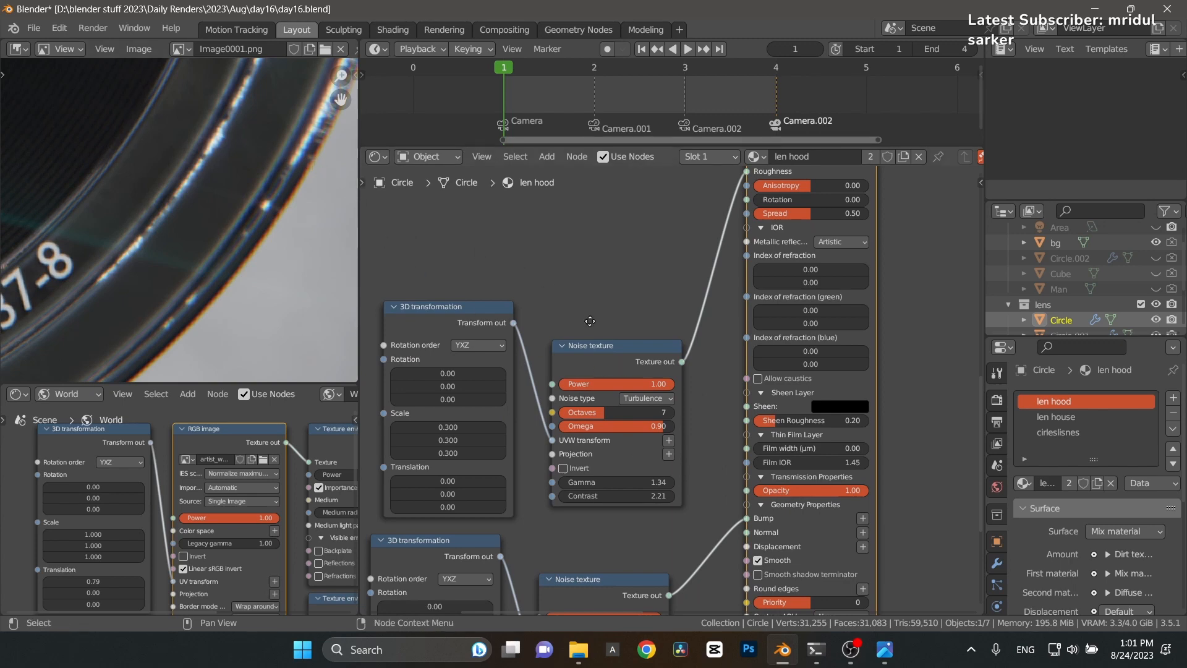
middle_click_drag(590, 320, 586, 278)
middle_click_drag(623, 548, 635, 368)
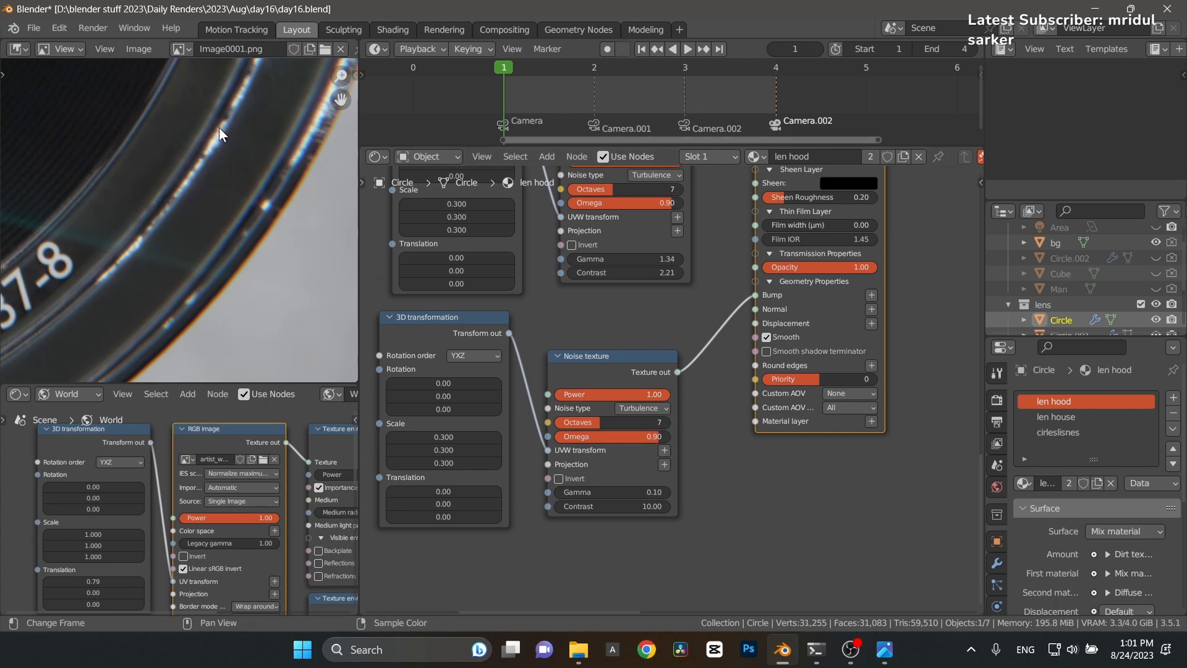
Step: Widen the Dirt texture node that masks the Metallic material mix so its option names are readable
key("ctrl+s")
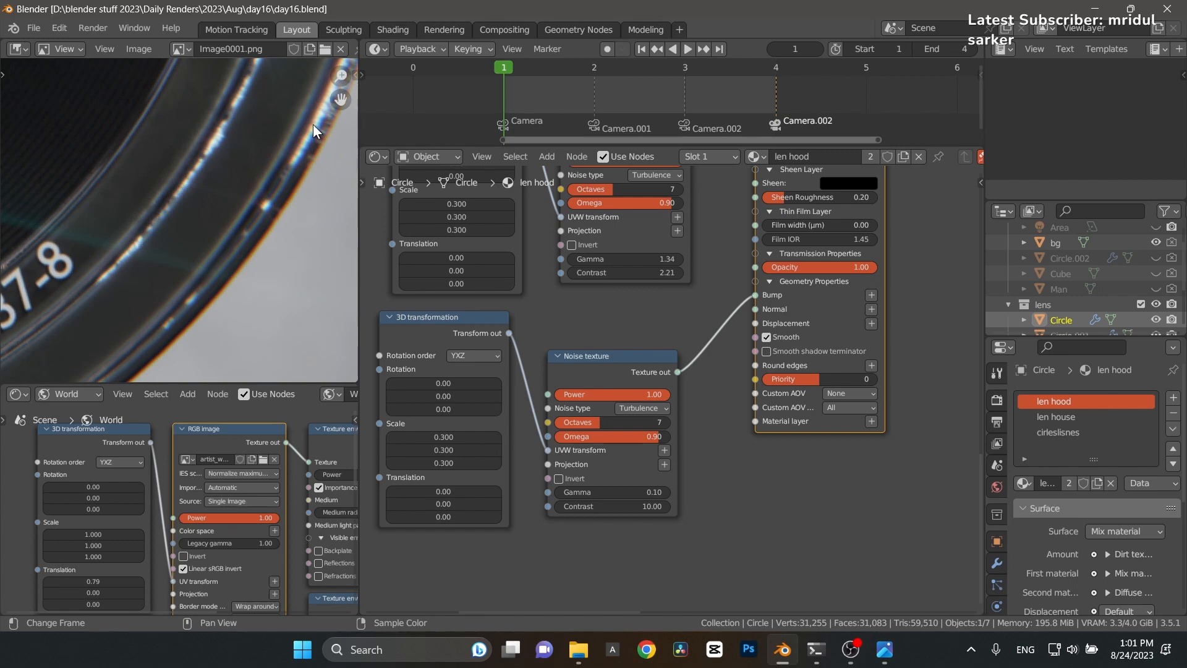
scroll(744, 341, "down", 7)
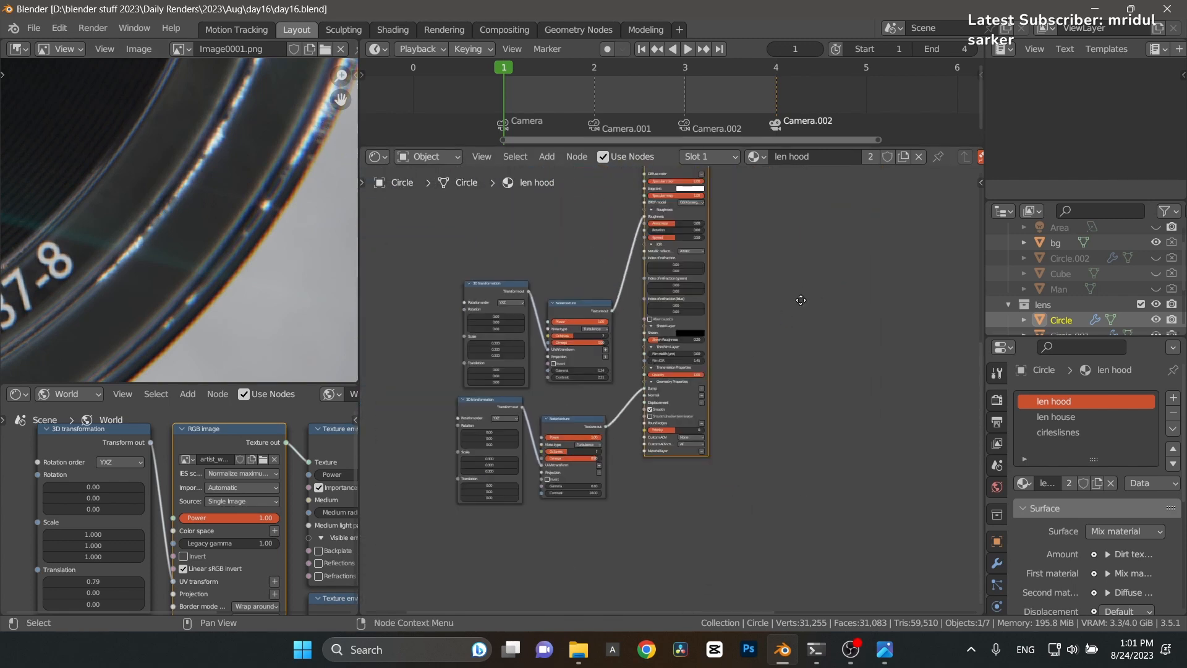
scroll(672, 433, "up", 4)
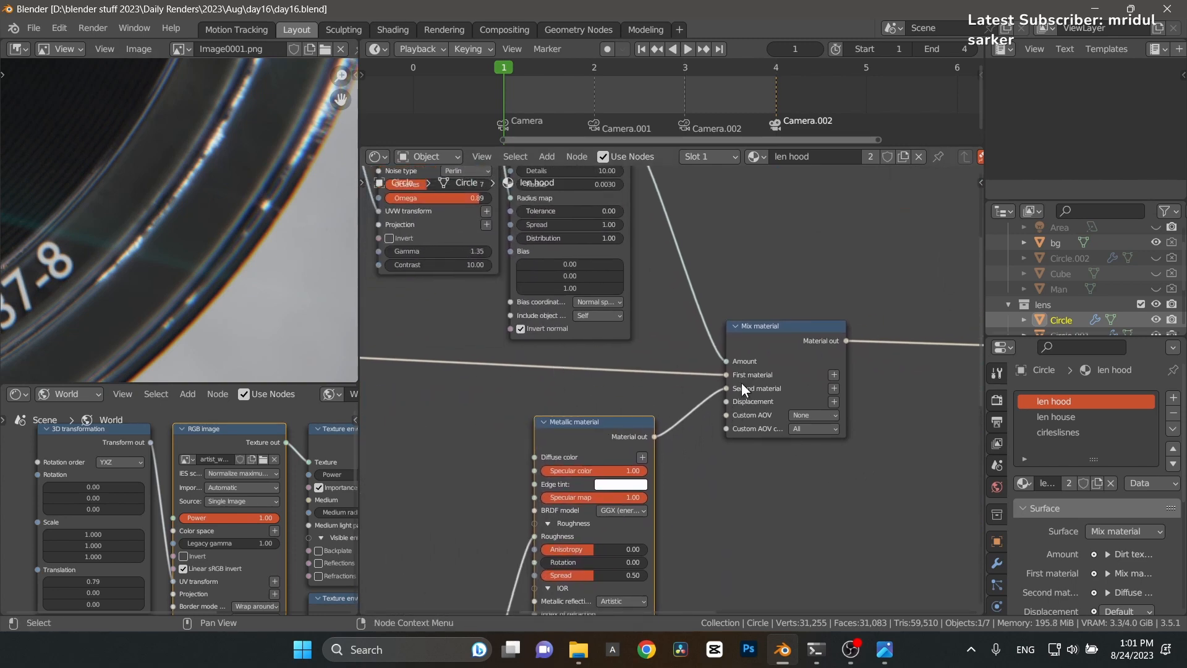
middle_click_drag(649, 288, 654, 381)
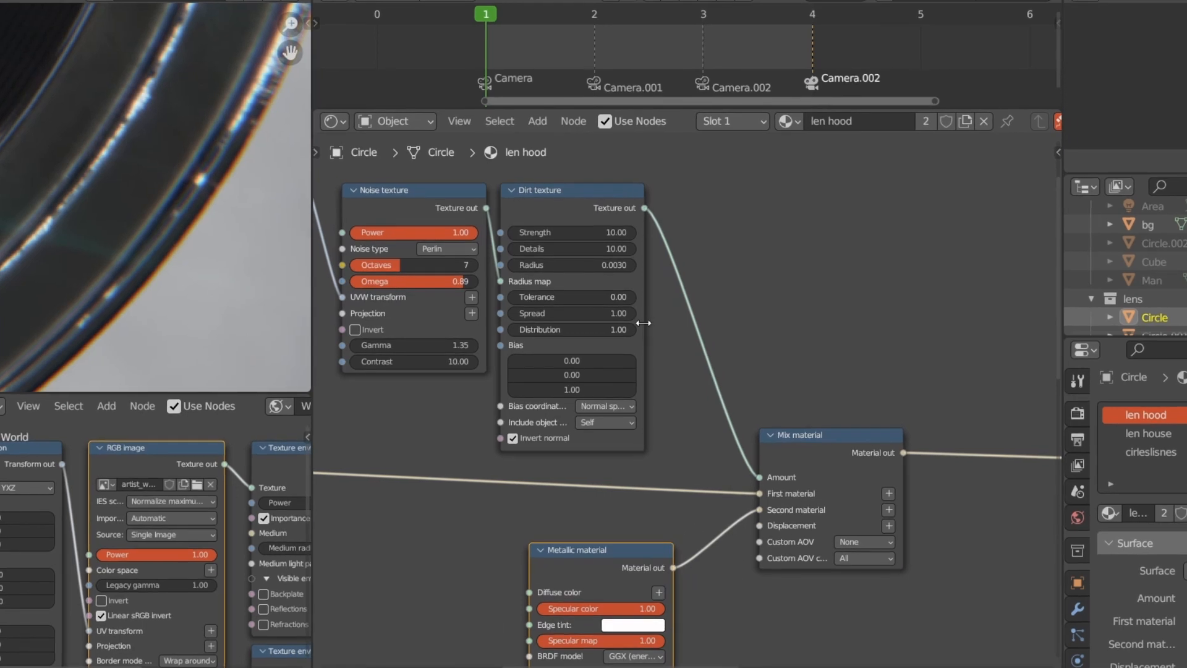
left_click_drag(644, 323, 719, 323)
middle_click_drag(709, 377, 653, 310)
scroll(650, 311, "up", 2)
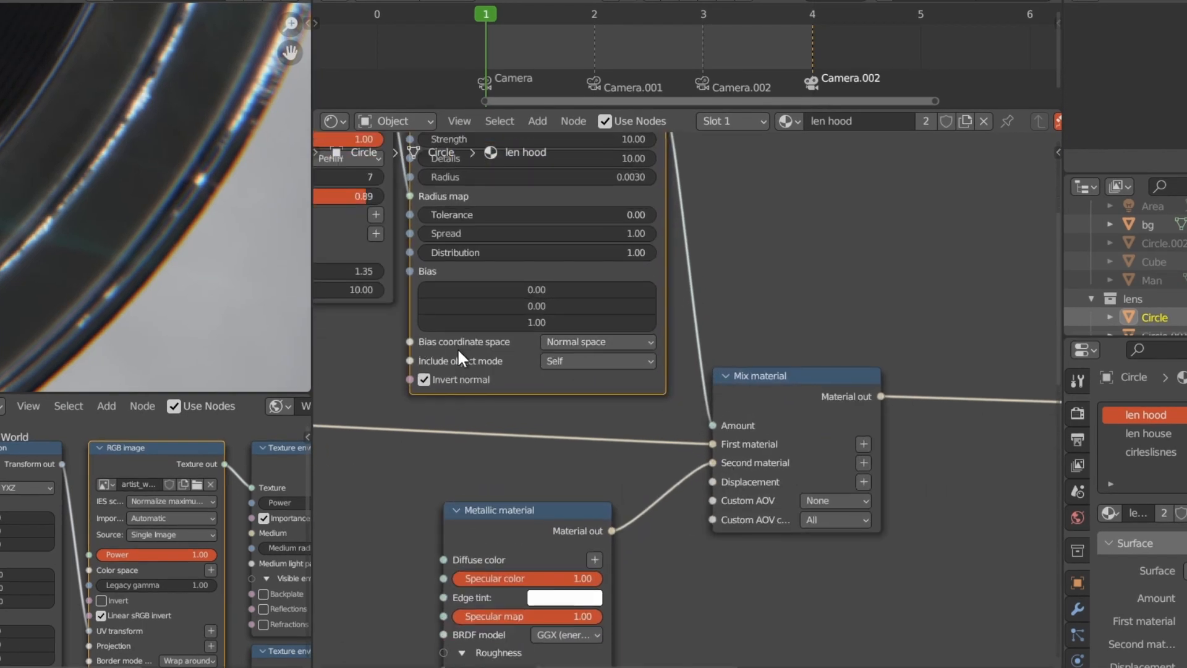
Step: Review the widened Dirt texture's Include object mode choices and its Invert normal option
left_click(586, 364)
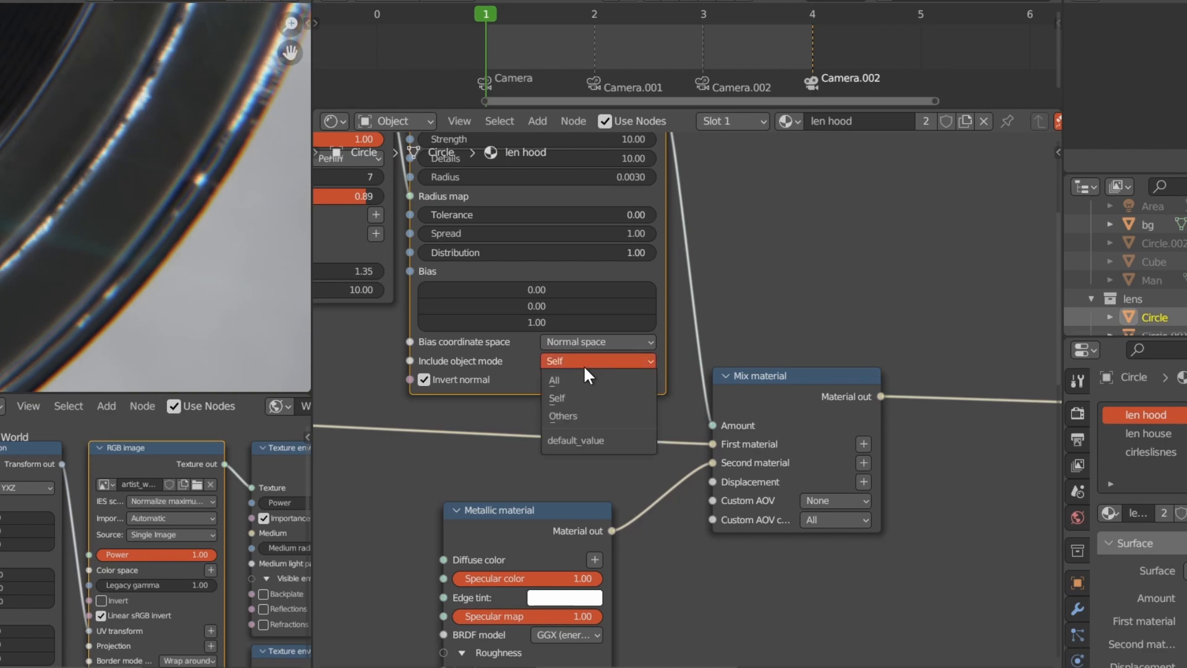
left_click(584, 365)
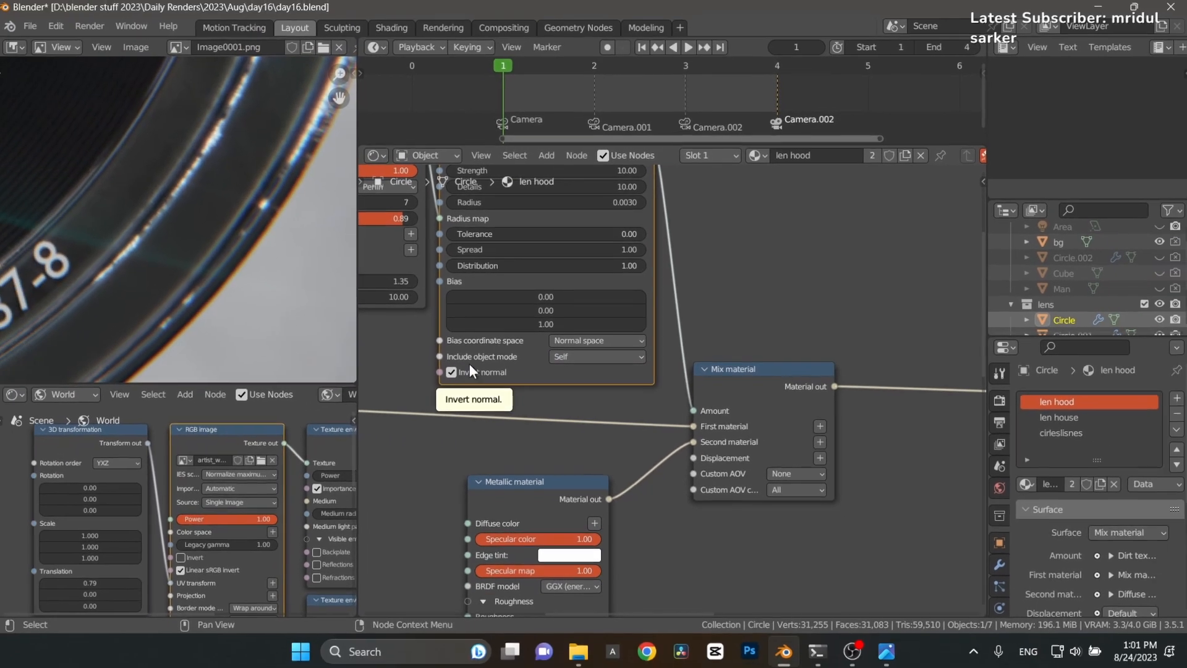
middle_click_drag(610, 143, 622, 277)
middle_click_drag(800, 402, 870, 388)
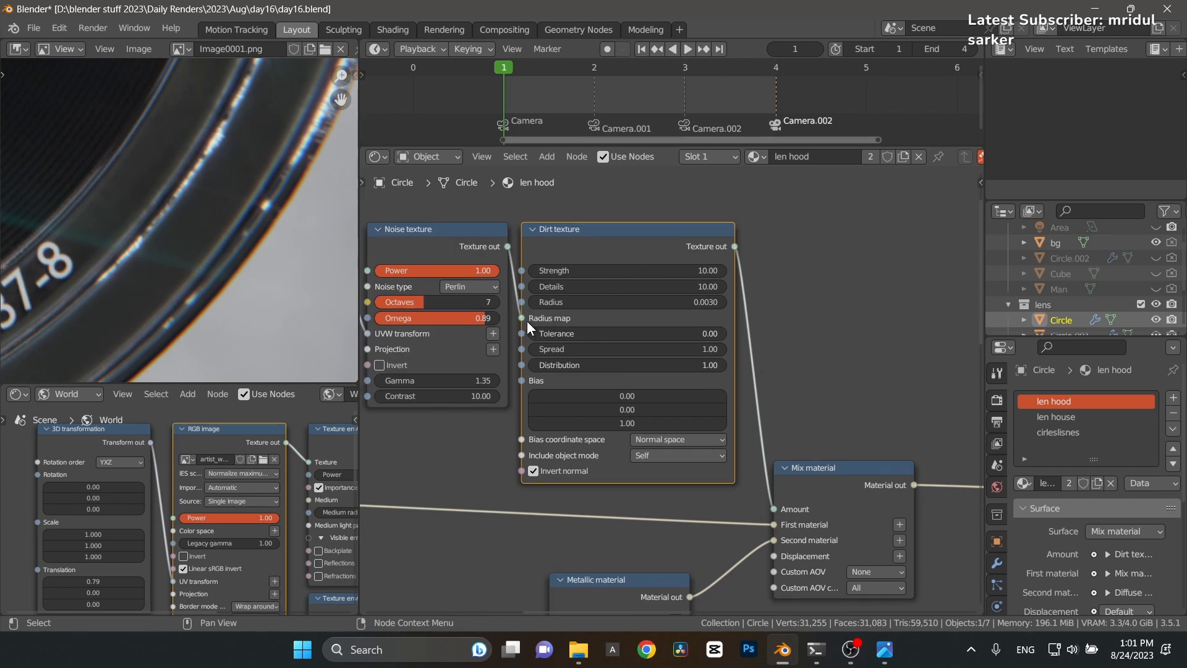
Step: Examine the Noise texture and 3D transformation nodes driving the Dirt texture's radius map, comparing them with the rim wear in the render
middle_click_drag(438, 243, 464, 242)
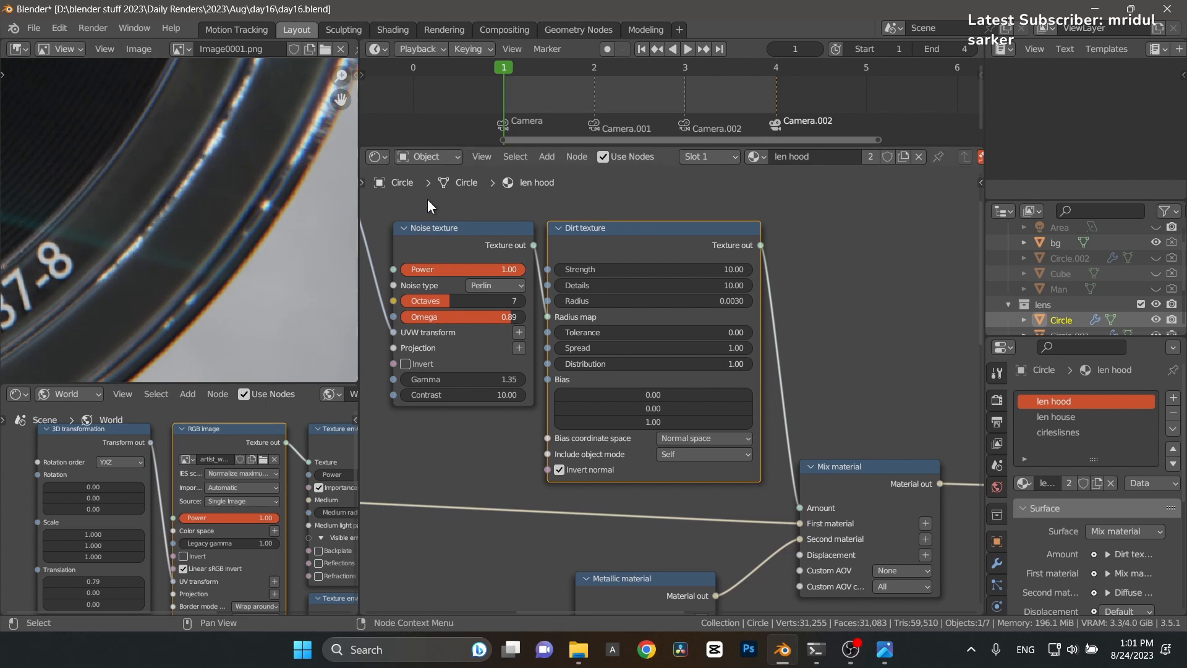
left_click(464, 240)
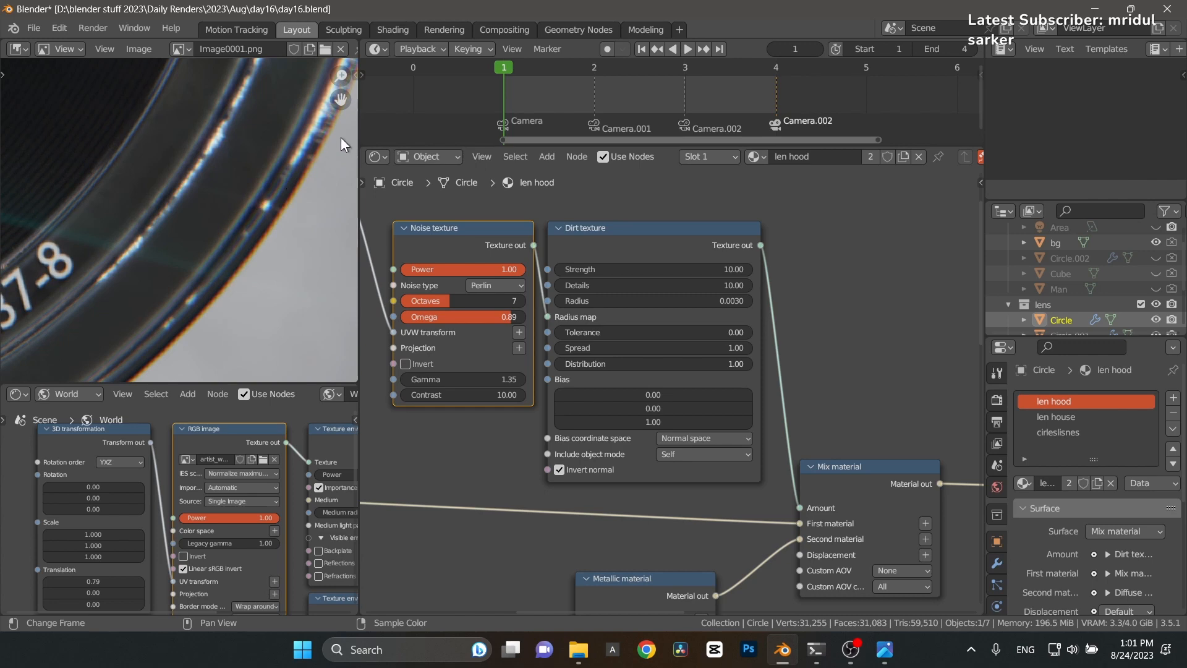
middle_click_drag(372, 261, 536, 294)
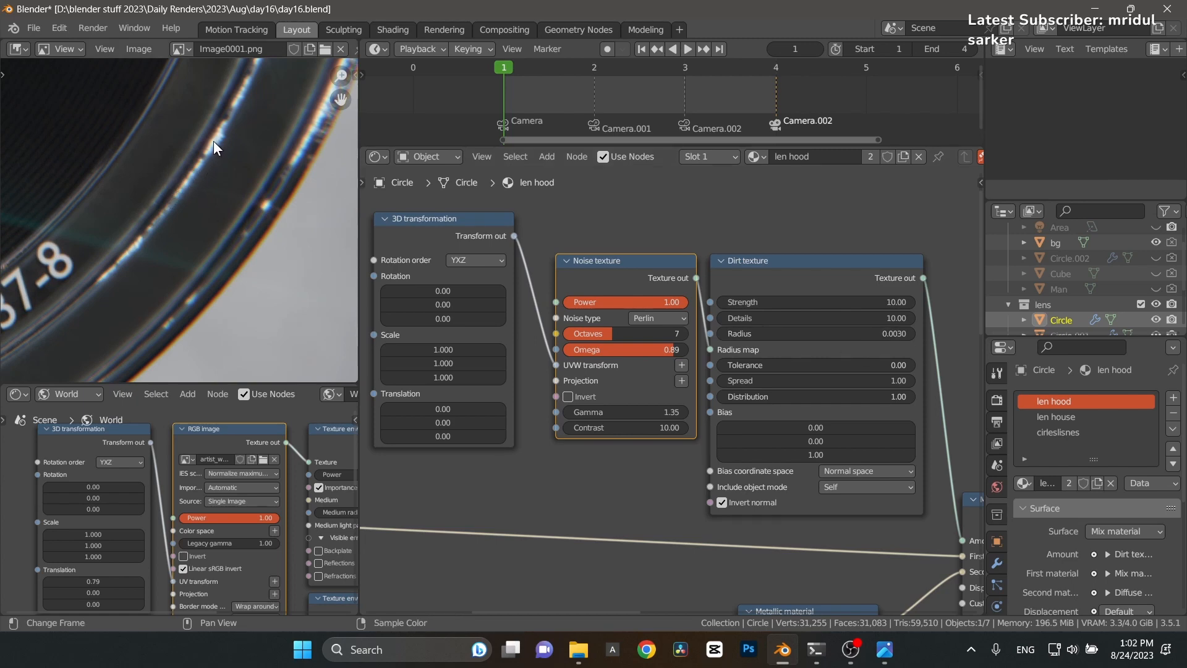
Step: Inspect the Diffuse material node feeding the second input of the final Mix material
scroll(711, 402, "down", 8)
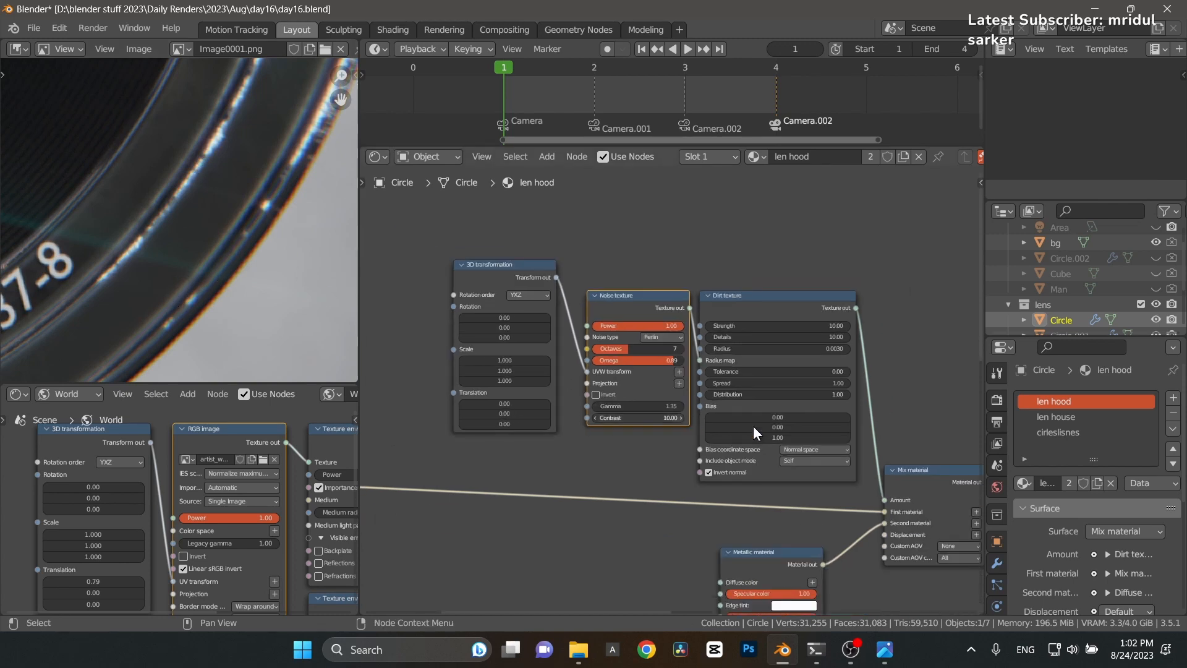
middle_click_drag(890, 409, 365, 329)
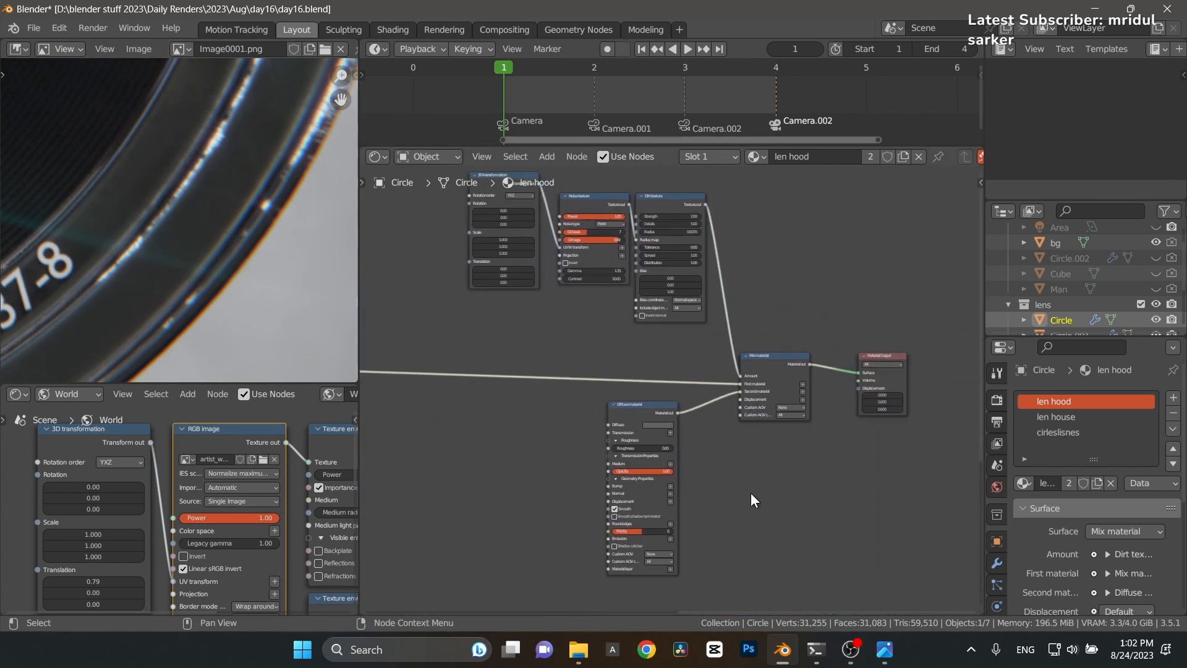
scroll(751, 492, "up", 5)
left_click(534, 385)
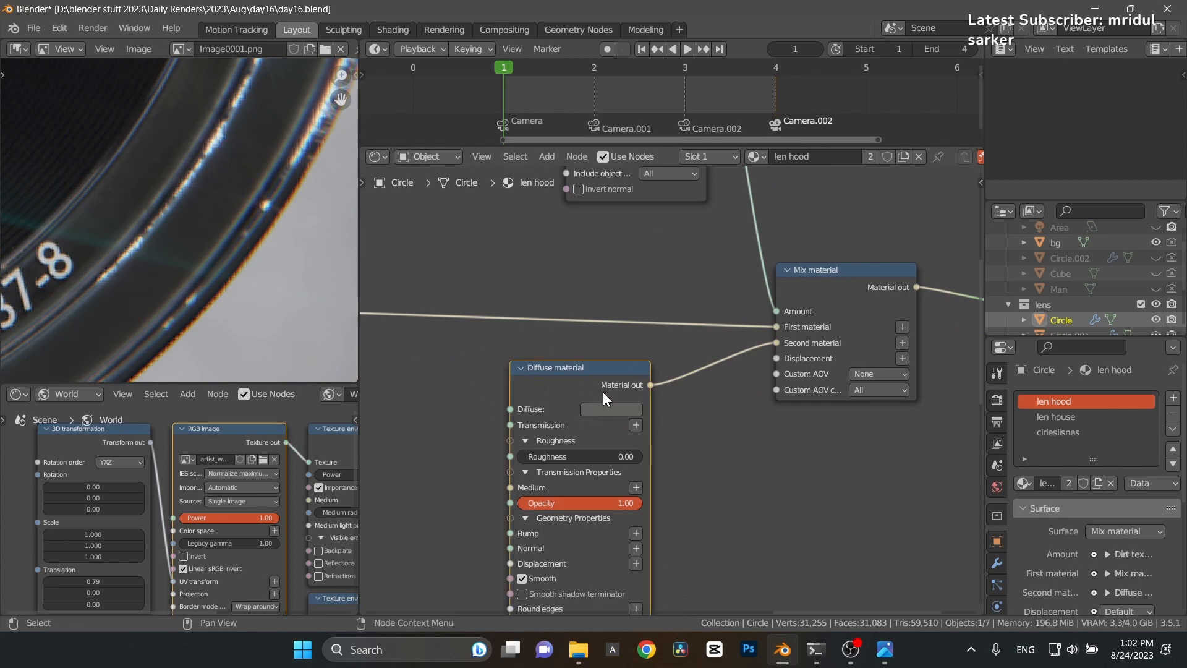
Step: Examine the 3D transformation, Noise texture and Dirt texture nodes that mask the Diffuse material mix
middle_click_drag(597, 322, 651, 505)
scroll(651, 505, "down", 3)
middle_click_drag(555, 414, 792, 398)
middle_click_drag(669, 383, 1042, 424)
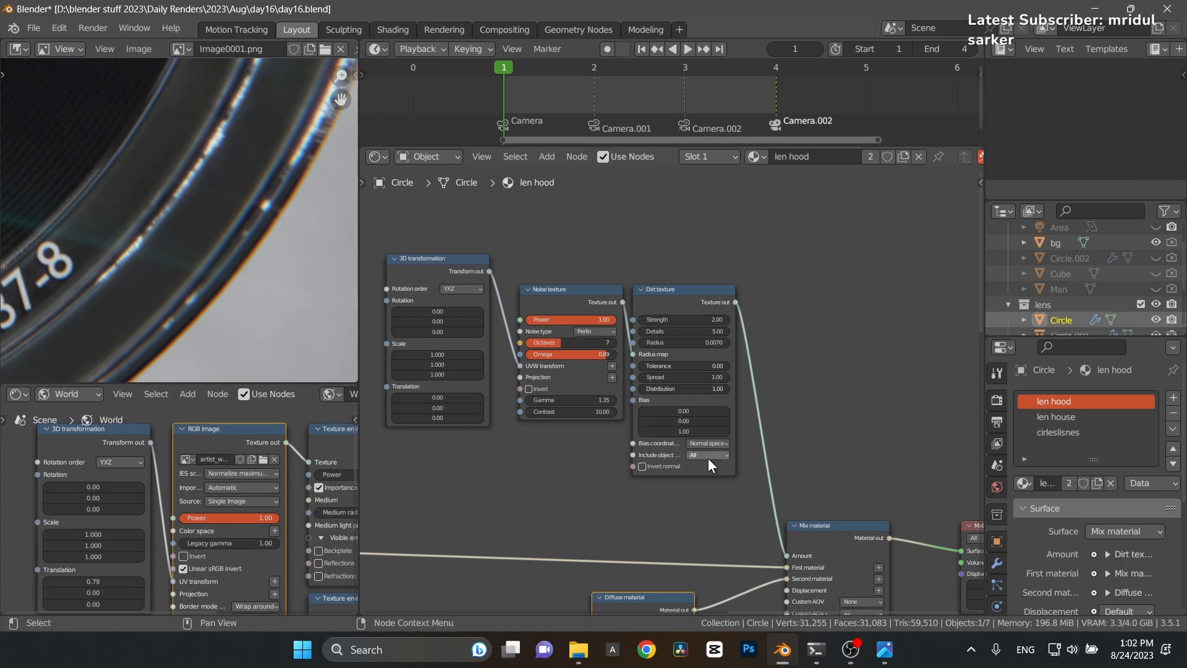
scroll(708, 460, "up", 3)
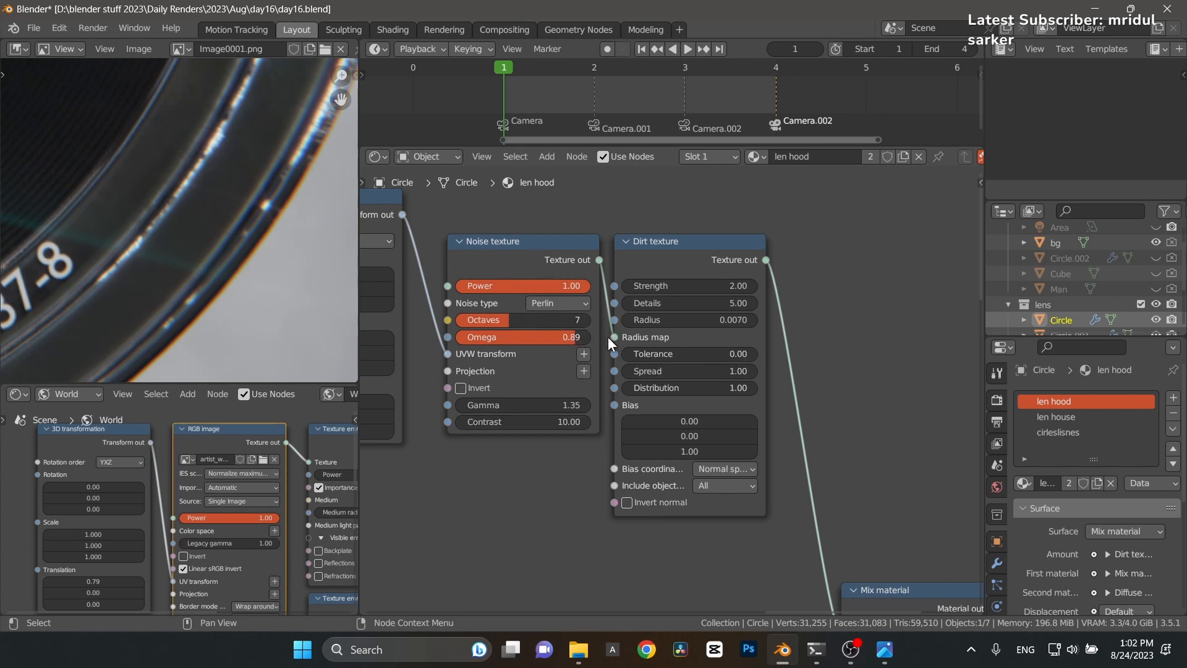
scroll(726, 339, "down", 3)
Step: Look over the whole len hood node tree, from the Universal and Metallic materials through both masked mixes to the Material Output
middle_click_drag(886, 533, 717, 334)
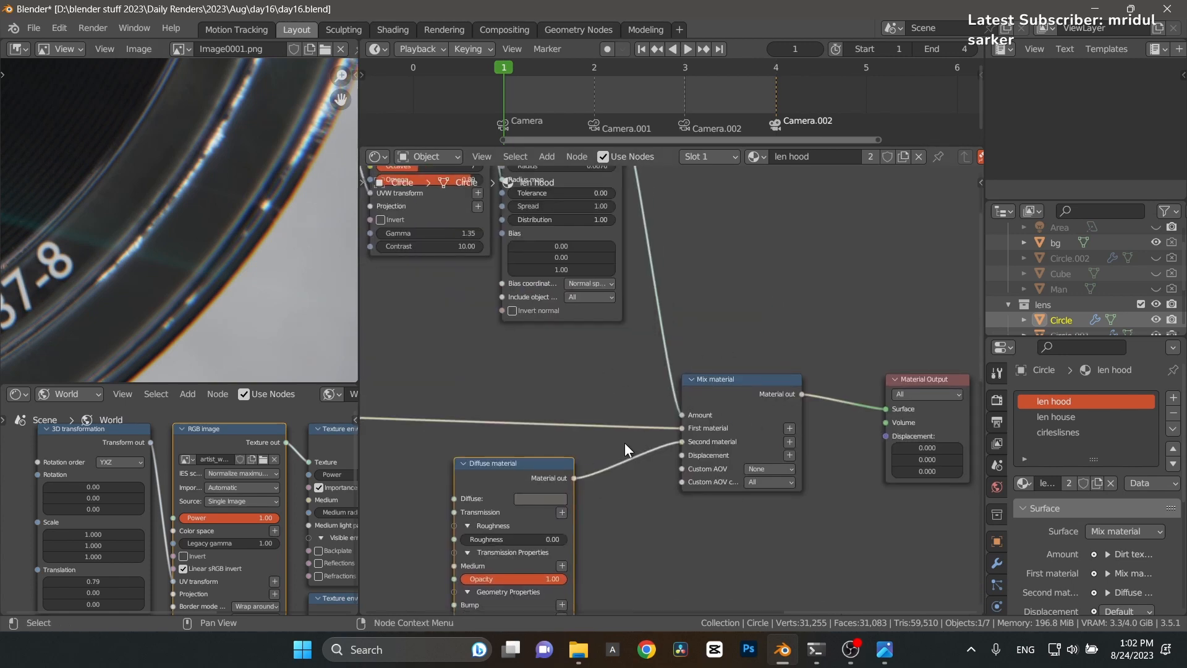
scroll(680, 445, "down", 3)
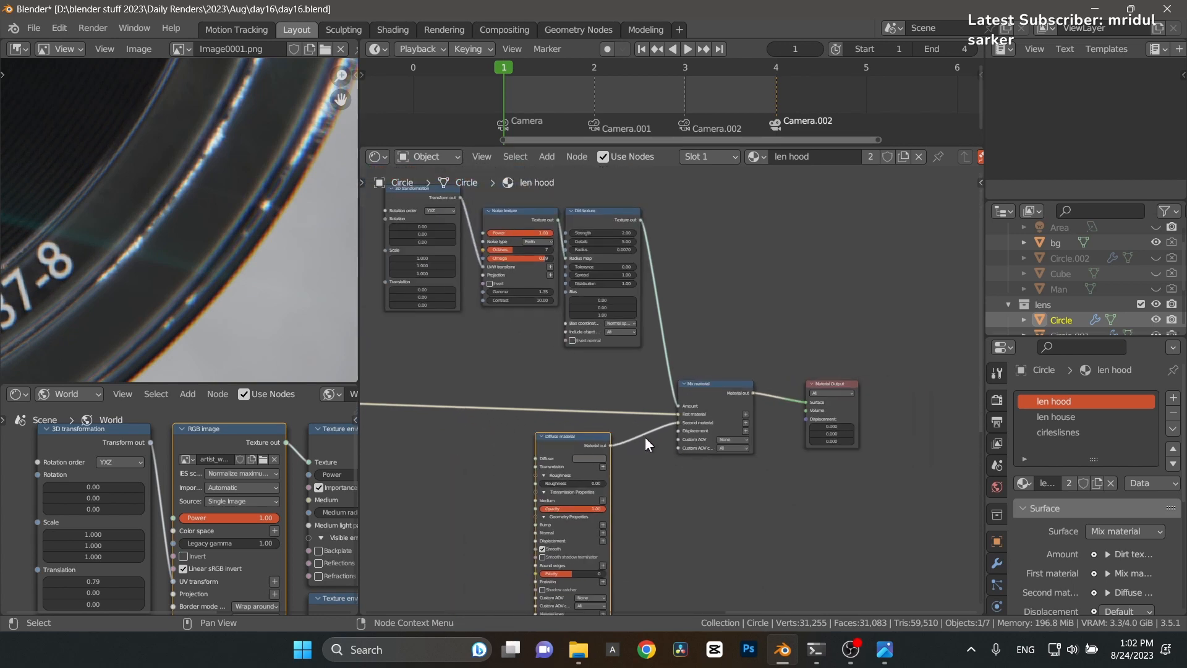
scroll(644, 443, "down", 6)
middle_click_drag(606, 415, 742, 397)
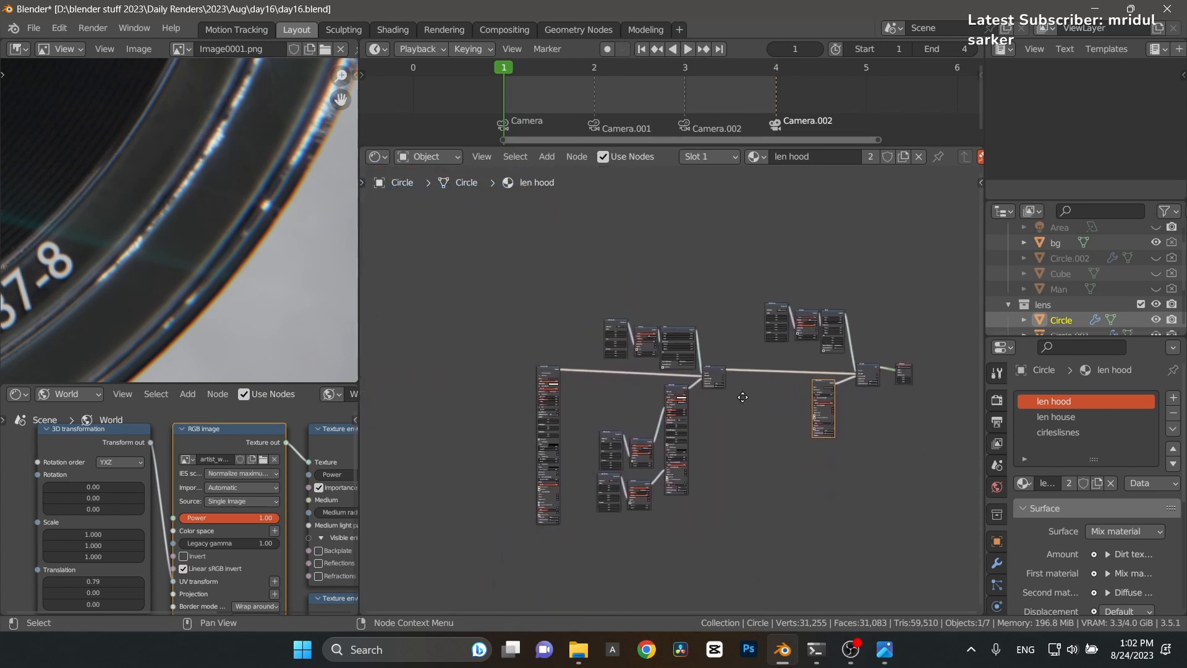
scroll(743, 397, "up", 5)
key("ctrl+space")
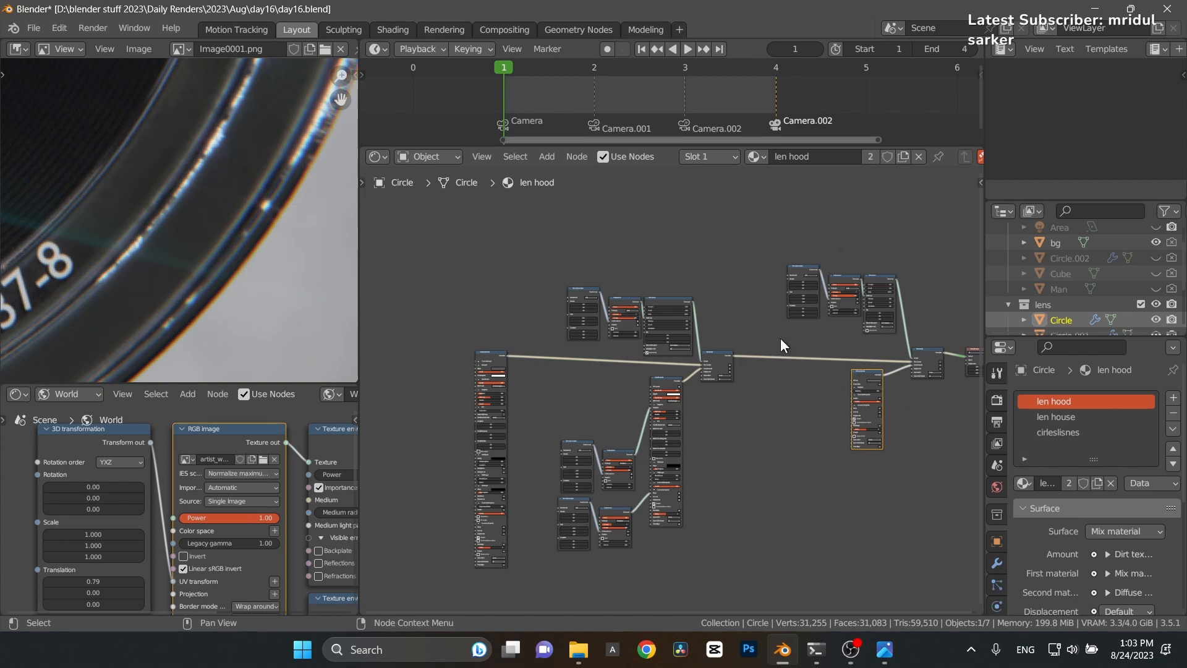
middle_click_drag(740, 435, 682, 416)
scroll(569, 427, "up", 4)
scroll(729, 402, "down", 3)
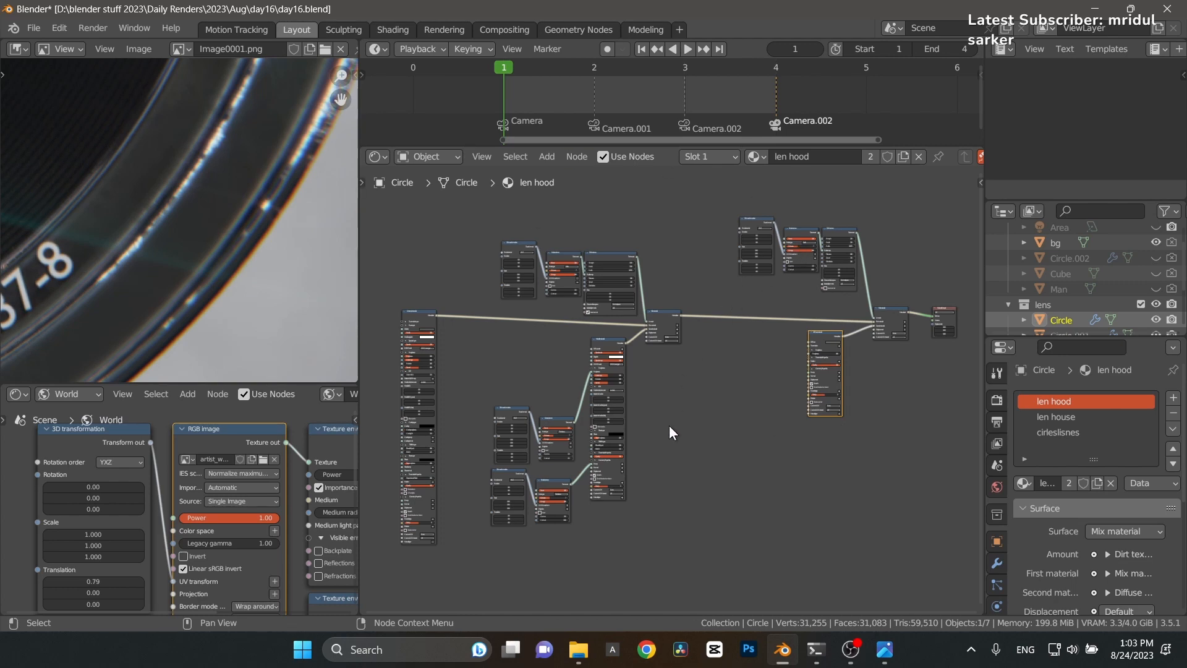
scroll(644, 465, "up", 4)
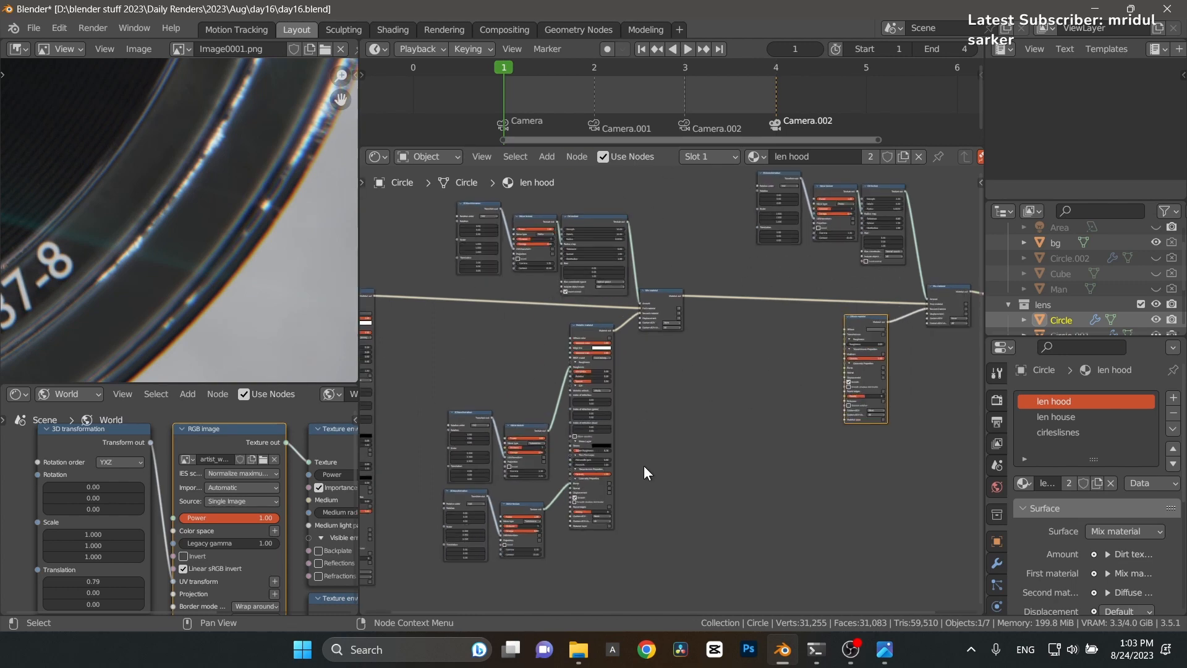
scroll(683, 458, "right", 3, "ctrl")
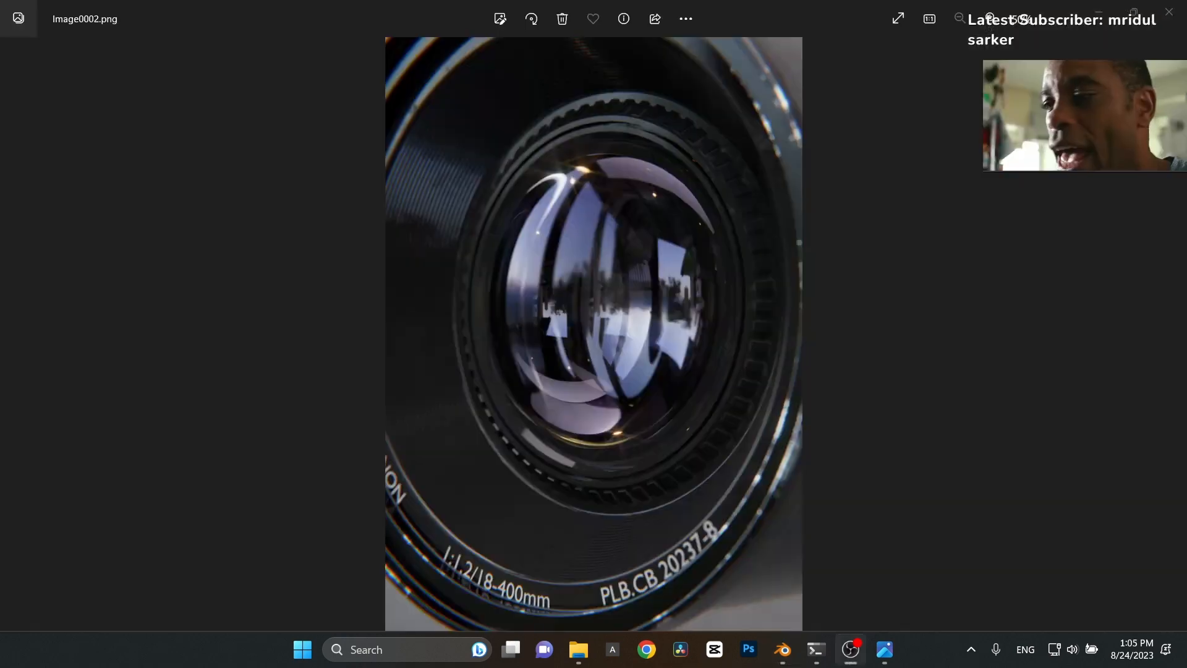